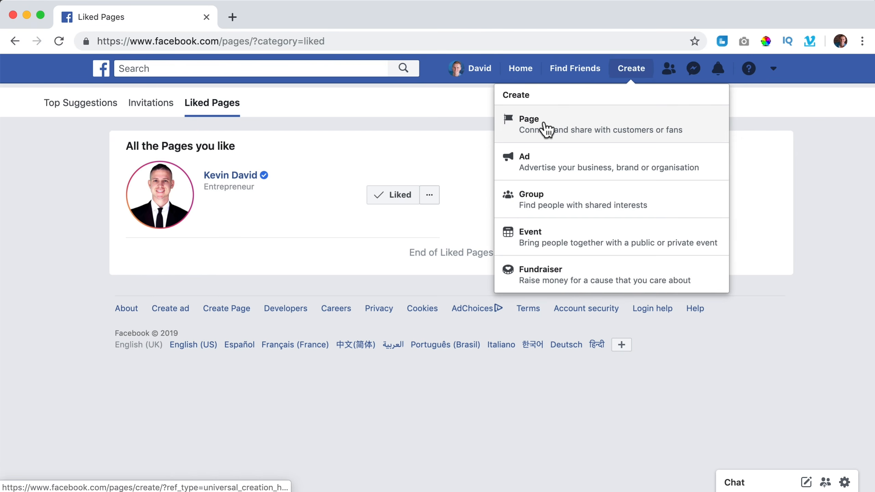
Start creating a new Facebook Page
left_click(544, 121)
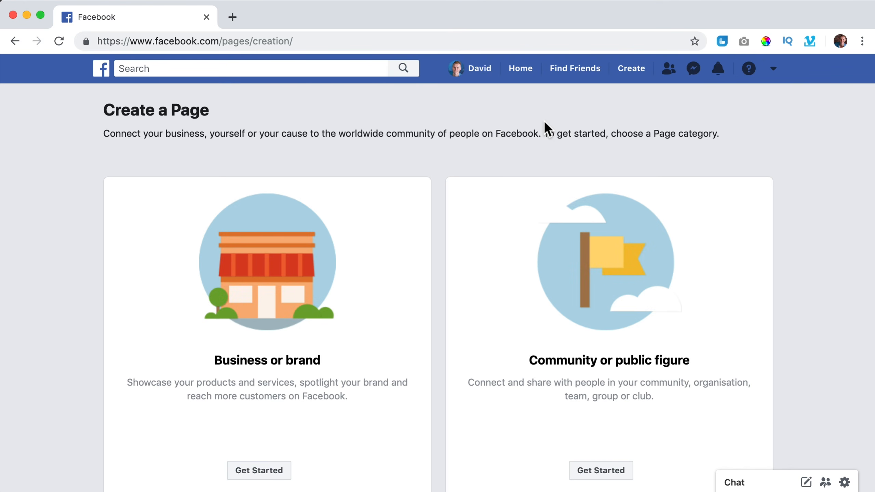
scroll(312, 245, "down", 3)
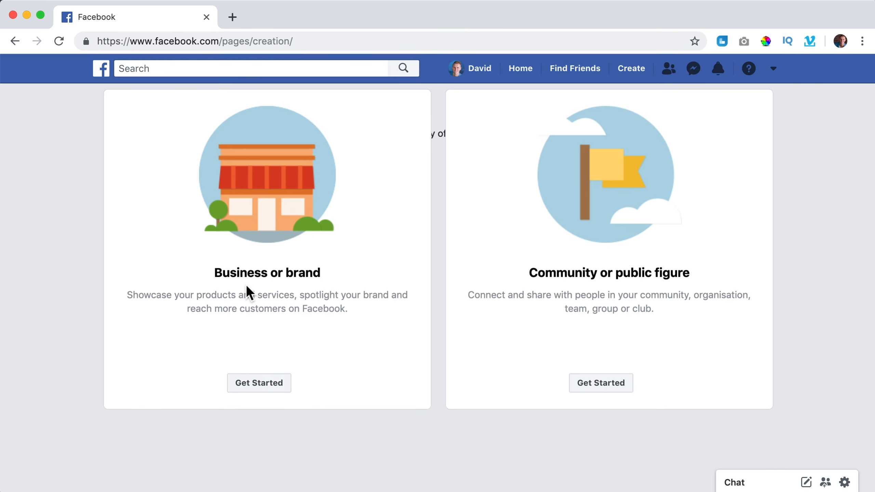
left_click(260, 382)
left_click(155, 178)
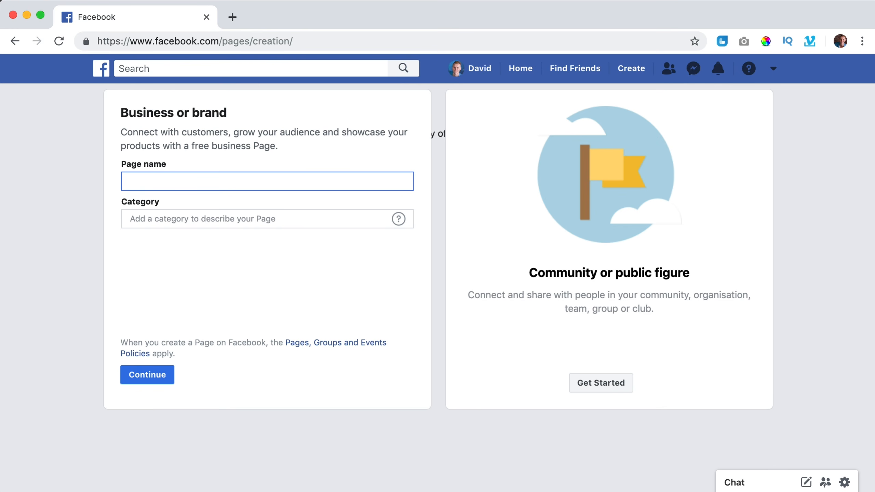
type("David's Business")
left_click(212, 215)
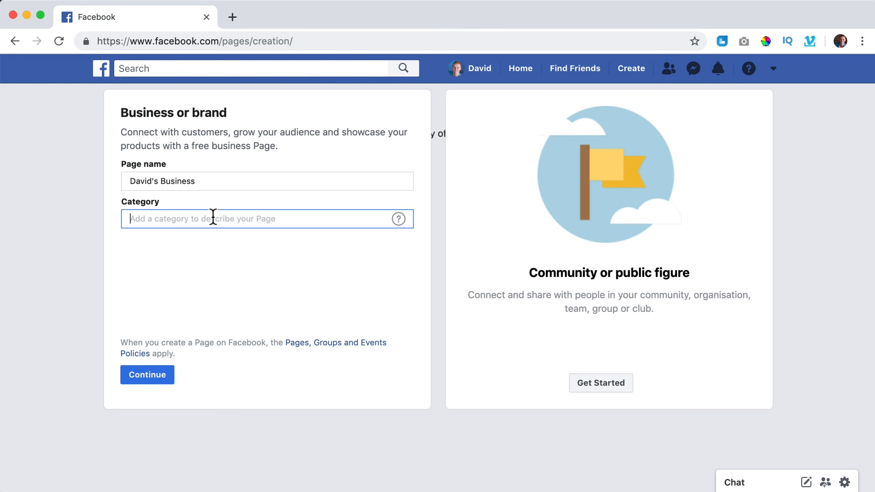
type("web")
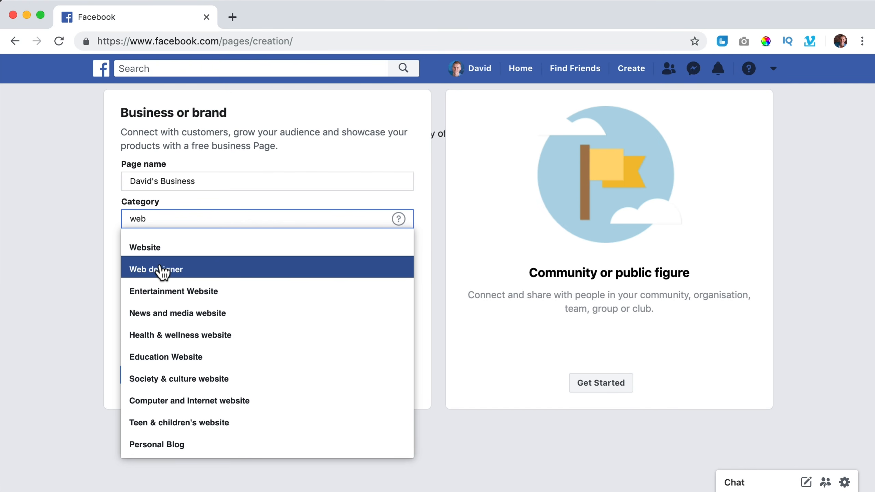
double_click(174, 219)
type("affiliate")
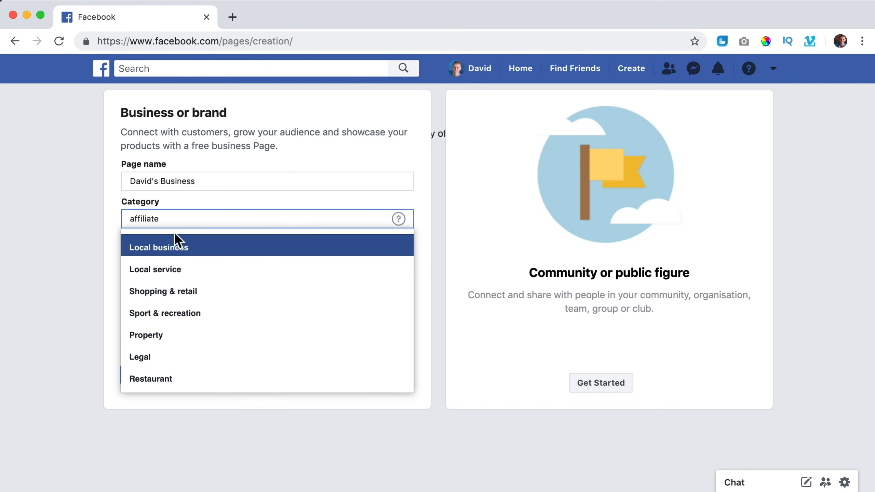
double_click(184, 219)
key("BackSpace")
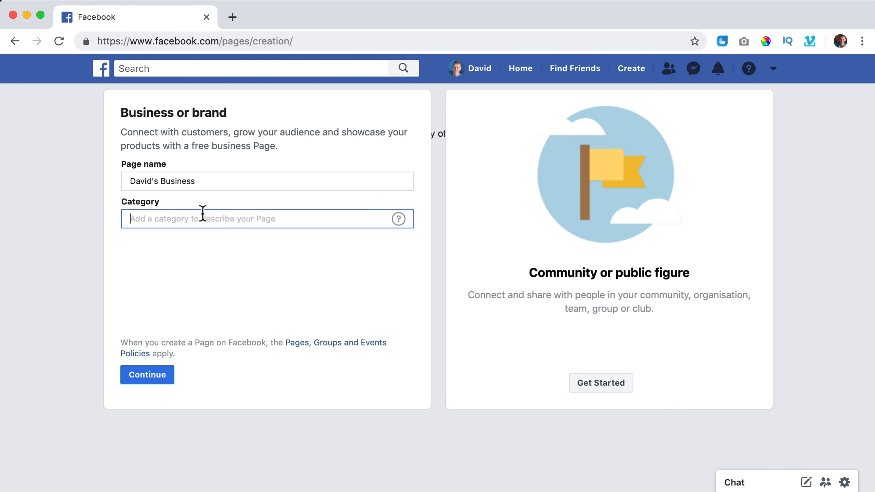
triple_click(202, 181)
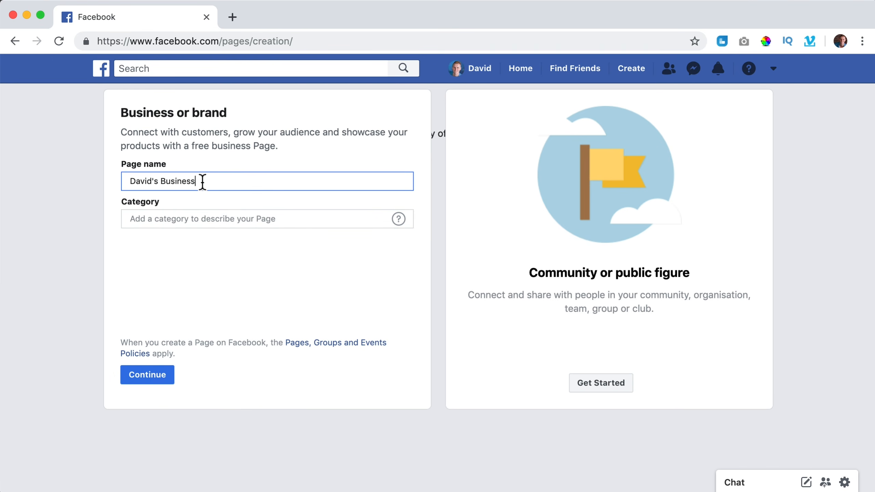
key("BackSpace")
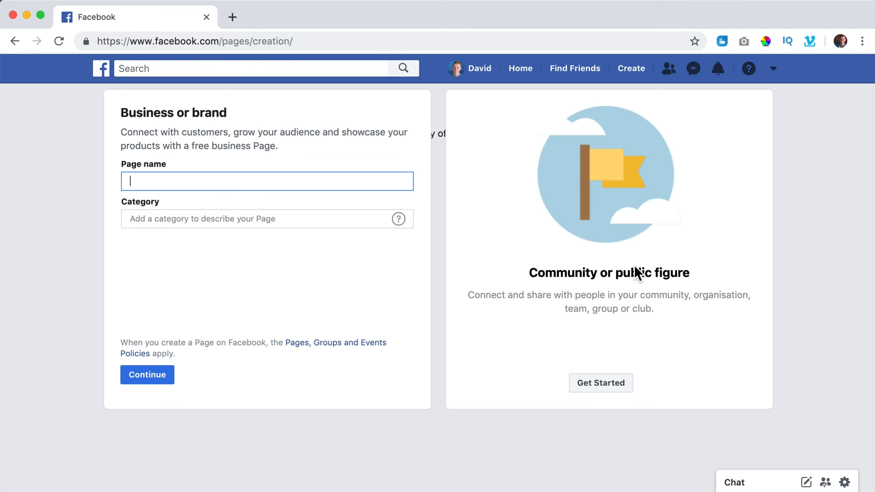
left_click(692, 255)
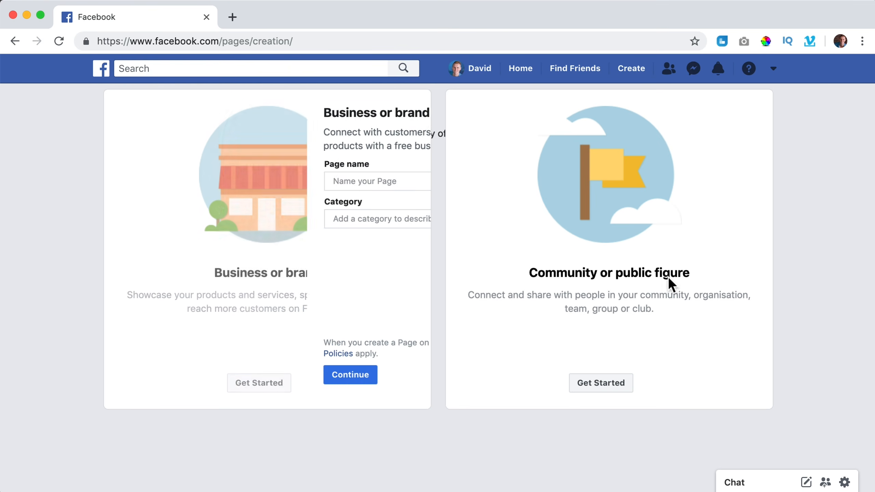
Create a Community or public figure Page named with the person's full name, using the category Education Website
left_click(601, 383)
left_click(520, 185)
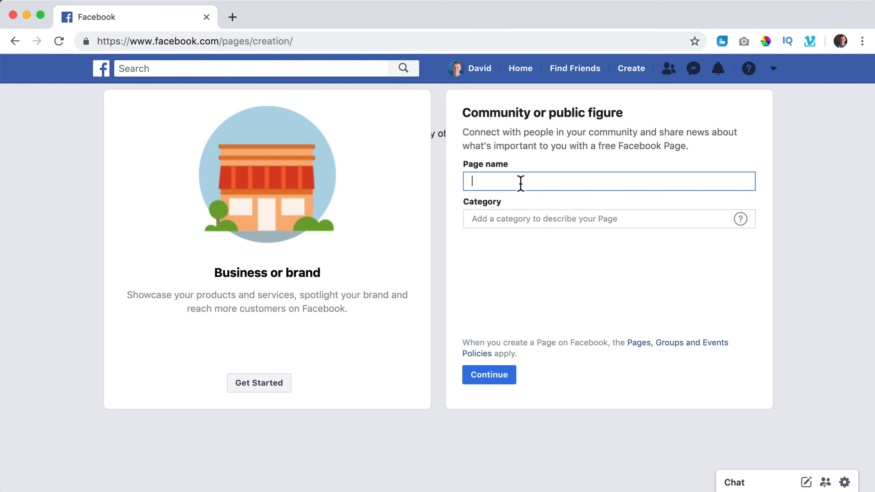
type("David Korp")
left_click(525, 216)
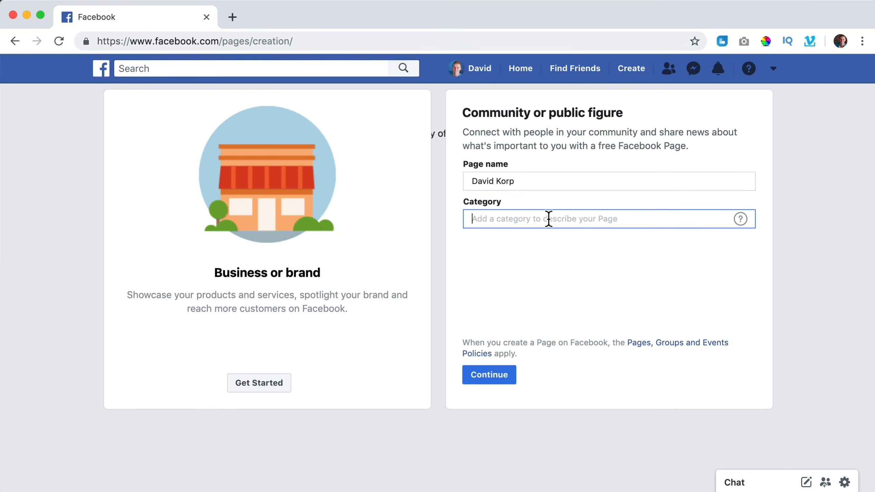
key("Return")
type("education")
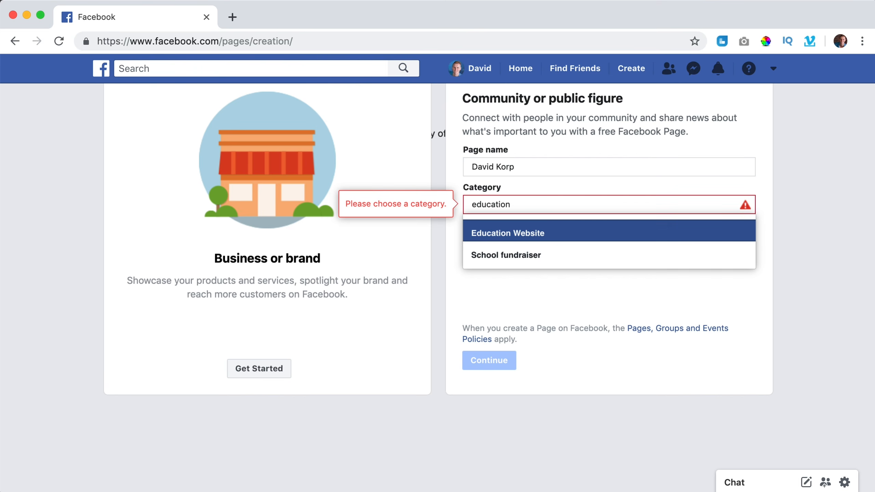
left_click(519, 233)
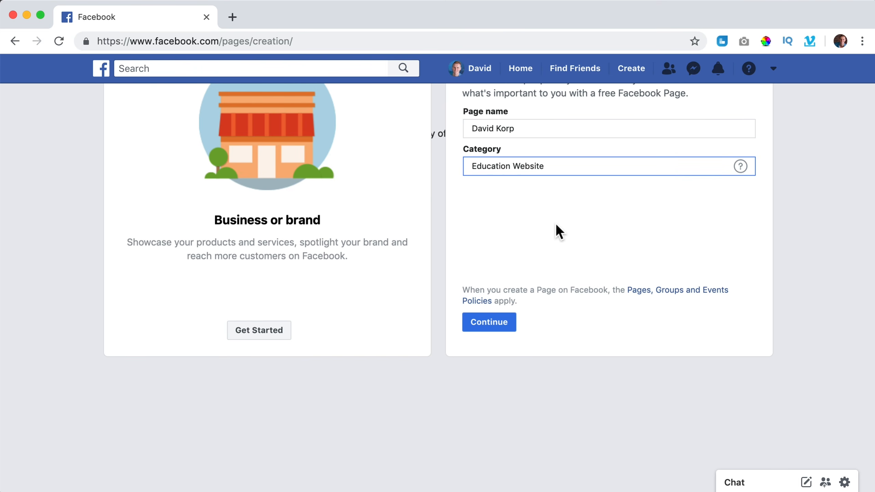
left_click(497, 324)
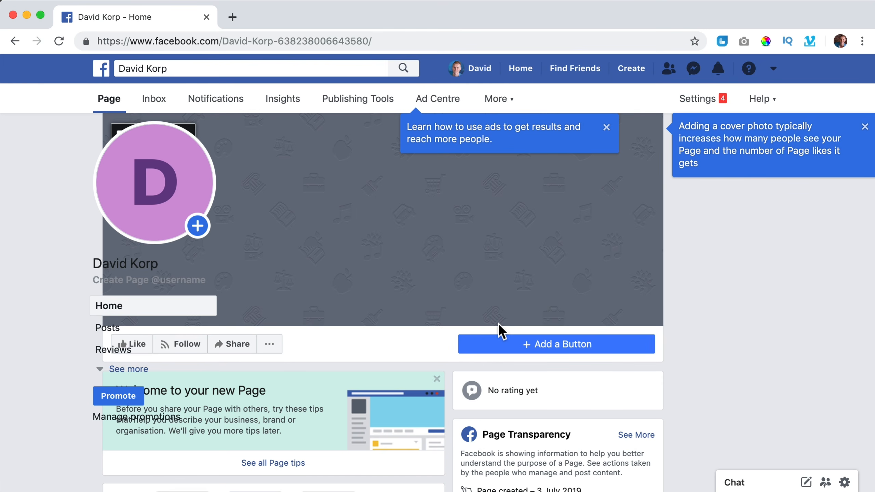
Dismiss the Page tips and upload the 311×312 portrait from the FB Page folder as the profile picture, then save it
left_click(864, 126)
left_click(605, 128)
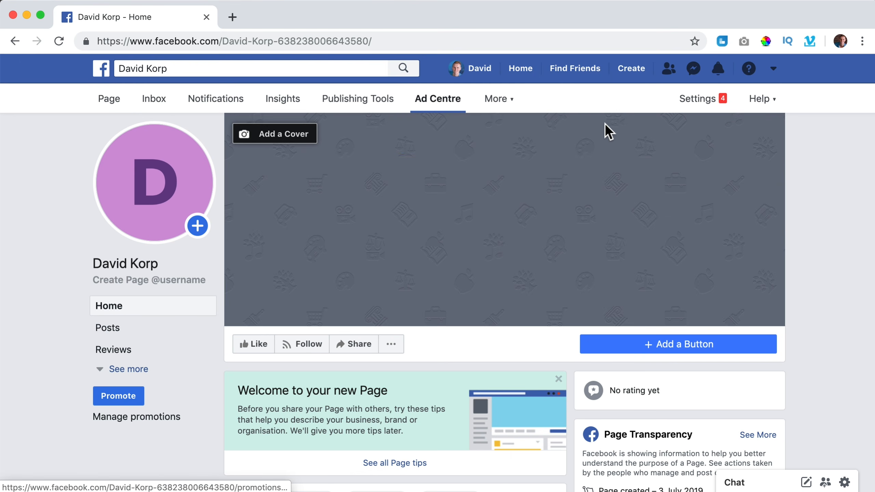
mouse_move(162, 166)
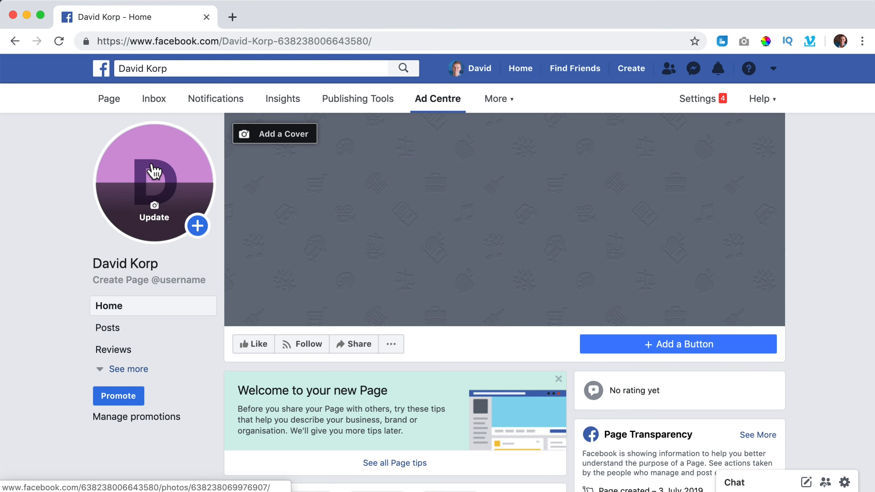
left_click(155, 216)
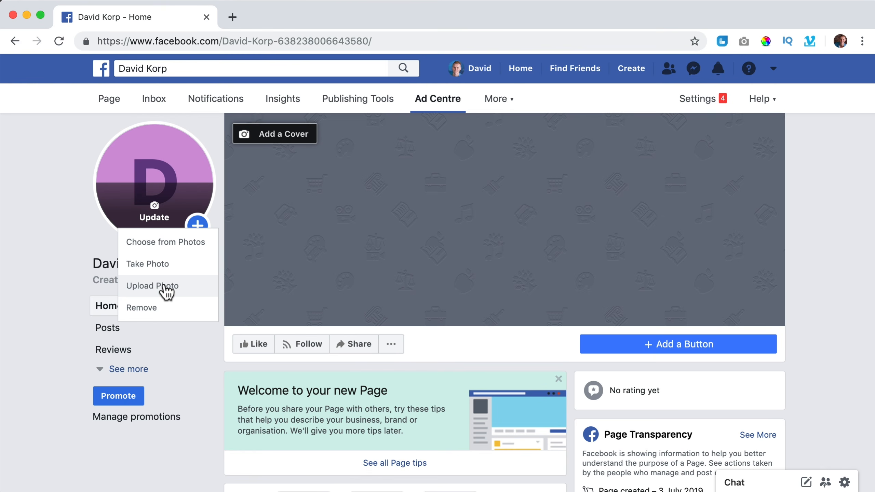
left_click(166, 286)
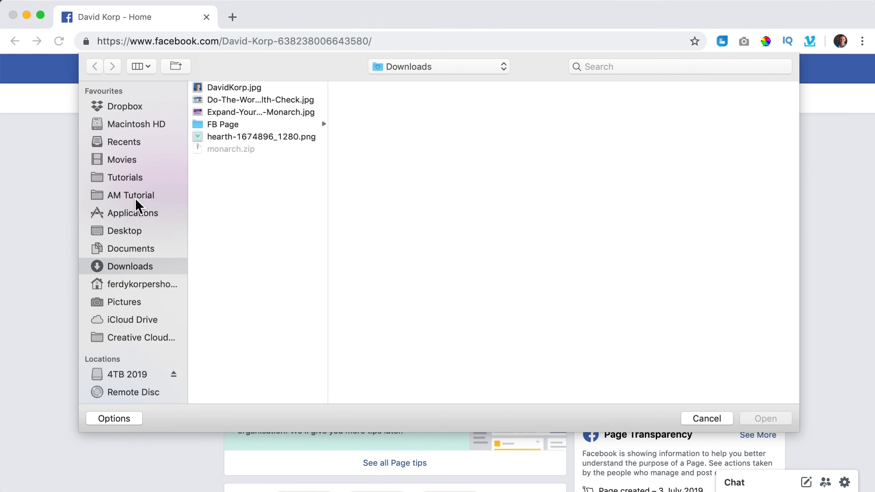
left_click(229, 126)
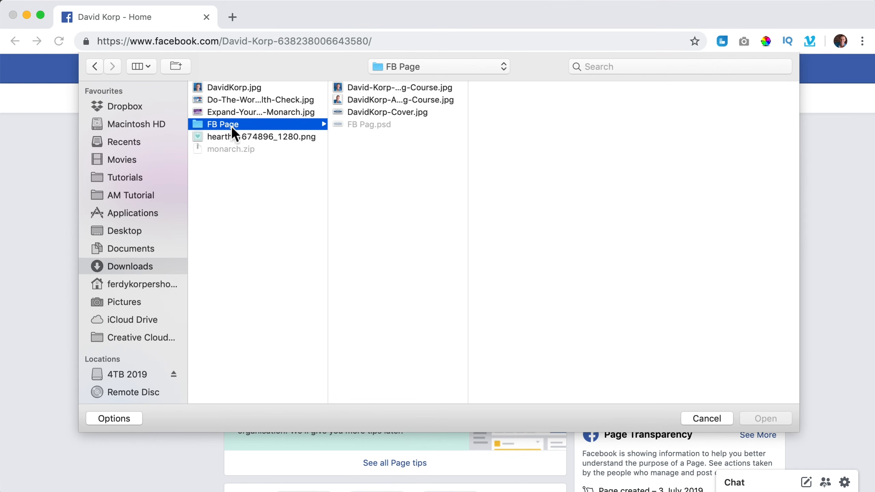
left_click(385, 111)
left_click(386, 101)
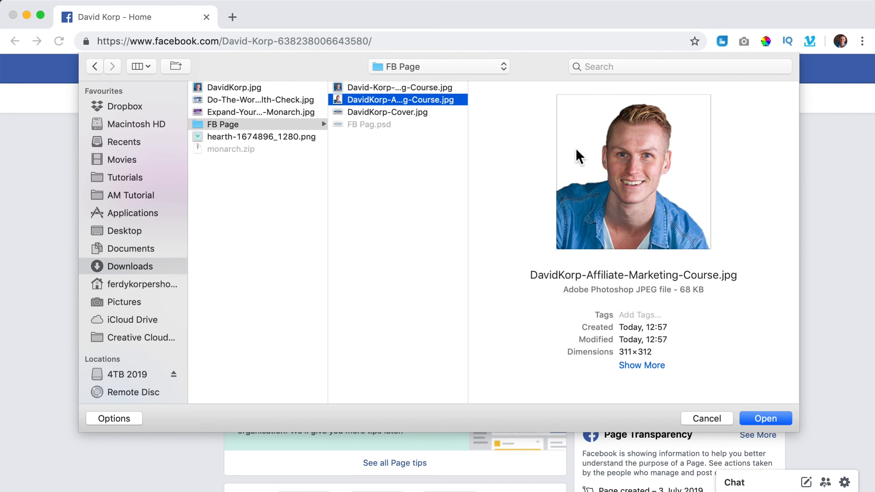
left_click(770, 417)
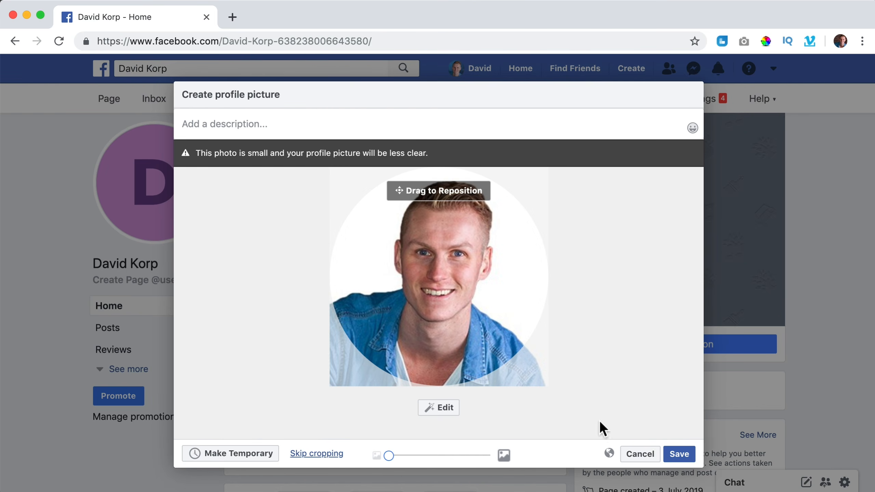
left_click(676, 454)
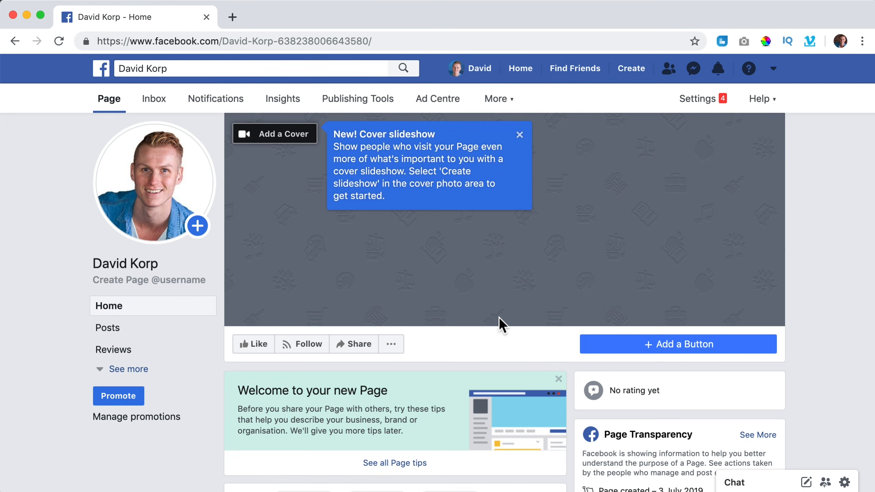
Upload the 820×312 cover image from the FB Page folder as the Page's cover photo and save it
left_click(520, 138)
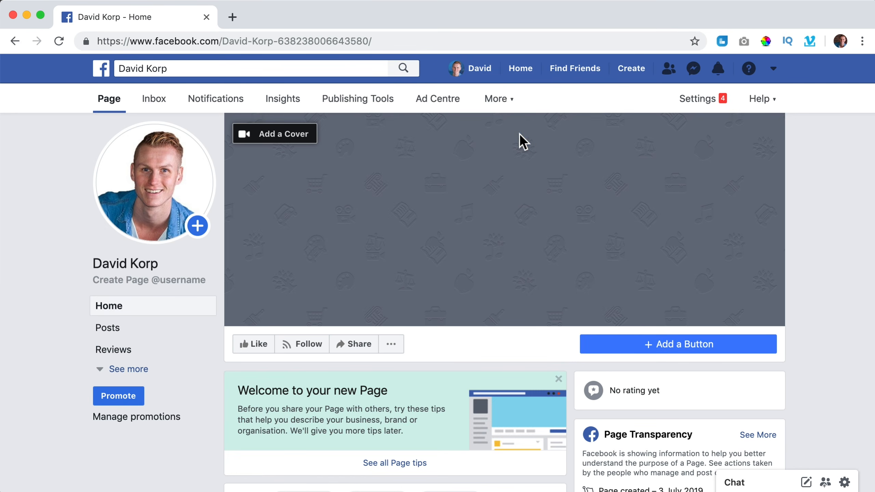
left_click(277, 136)
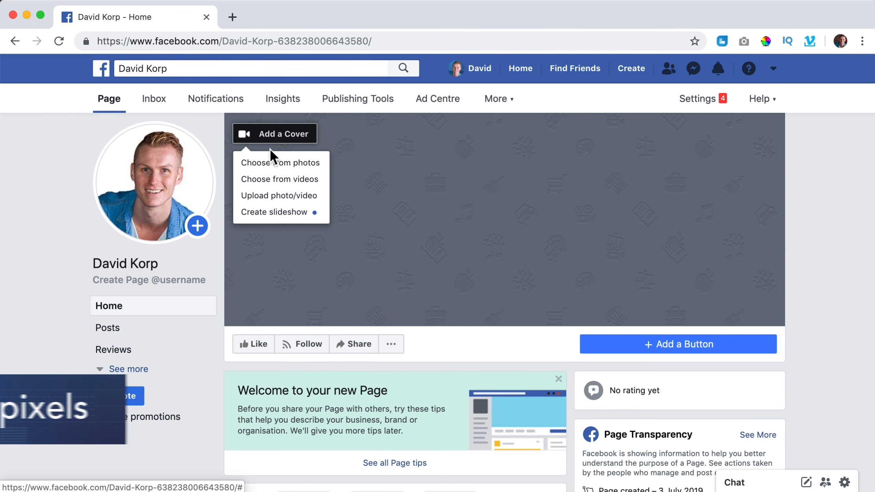
left_click(280, 197)
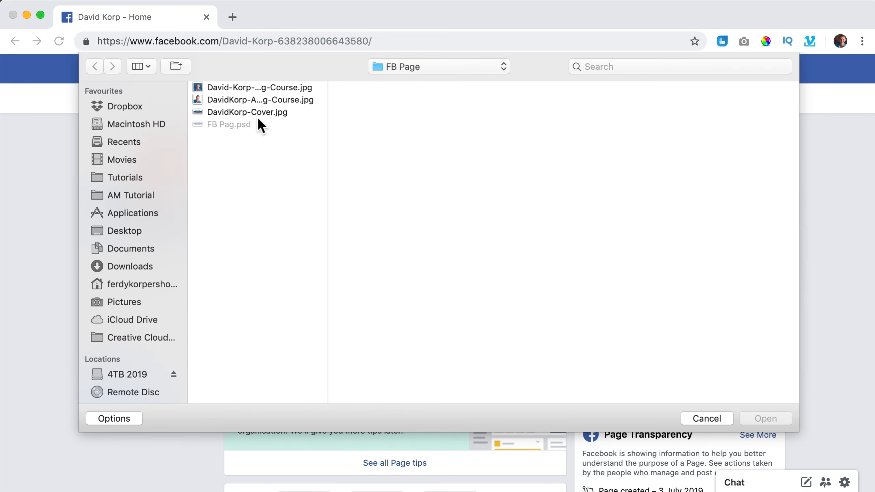
left_click(259, 102)
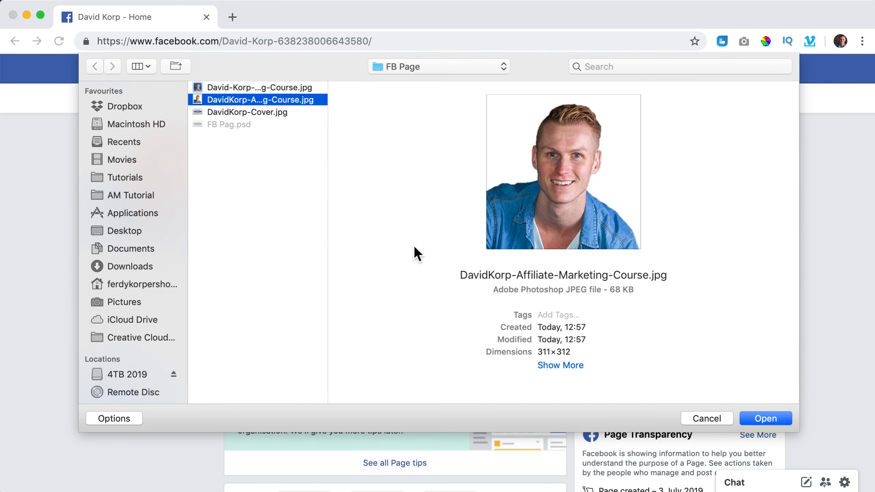
left_click(256, 111)
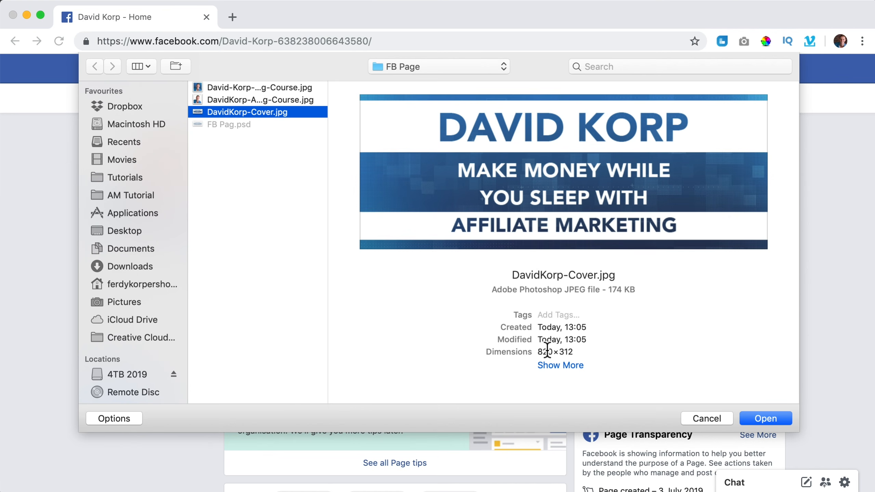
left_click(765, 416)
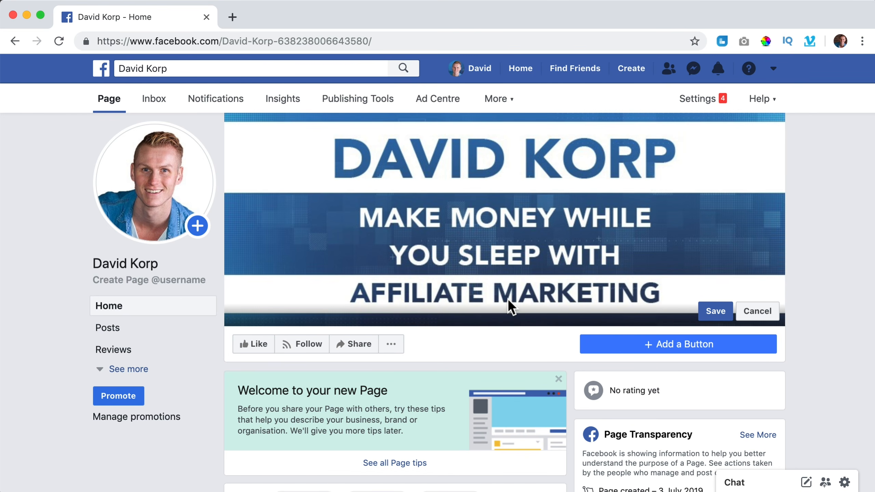
scroll(522, 278, "down", 3)
scroll(522, 278, "up", 3)
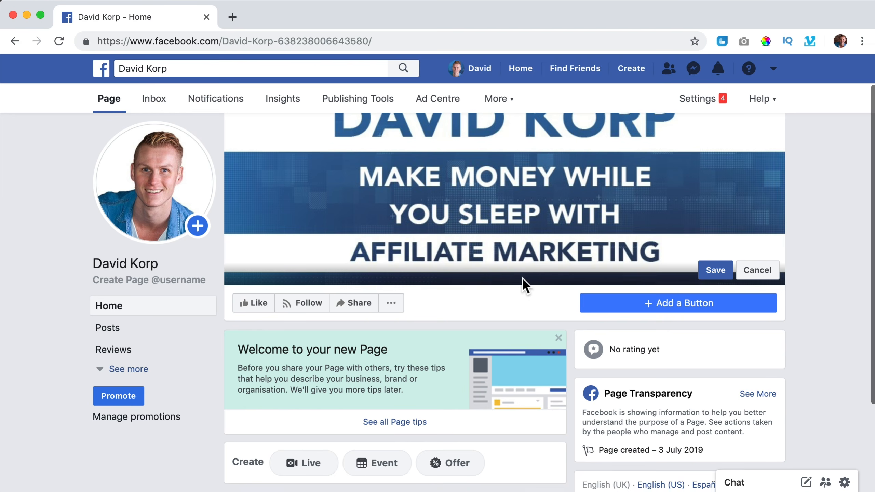
left_click(716, 312)
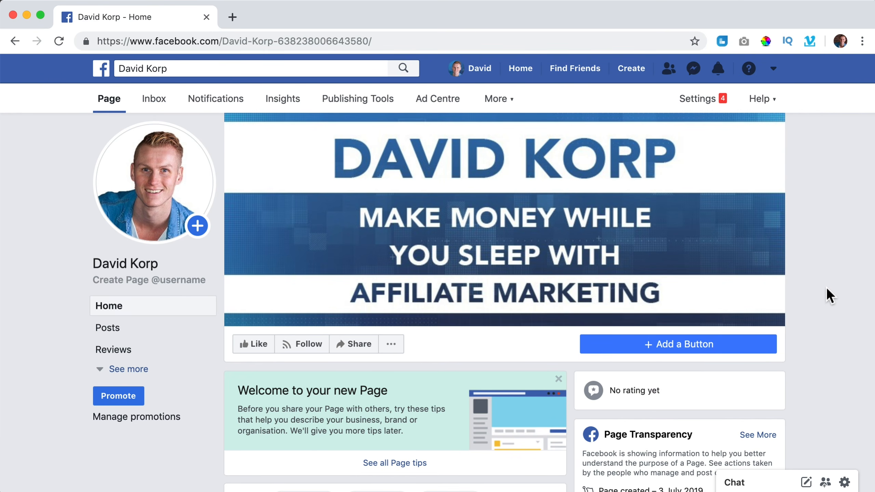
Start adding a button to the Page and choose Book Now as the booking option
left_click(681, 351)
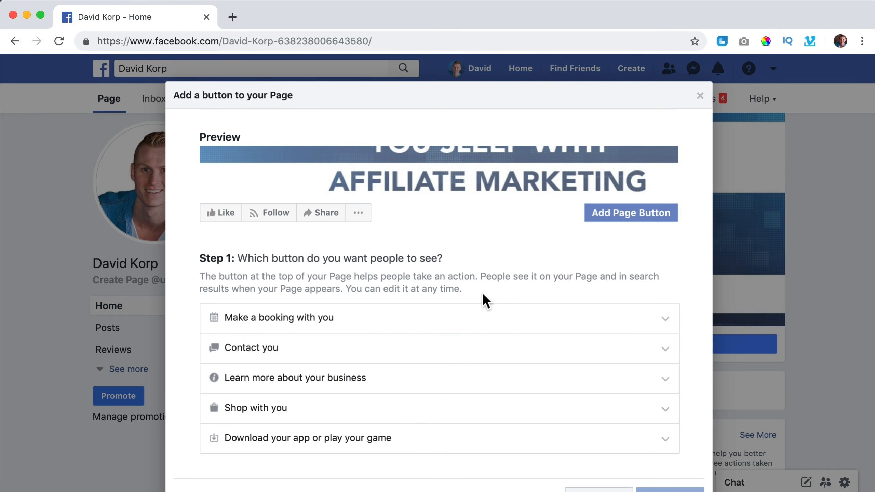
scroll(388, 276, "down", 3)
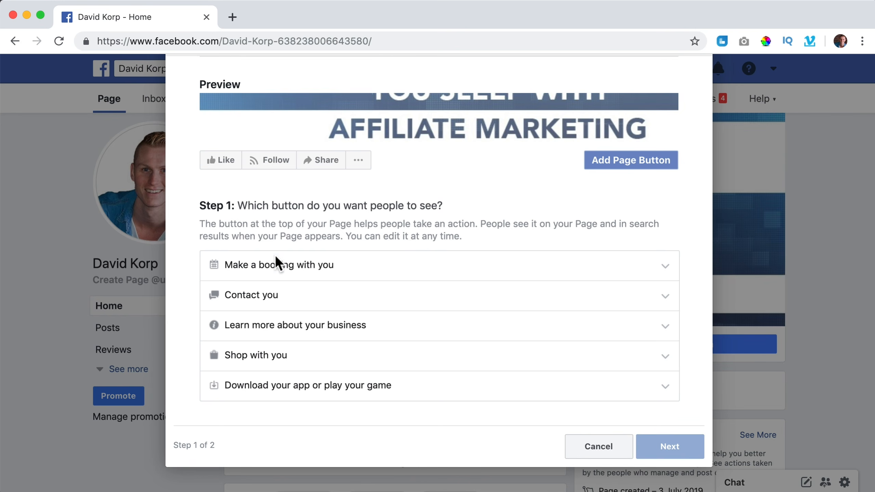
left_click(286, 265)
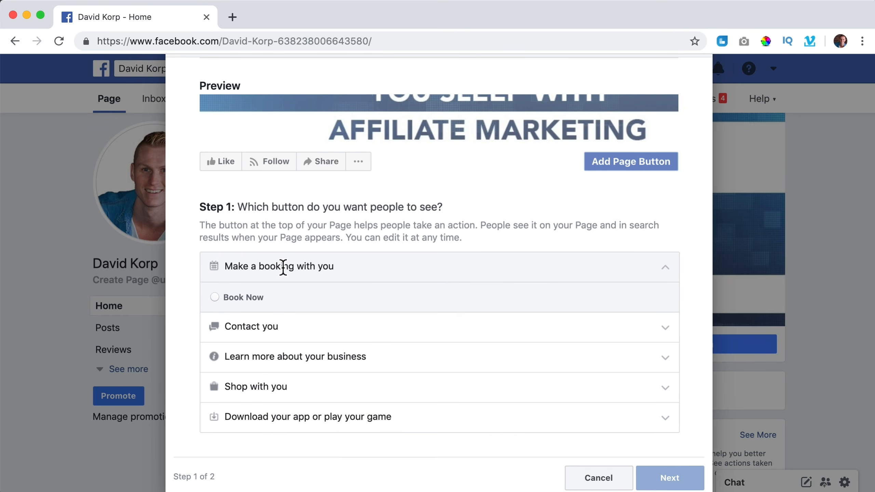
left_click(255, 297)
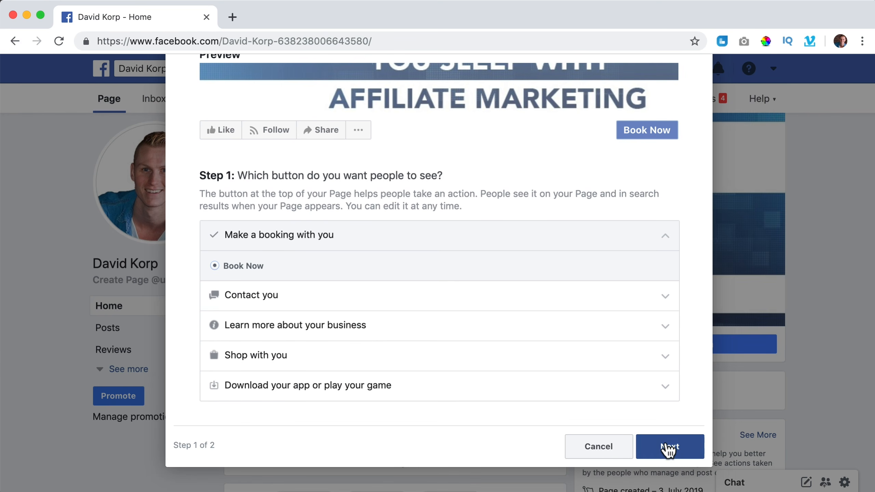
left_click(668, 447)
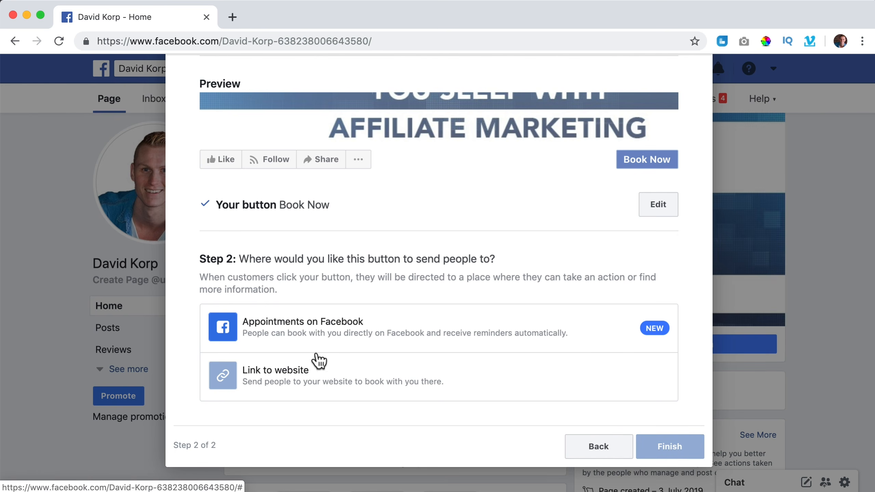
left_click(279, 374)
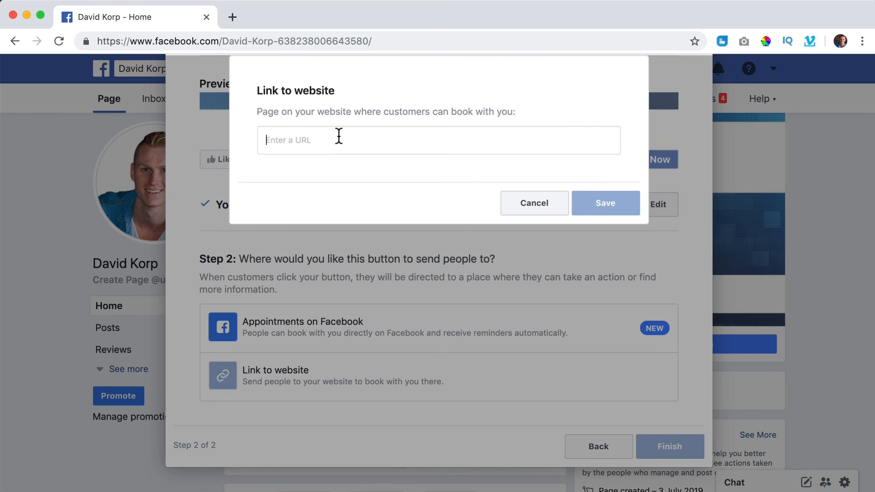
type("https://affiliate")
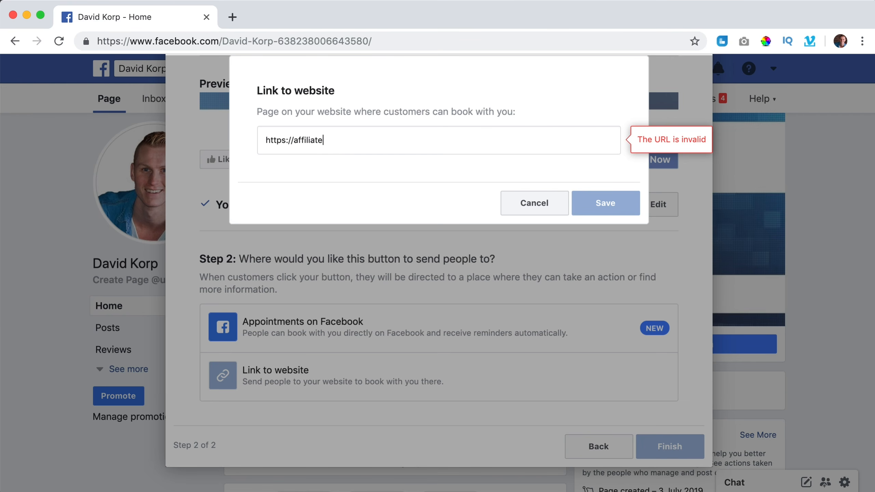
type("marketingcourse.com")
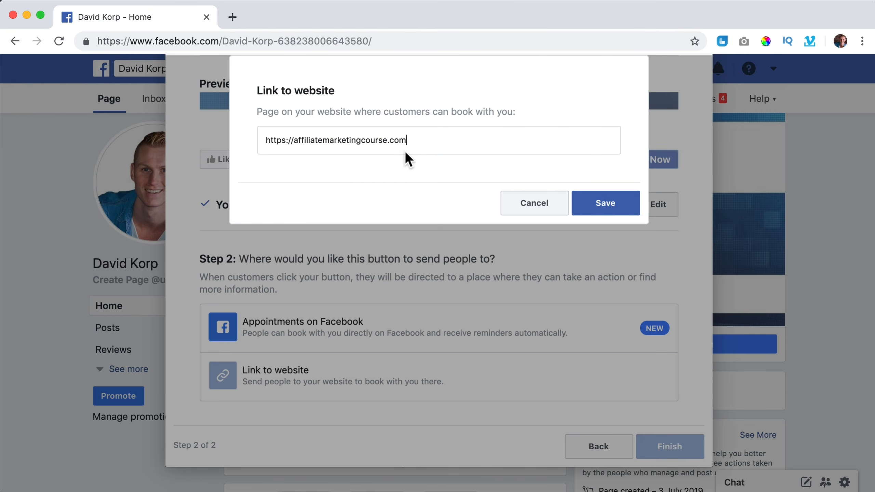
left_click(593, 207)
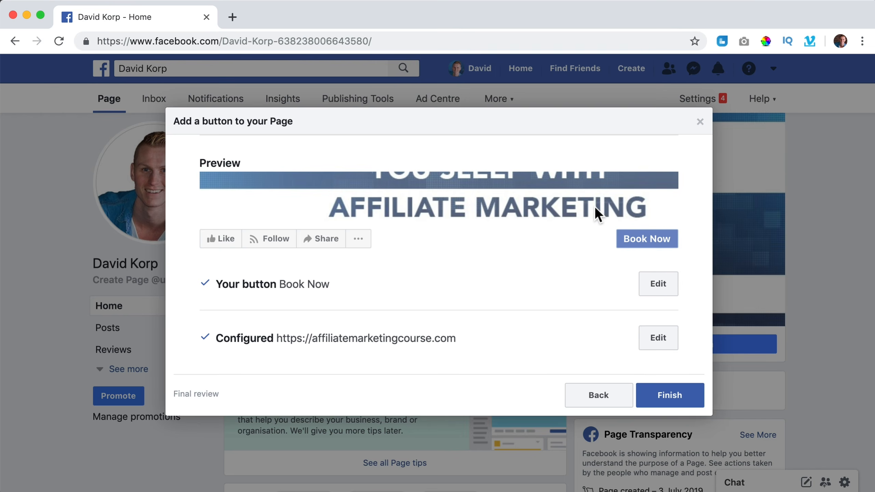
left_click(672, 397)
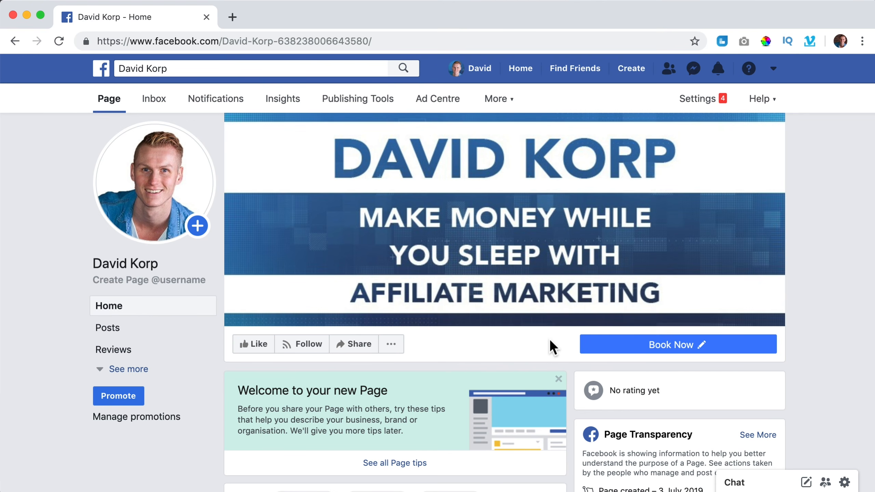
In the Page's general settings, disable posts by other people on the Page and save the change
left_click(699, 99)
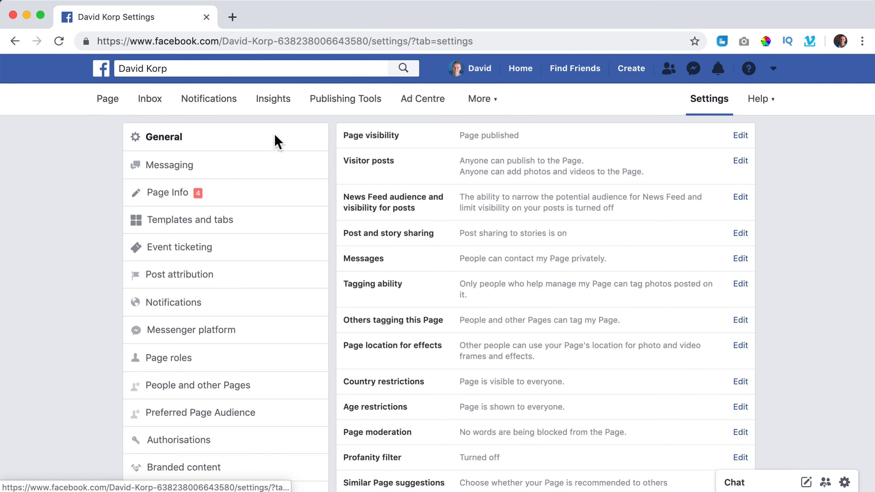
scroll(201, 290, "down", 5)
scroll(201, 291, "up", 5)
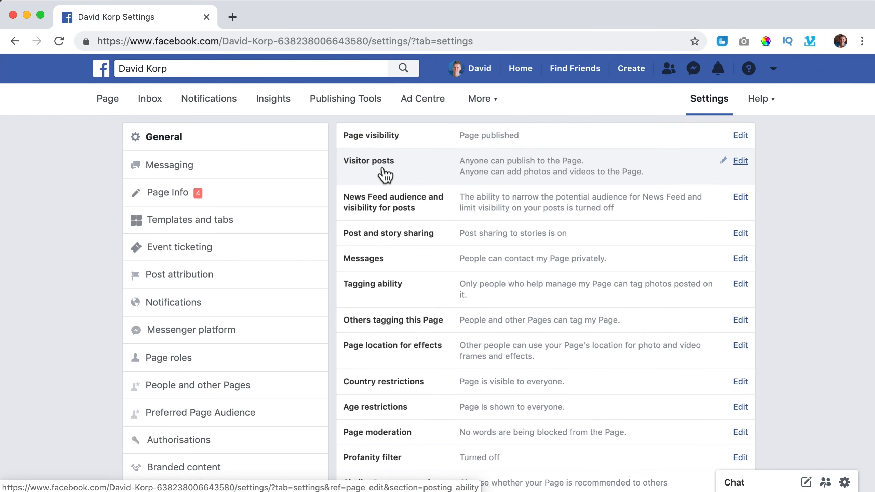
left_click(740, 161)
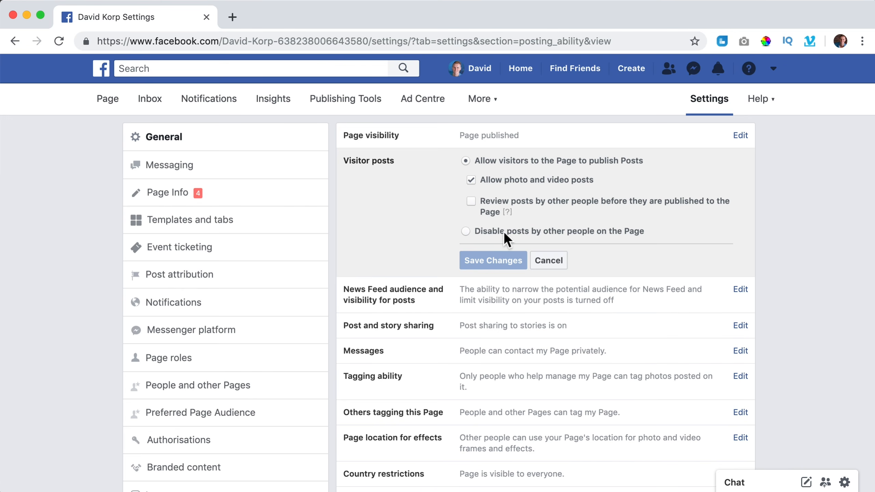
left_click(466, 230)
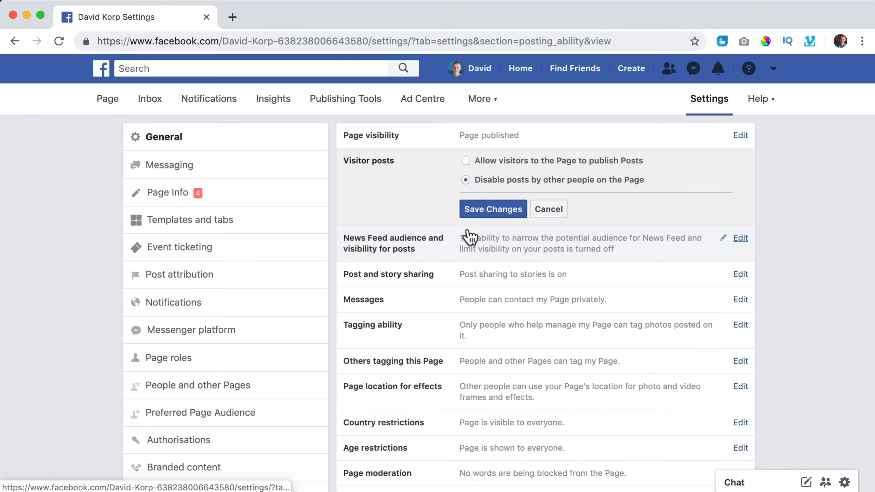
left_click(489, 209)
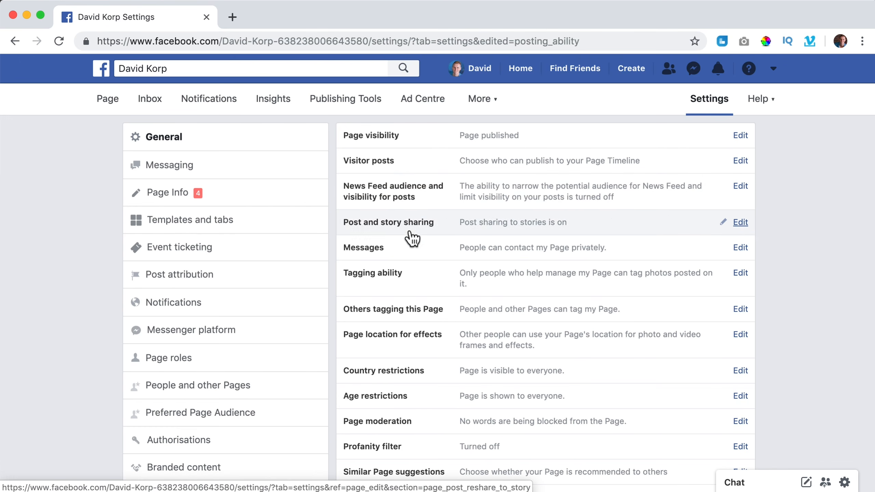
Review the Messages setting for private contact with the Page and leave it without making changes
left_click(737, 248)
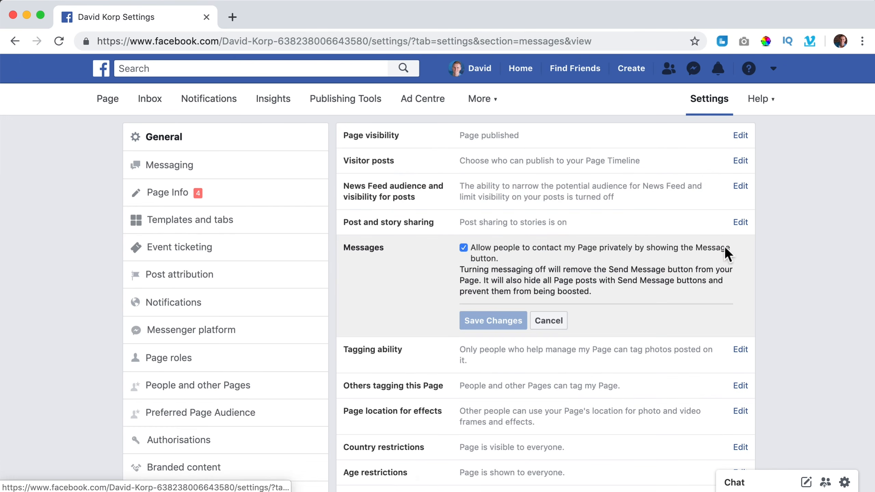
scroll(506, 227, "down", 3)
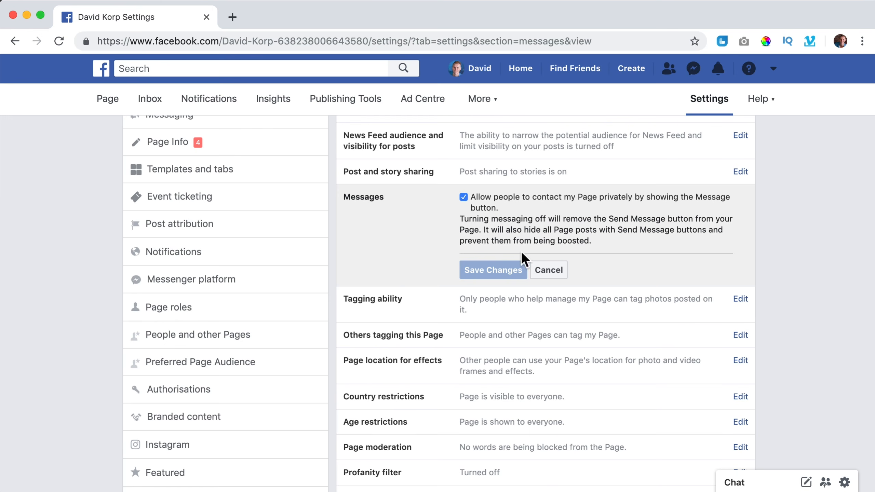
left_click(555, 273)
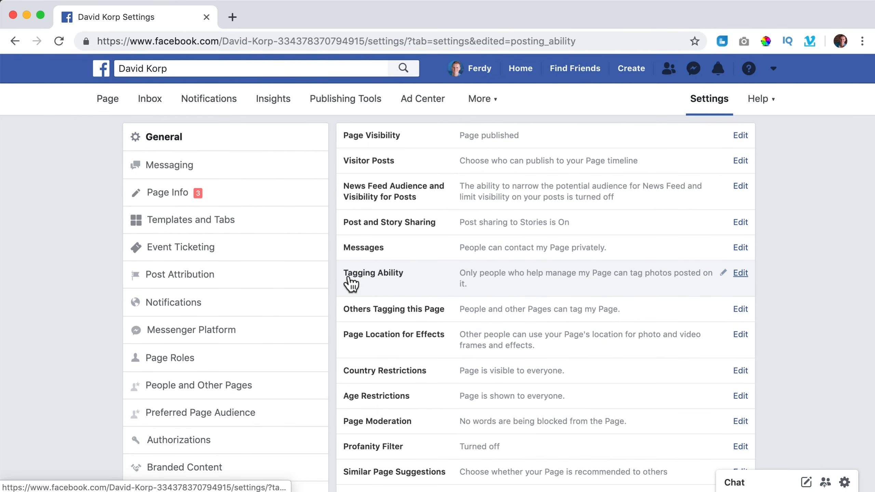
Allow others to tag photos and videos published by the Page and save the Tagging Ability setting
left_click(739, 273)
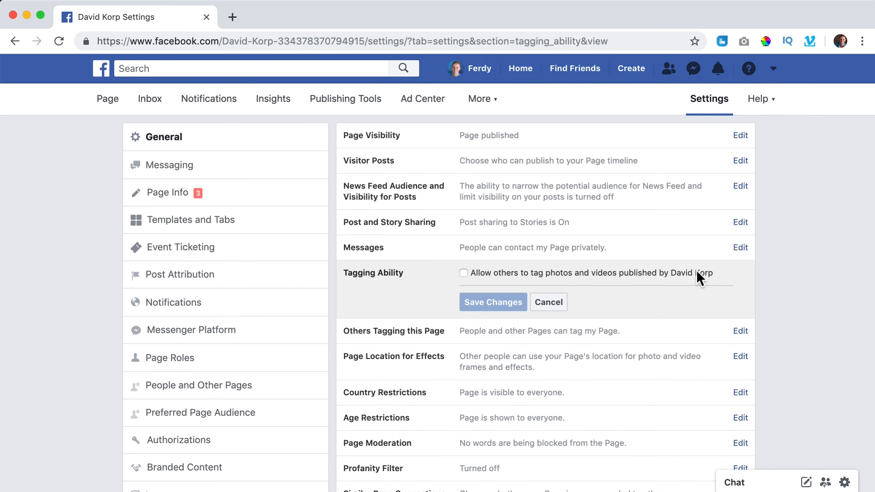
left_click(463, 273)
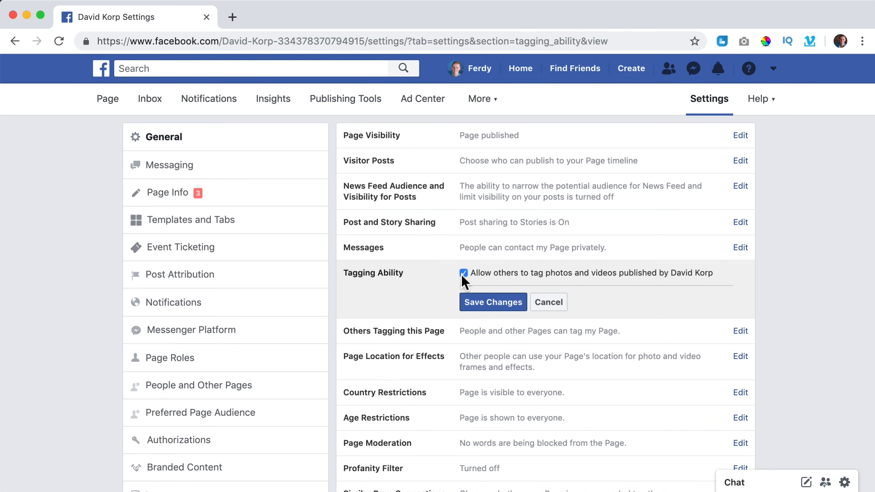
left_click(494, 302)
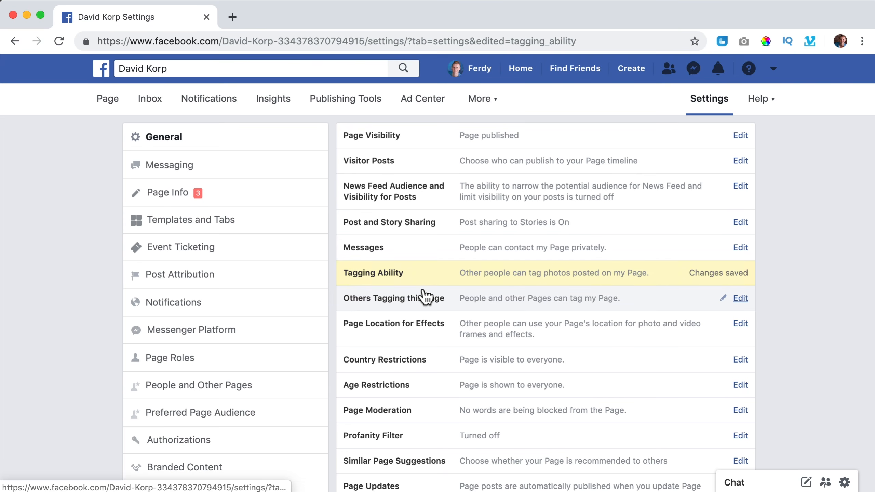
Review the Others Tagging this Page options without changing them and look through the remaining general settings
left_click(739, 298)
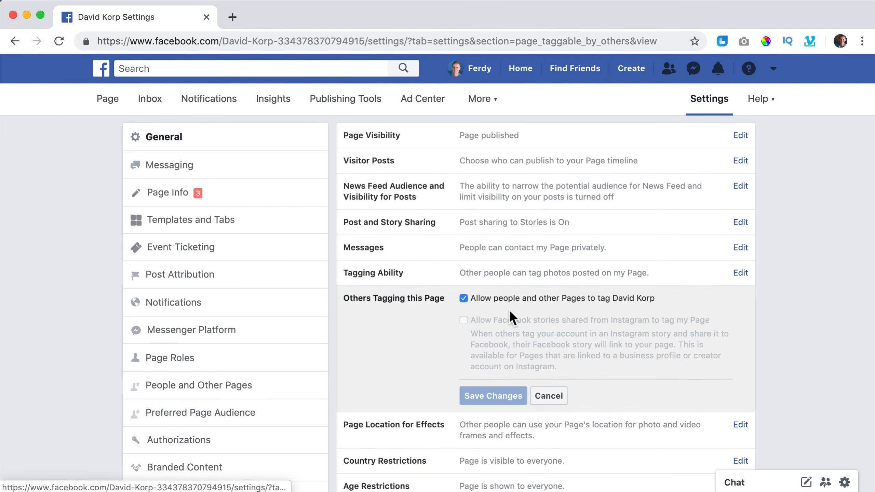
left_click(548, 396)
scroll(418, 312, "down", 3)
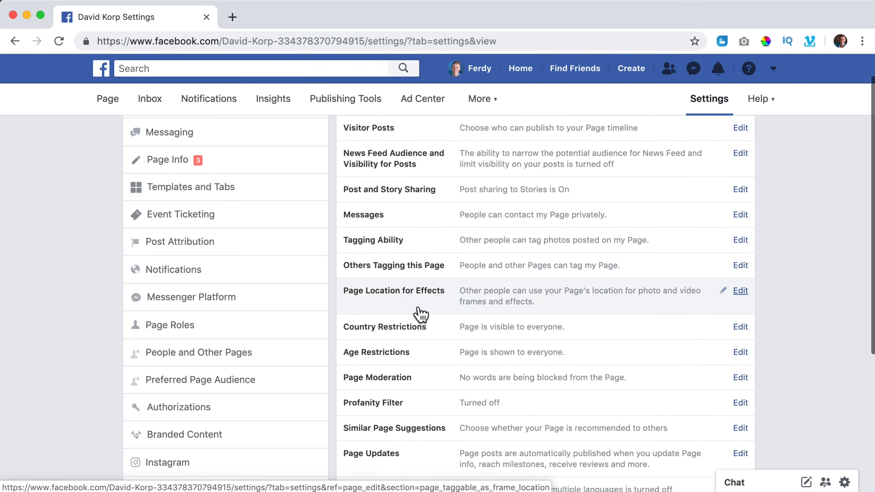
scroll(425, 312, "down", 6)
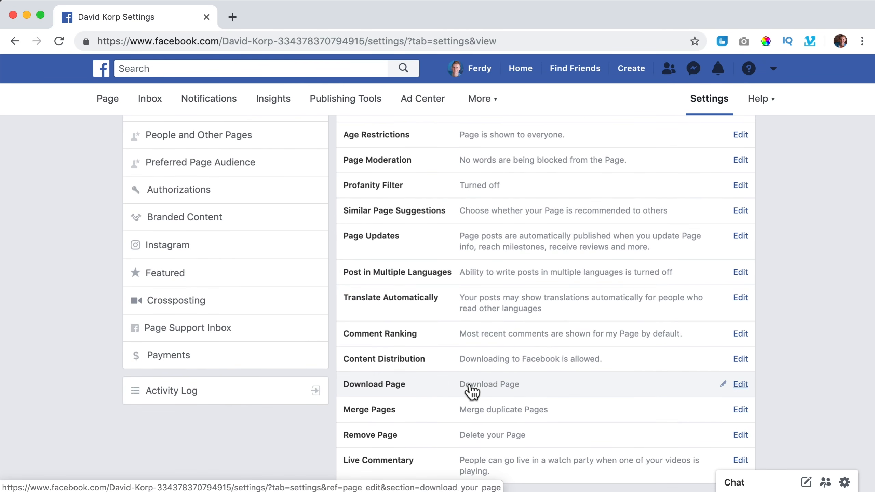
scroll(445, 356, "up", 9)
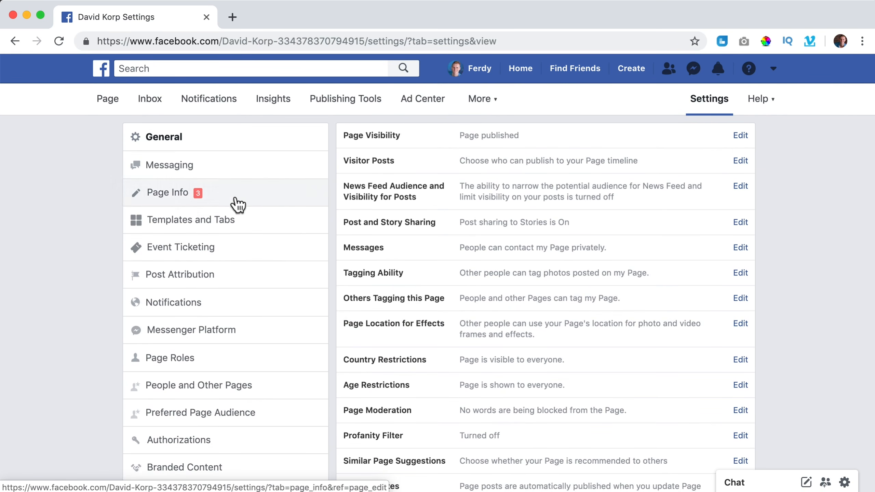
Begin the Page Info description with the person's full name and "is all about helping people to become successful with Affiliate Marketing"
left_click(175, 196)
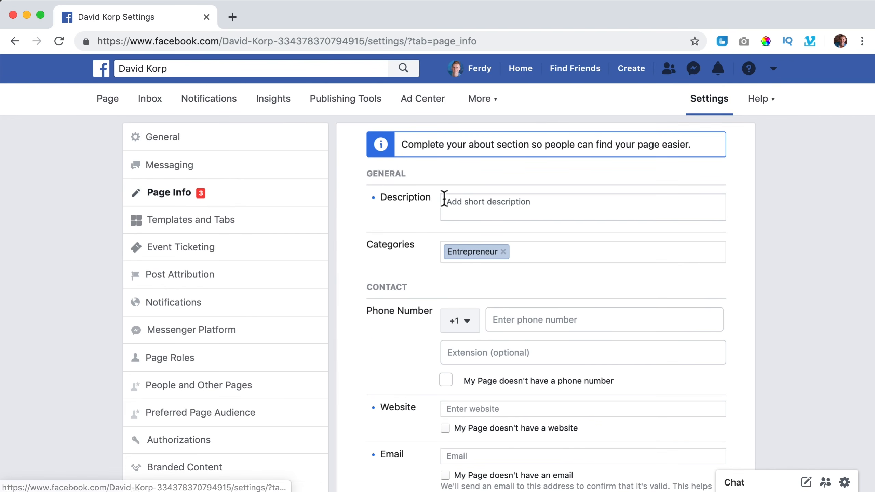
left_click(486, 203)
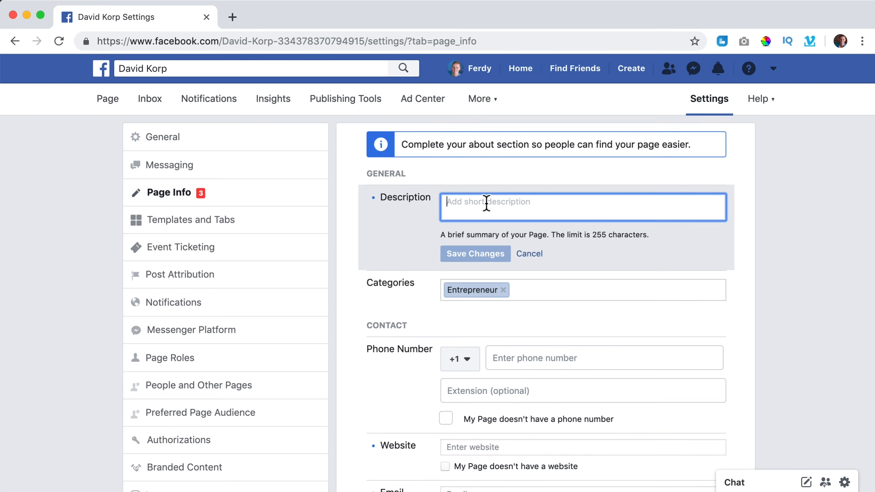
type("David Korp is all about helping people to become succesful in theAffiliate Marketing")
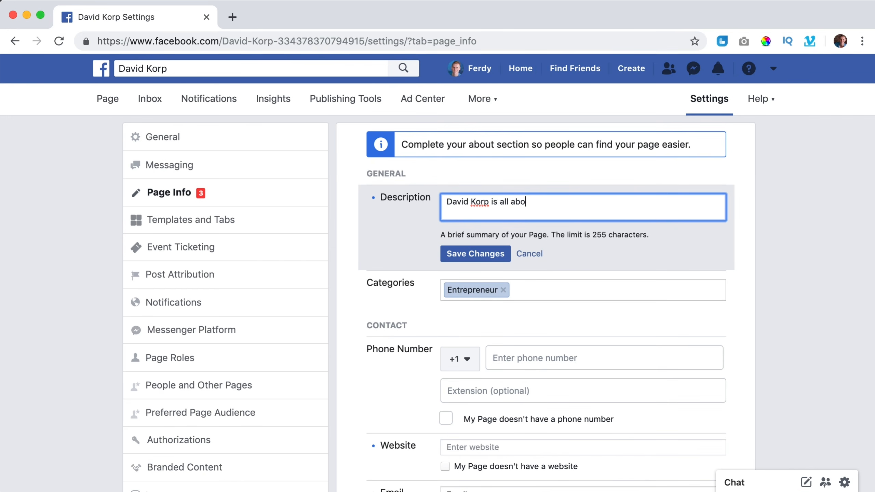
key("BackSpace")
key("BackSpace")
key("BackSpace")
key("BackSpace")
key("BackSpace")
key("BackSpace")
key("BackSpace")
key("BackSpace")
key("BackSpace")
key("BackSpace")
key("BackSpace")
key("BackSpace")
key("BackSpace")
key("BackSpace")
key("BackSpace")
key("BackSpace")
key("BackSpace")
key("BackSpace")
key("BackSpace")
key("BackSpace")
type("sful with Affiliate Marketing")
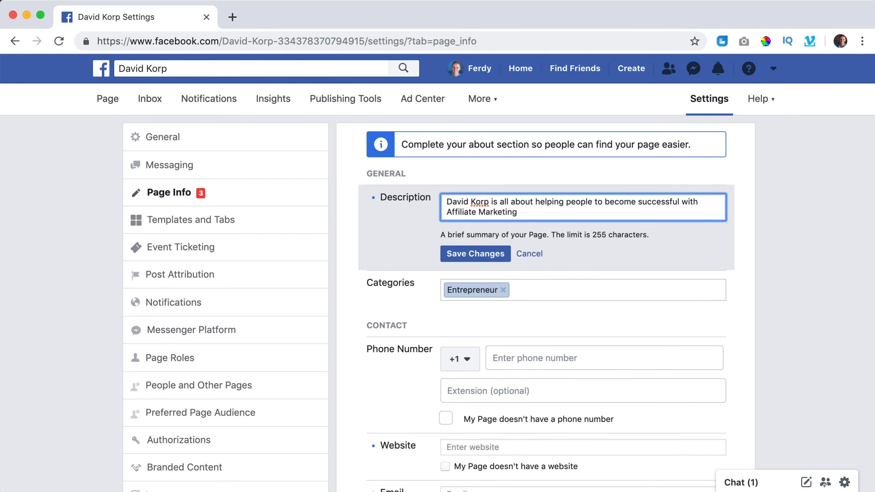
Extend and save the description: ", even when they have no experience yet. I place high value videos on this page so people can learn more about Affiliate Marketing."
type(", even when they have no experience yet. I place high value videos on this page so people can learn more about Affiliate Marketing.")
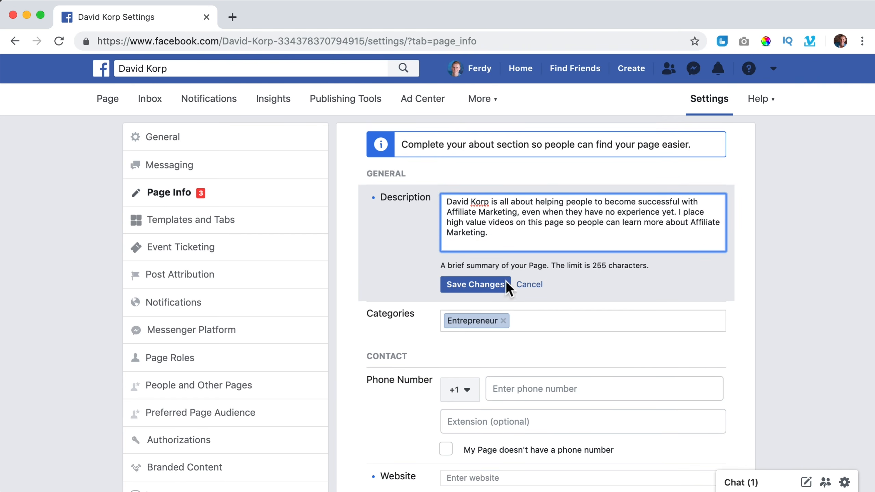
left_click(486, 284)
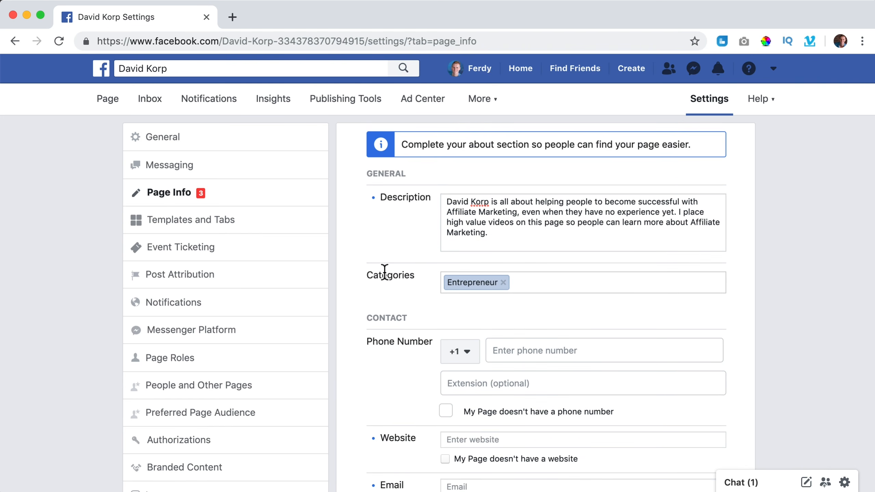
Remove the Entrepreneur category from the Page Info and select Entrepreneur again as the category
left_click(503, 283)
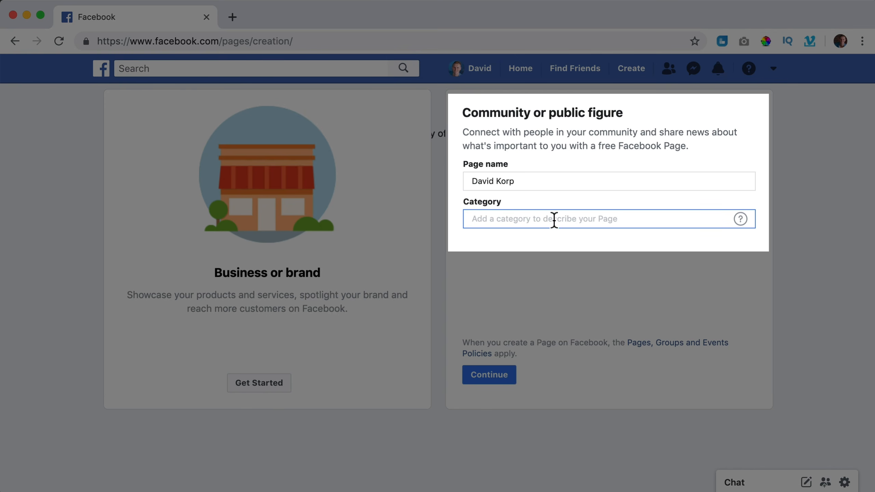
type("af")
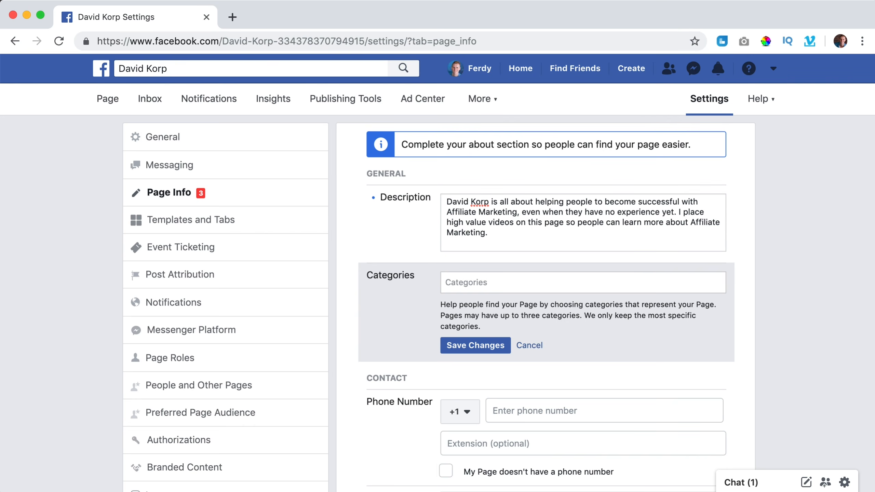
type("Entre")
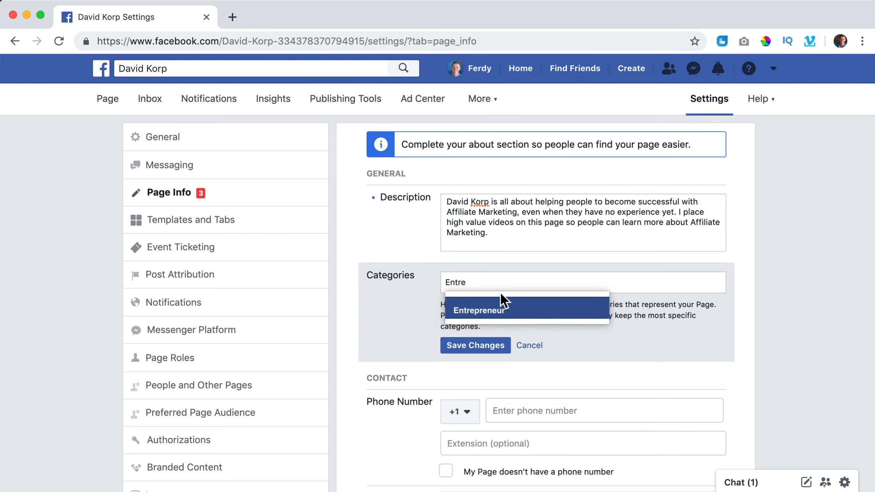
left_click(492, 307)
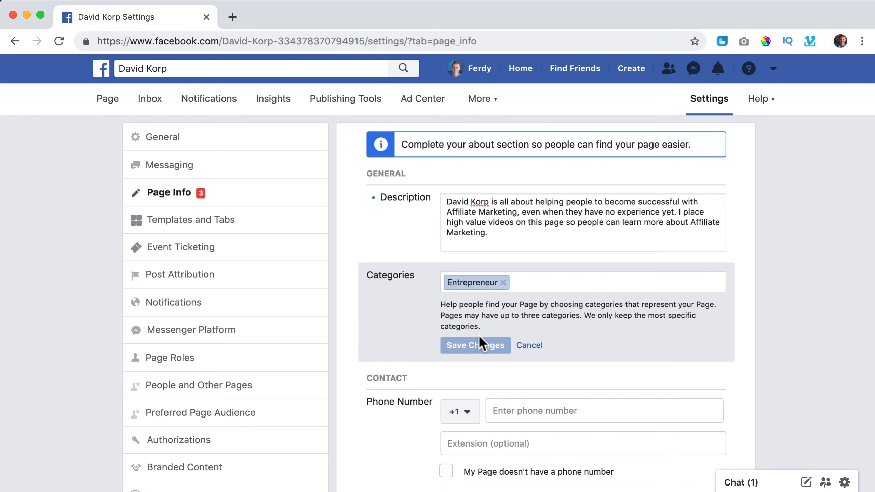
scroll(500, 374, "down", 5)
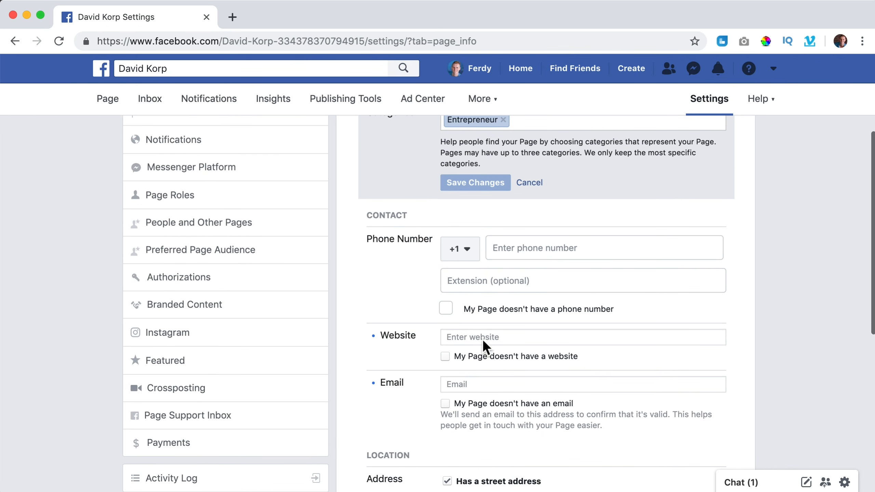
left_click(482, 337)
type("ht")
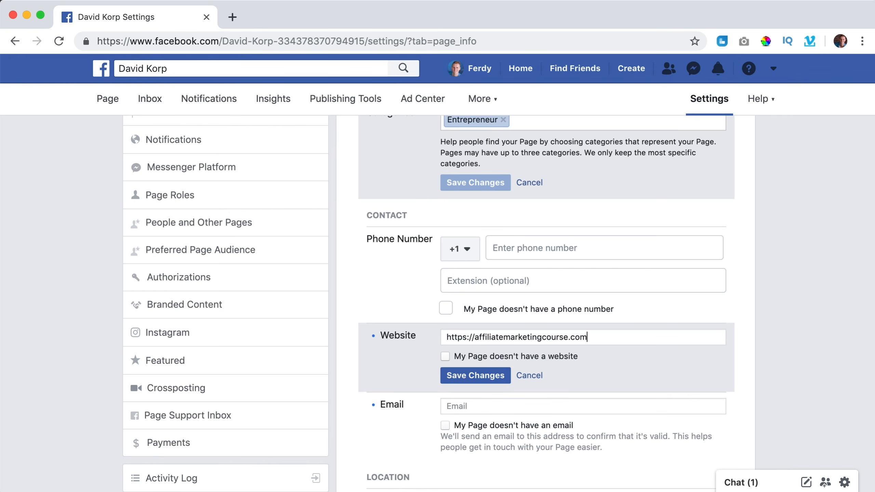
left_click(469, 377)
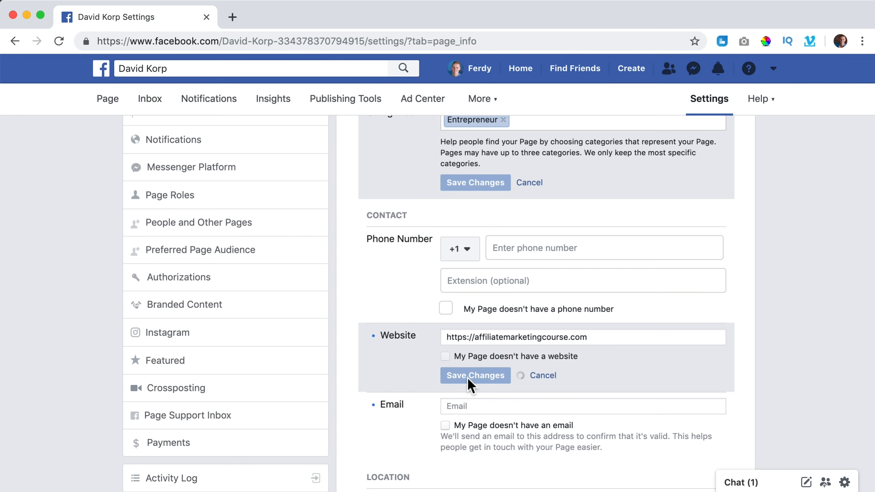
Mark the Page as having no website and no email, save the email choice, and look through the location section
left_click(445, 356)
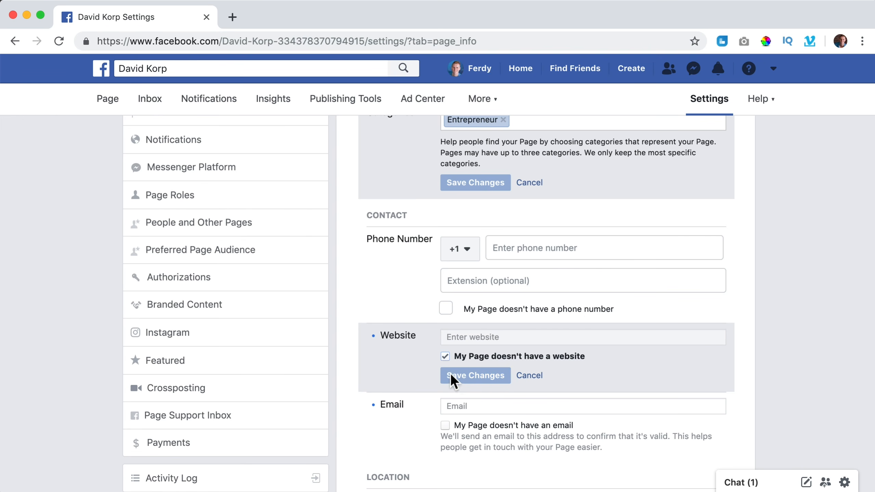
scroll(437, 372, "down", 3)
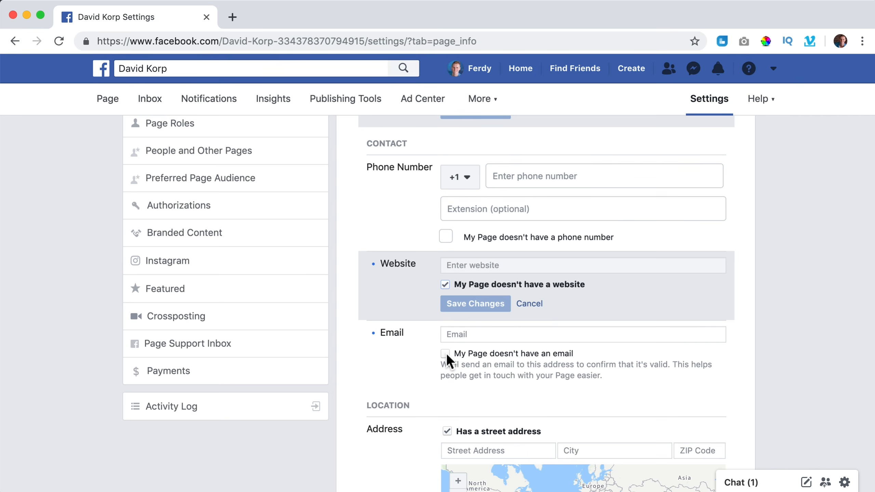
left_click(445, 354)
scroll(495, 379, "down", 1)
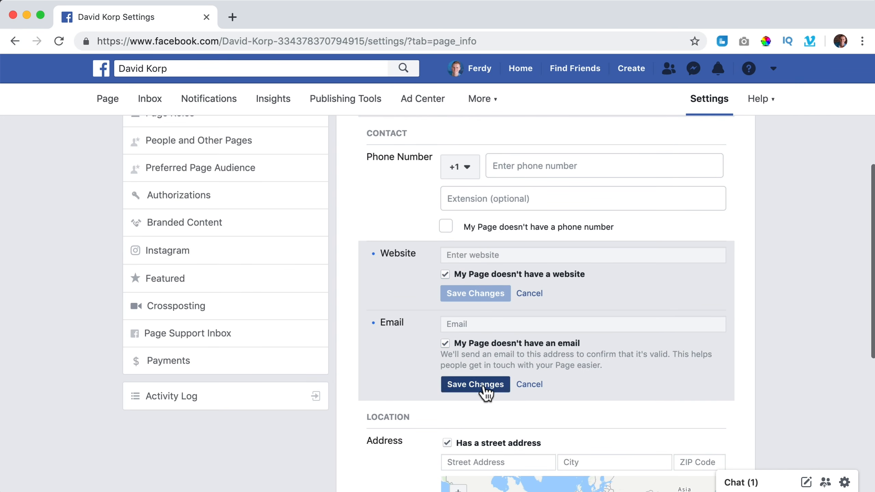
left_click(475, 384)
scroll(516, 341, "down", 5)
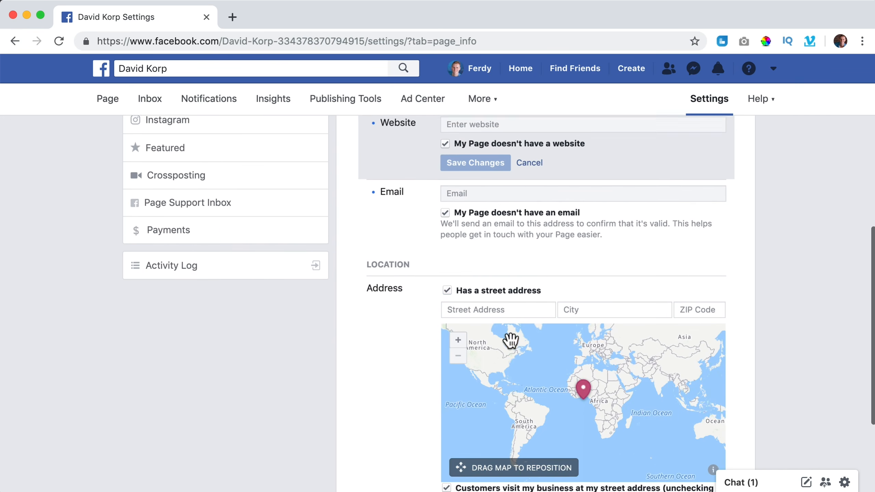
scroll(379, 240, "down", 5)
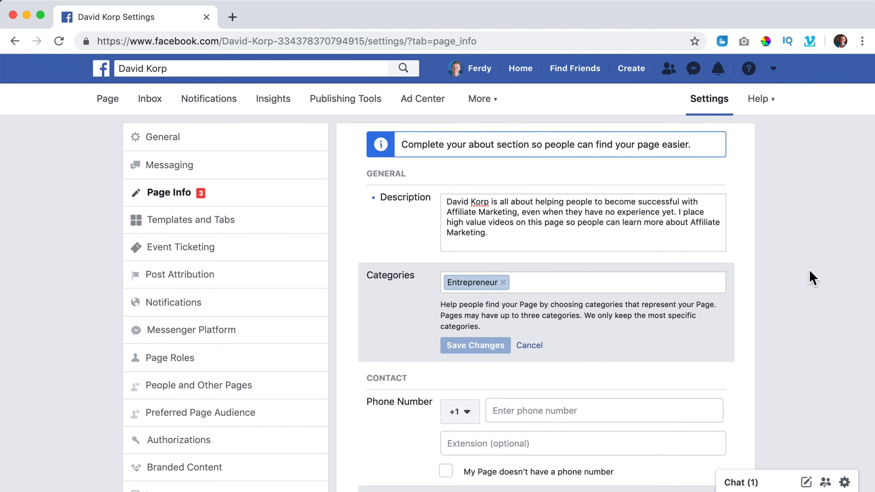
Turn on using the Return key to send messages in the Page's Messaging settings
left_click(166, 169)
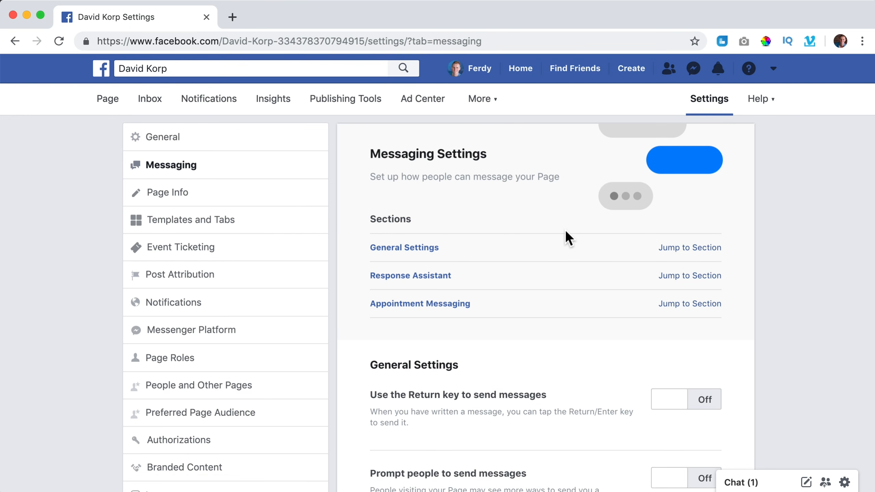
scroll(565, 229, "down", 3)
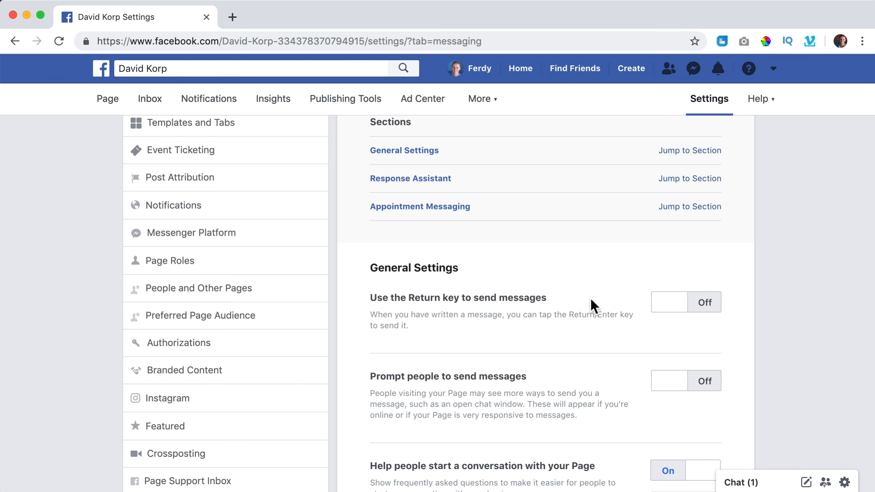
left_click(694, 306)
Turn on the Messenger greeting under Response Assistant in the Messaging settings
scroll(550, 304, "down", 3)
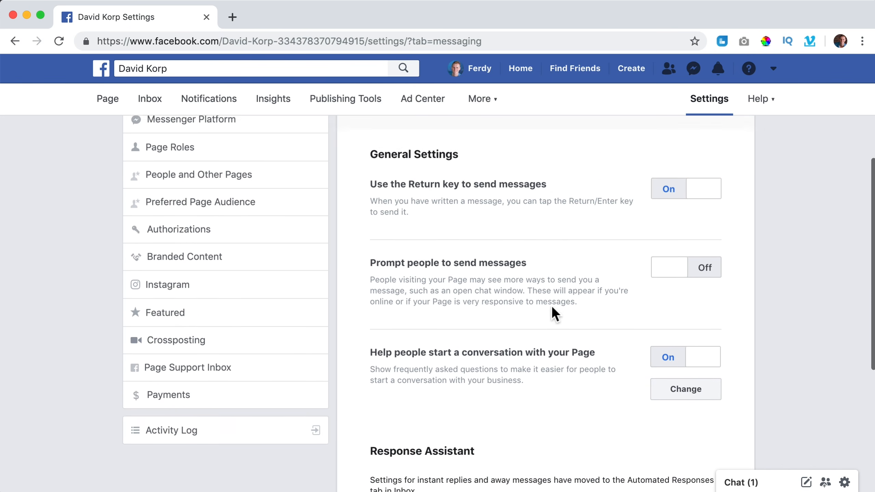
scroll(551, 305, "down", 5)
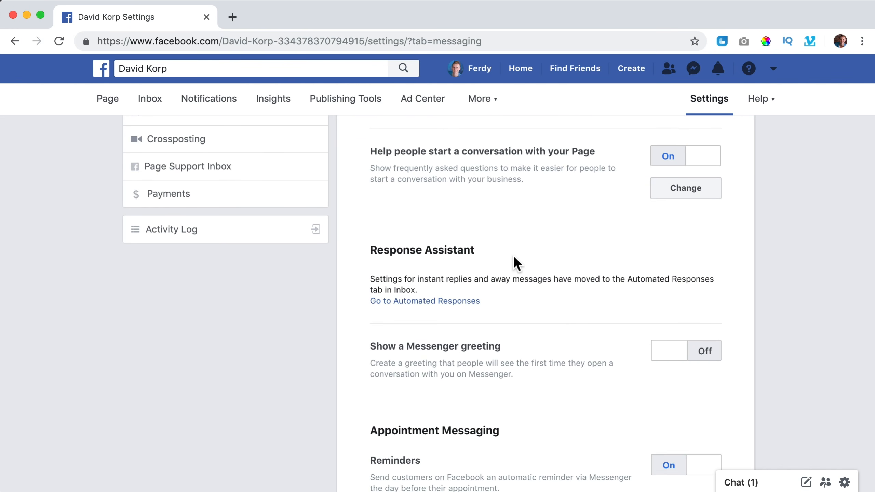
scroll(528, 265, "down", 2)
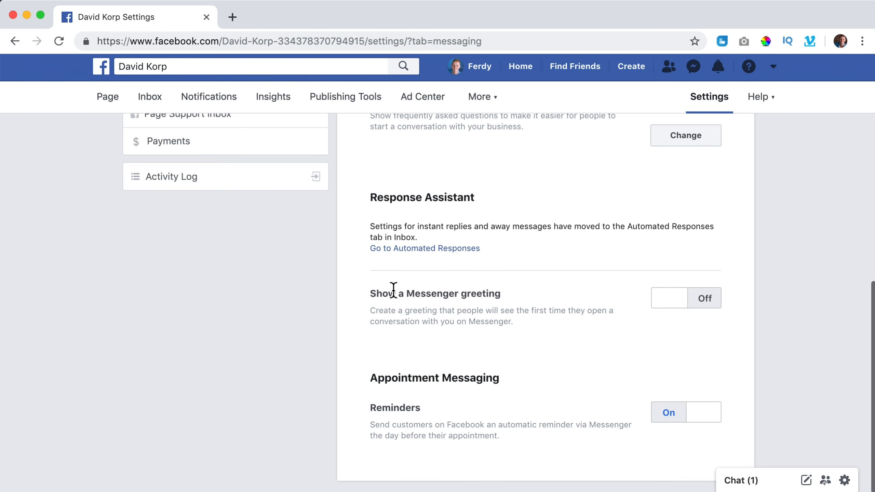
left_click(691, 306)
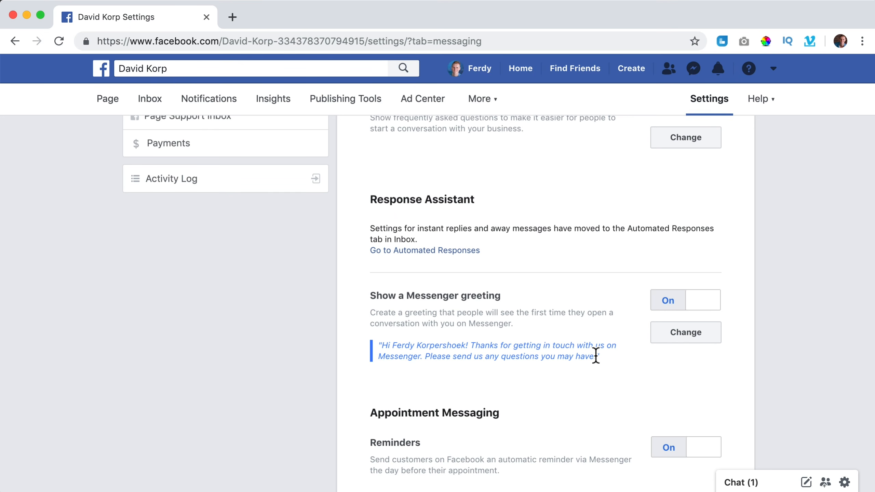
Replace the full name in the Messenger greeting with the First name personalization and save the greeting
scroll(610, 349, "down", 1)
left_click(680, 297)
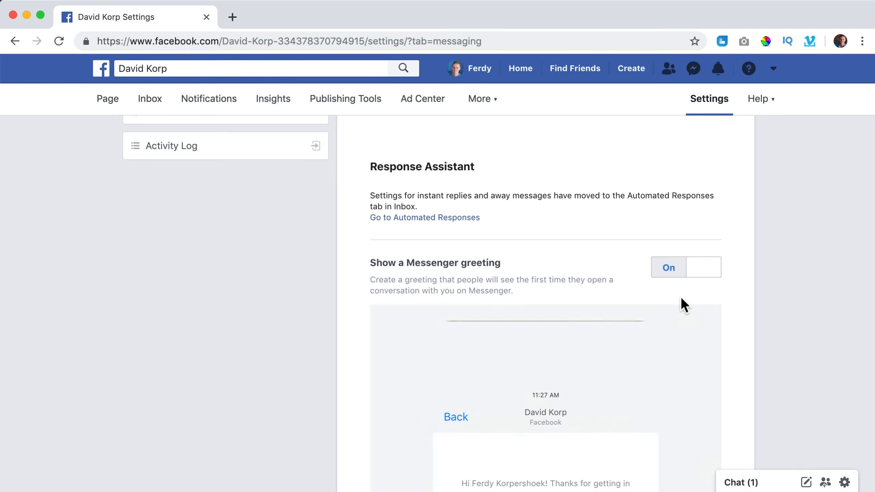
scroll(516, 417, "down", 5)
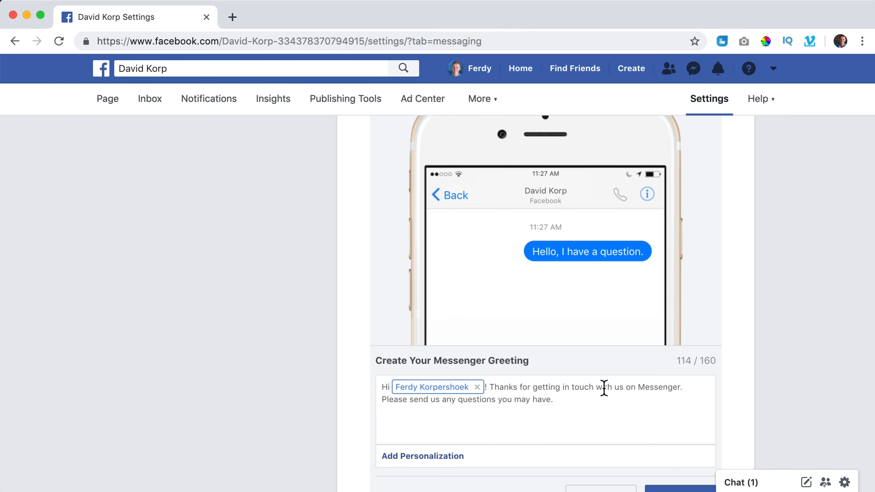
scroll(447, 397, "down", 3)
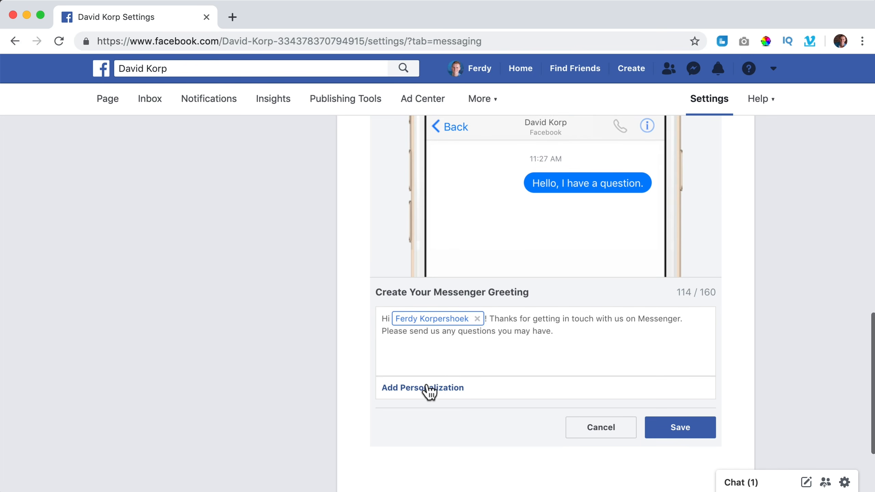
left_click(418, 391)
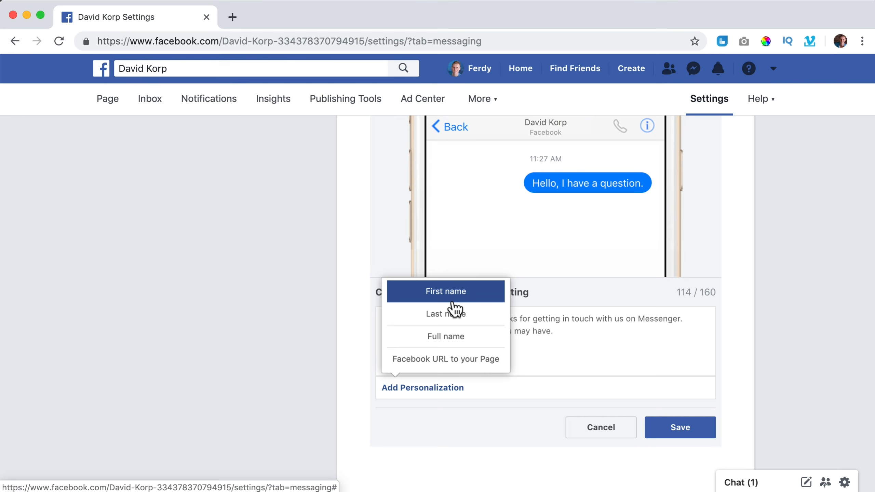
left_click(573, 343)
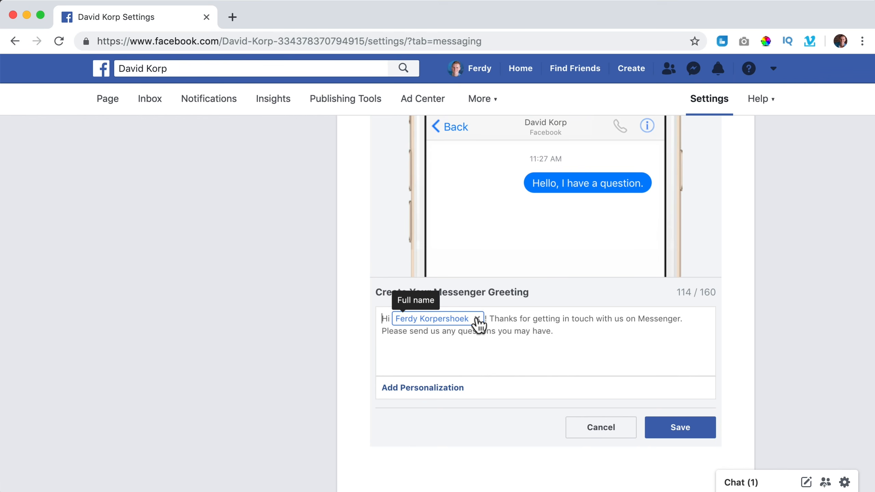
left_click(477, 319)
left_click(417, 389)
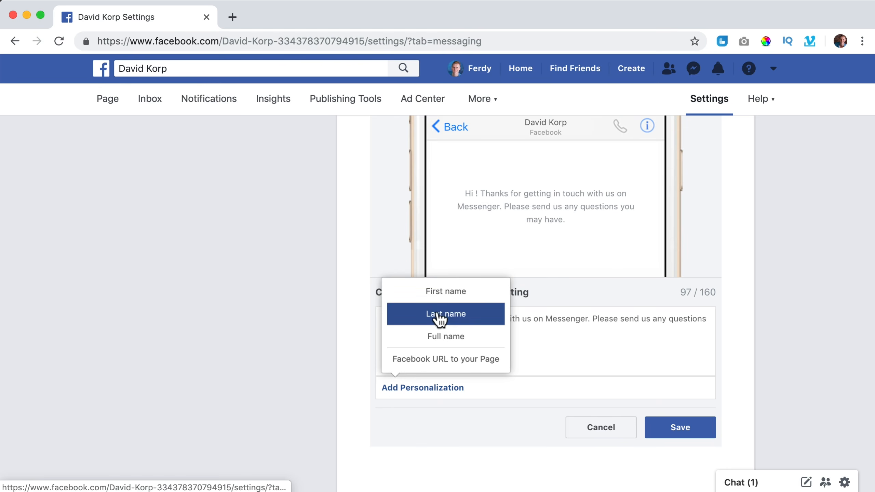
left_click(442, 297)
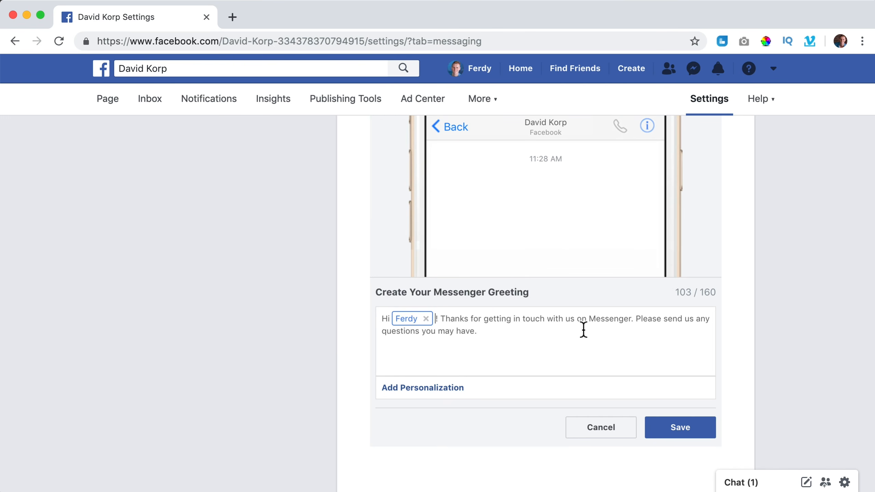
left_click(667, 427)
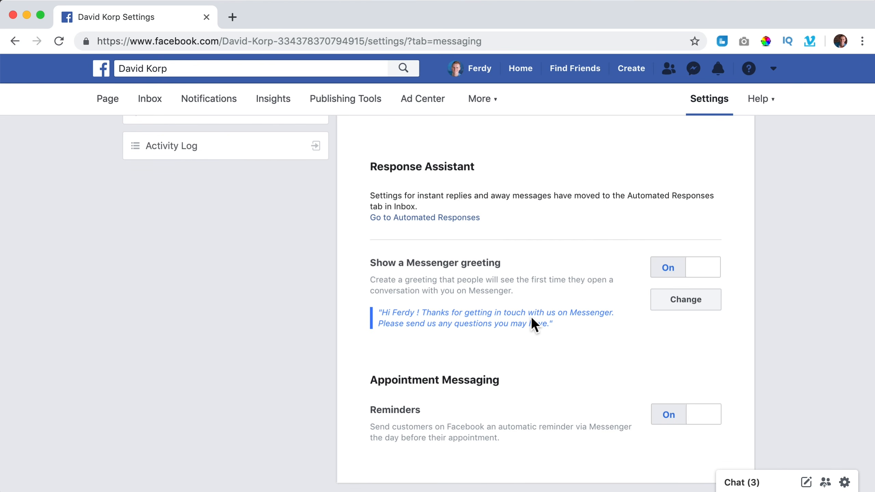
Turn on Instant Reply in Automated Responses and extend the end of its message with "We will get back to you asap ;)"
left_click(436, 218)
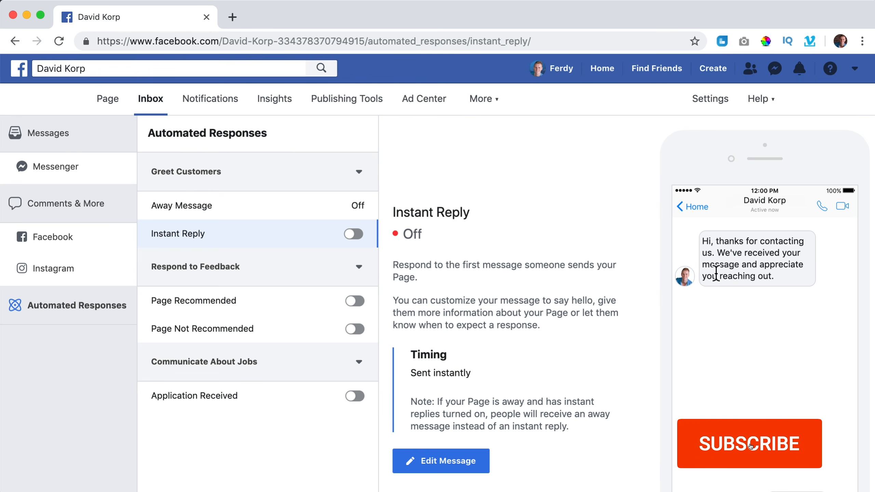
left_click(353, 235)
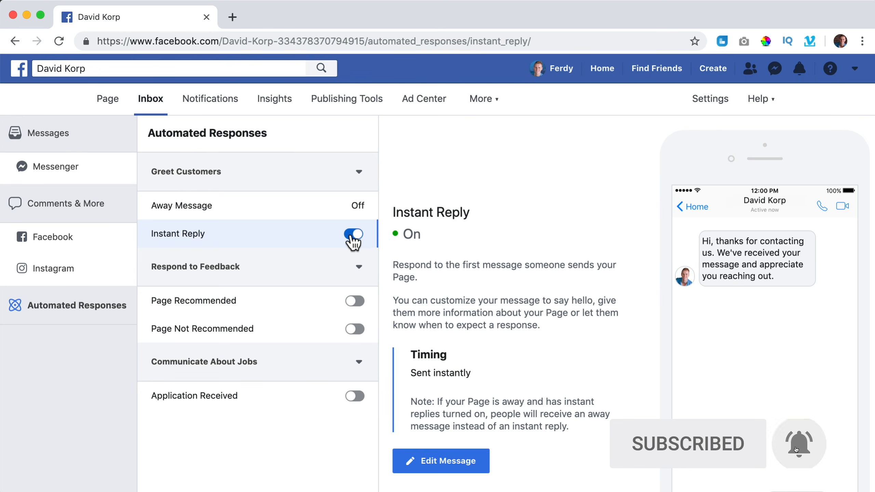
scroll(477, 326, "down", 3)
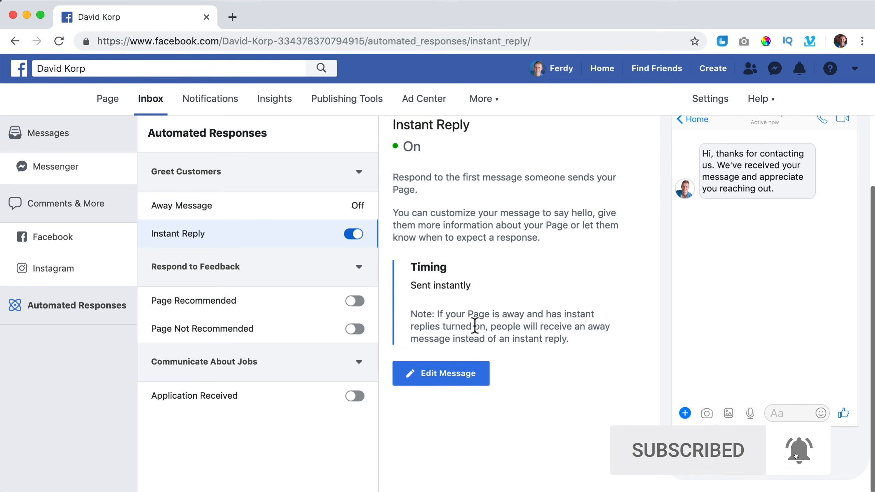
left_click(449, 371)
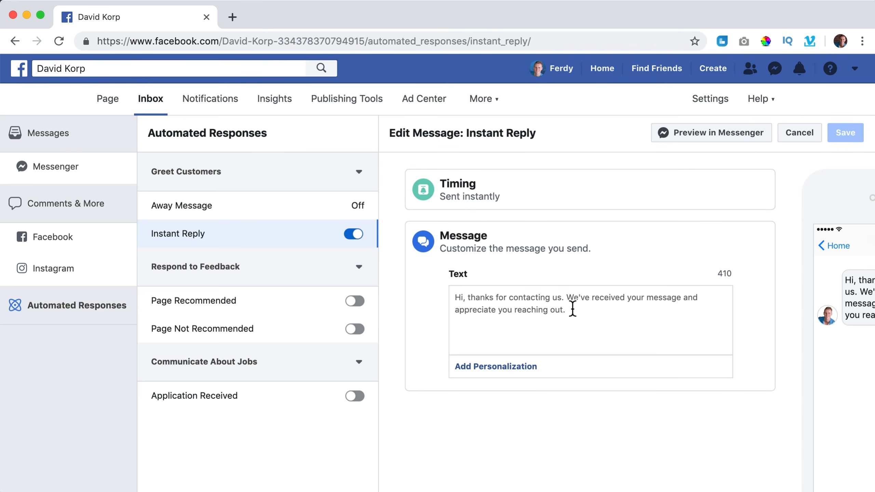
left_click(572, 308)
type("v")
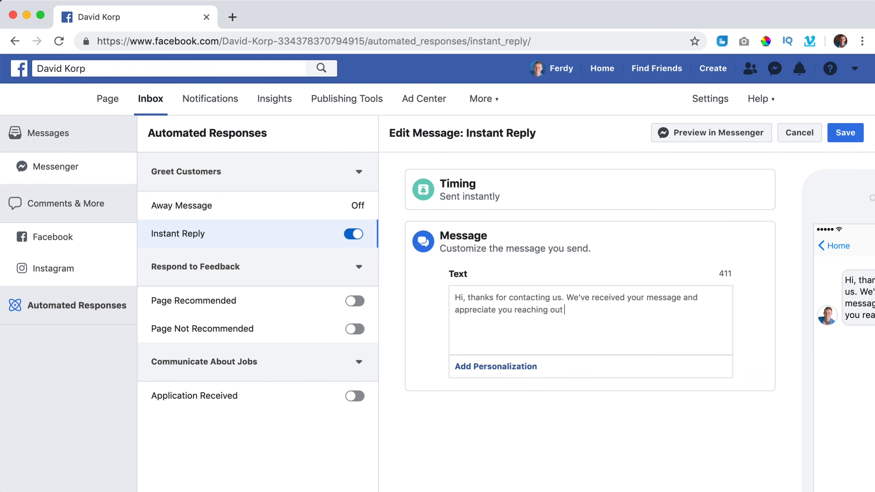
type(". We will g")
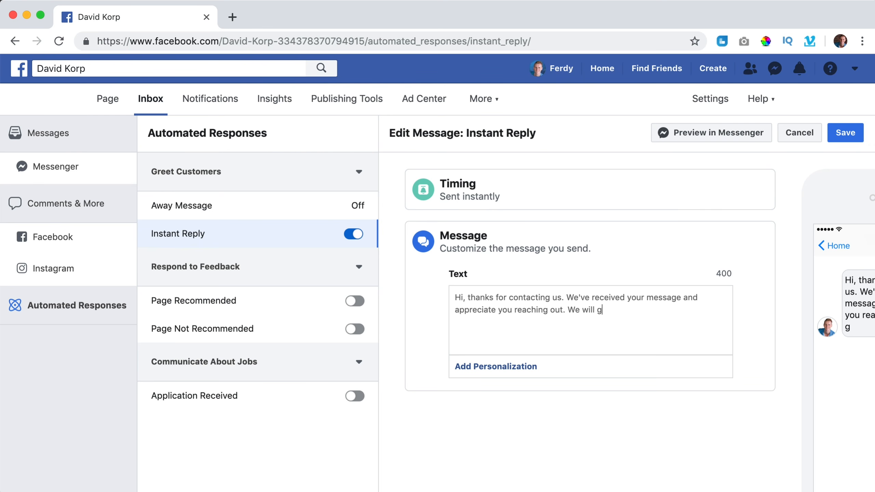
type("et back to you as")
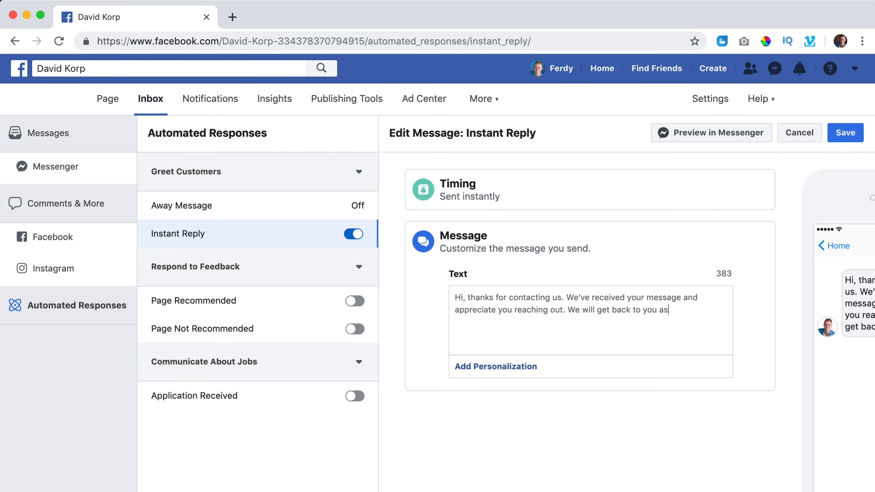
type("ap ;)")
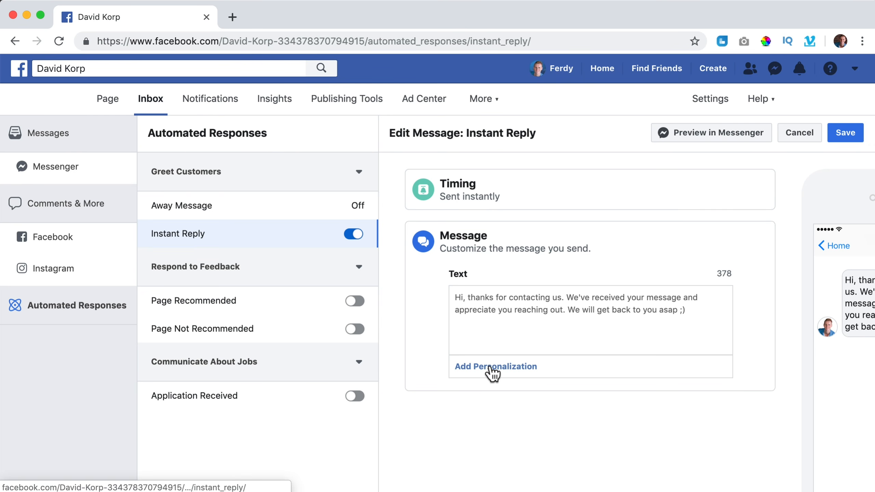
Insert the first name personalization after "asap" in the Instant Reply message, check the preview, and save the message
left_click(488, 368)
left_click(517, 279)
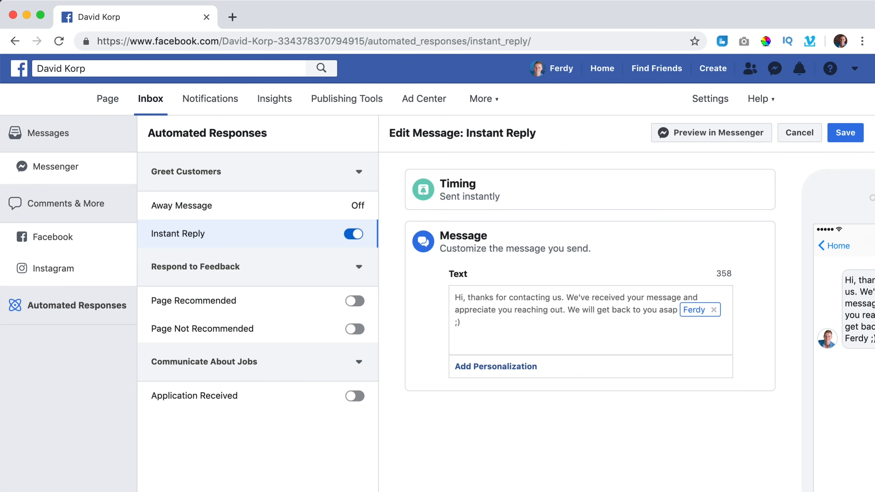
scroll(818, 256, "right", 5)
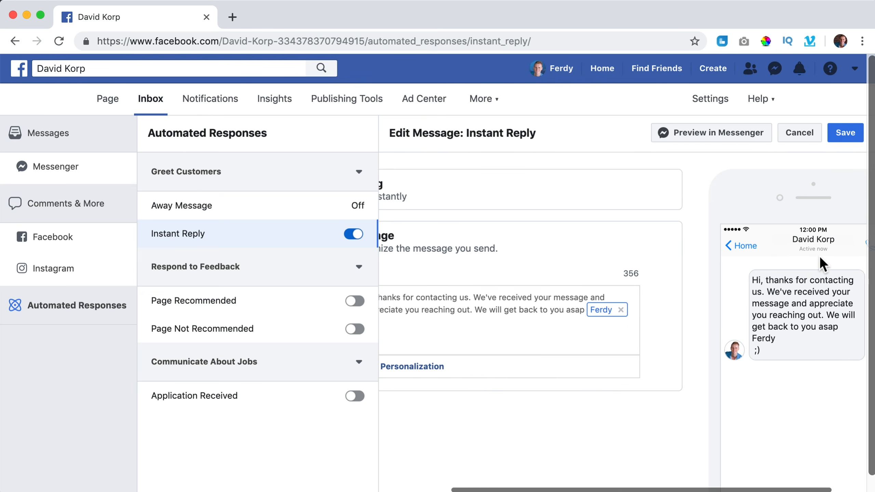
scroll(558, 298, "left", 5)
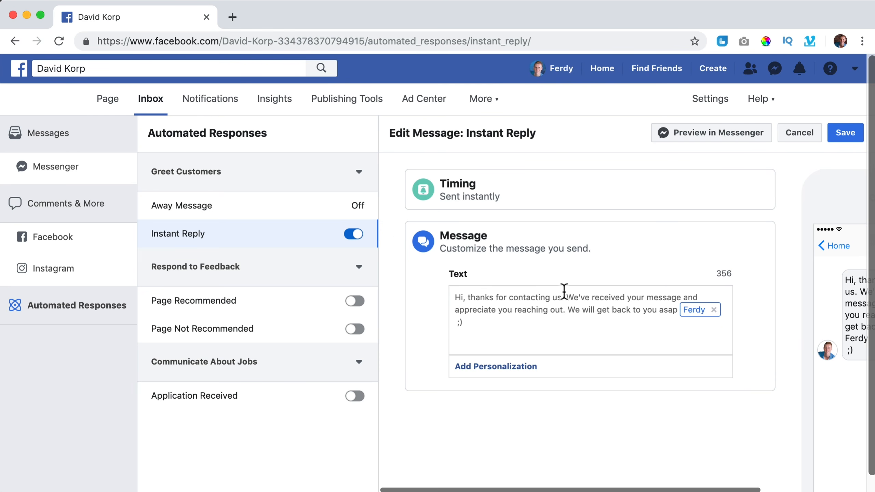
left_click(843, 138)
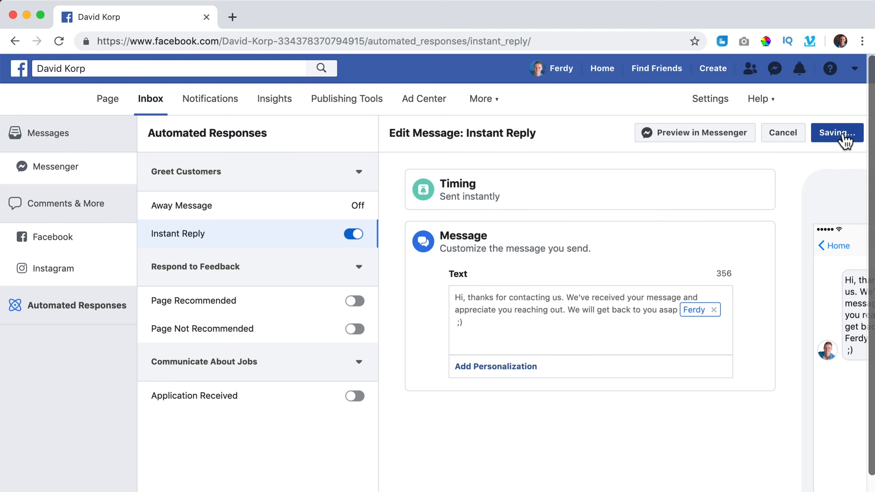
scroll(532, 280, "down", 2)
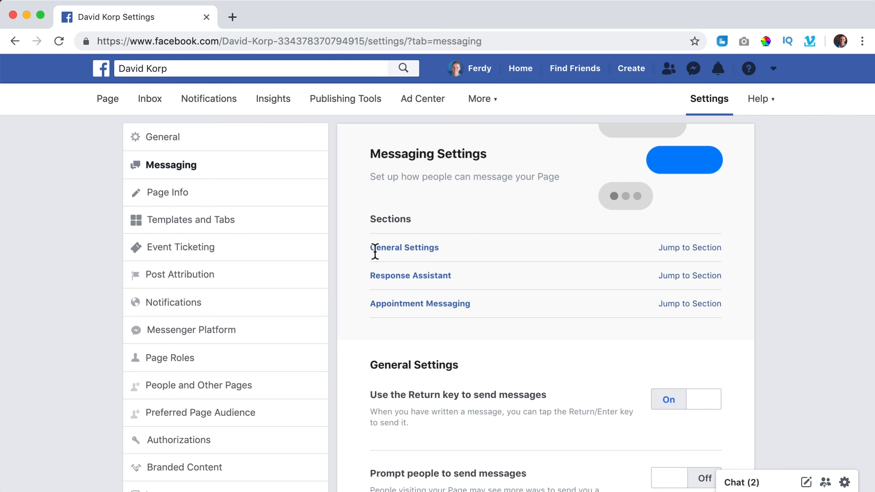
Open the Page in a second browser tab, and bring up the Templates and Tabs section in the Page settings
left_click(108, 106, "super")
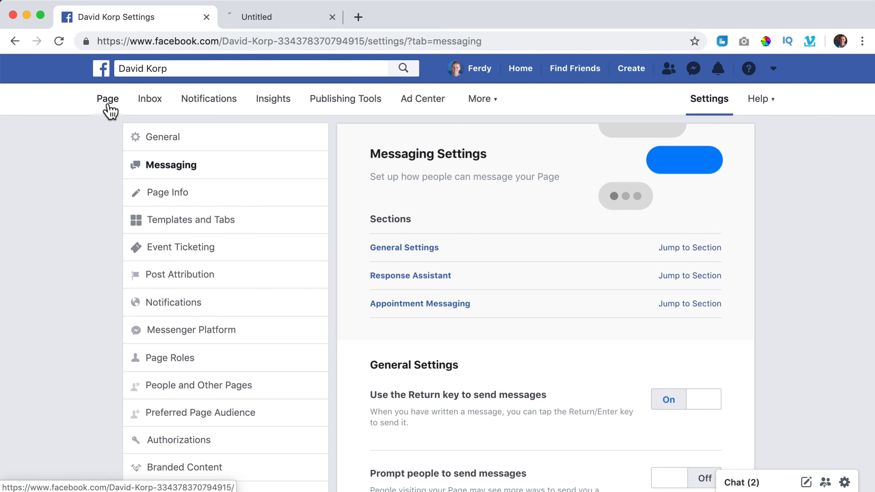
left_click(269, 23)
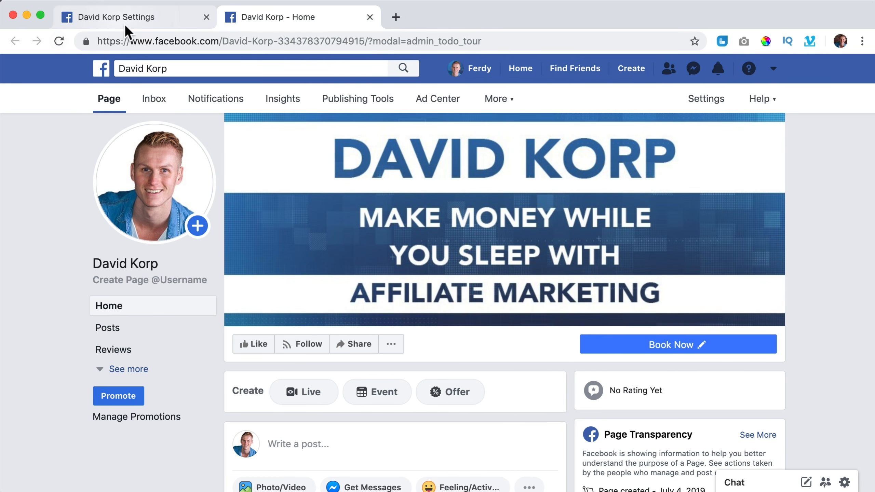
left_click(140, 21)
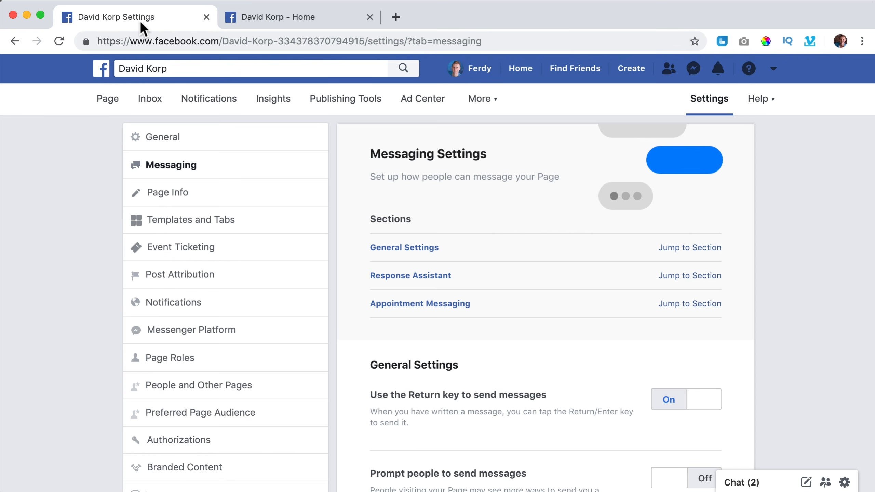
left_click(192, 219)
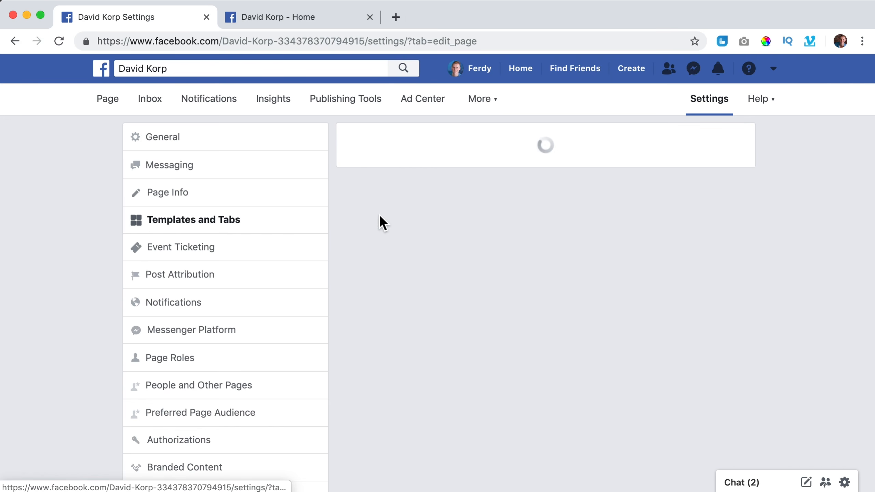
scroll(599, 244, "down", 10)
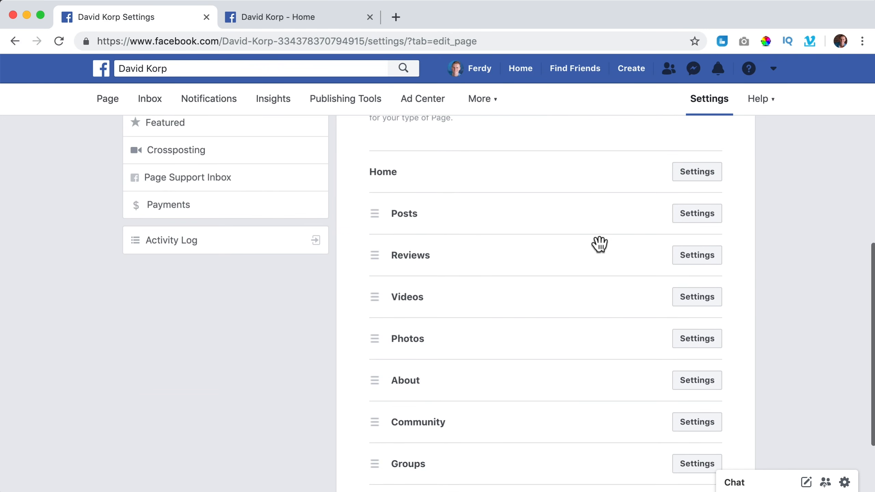
Compare the tab order with the Page's expanded section list, and move the Videos tab directly below Posts
left_click(263, 17)
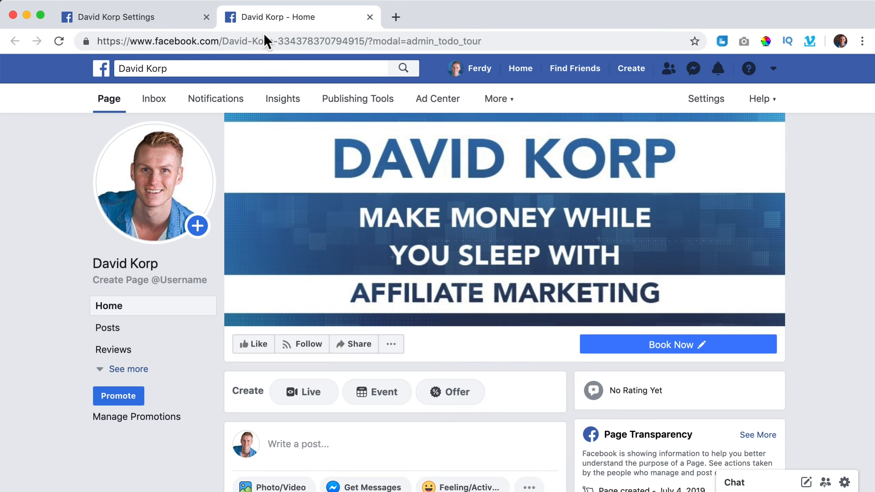
left_click(129, 374)
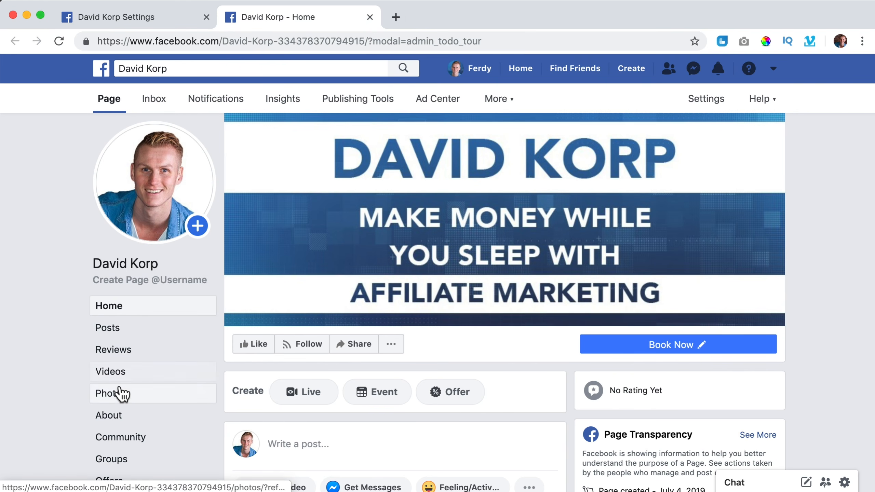
left_click(165, 19)
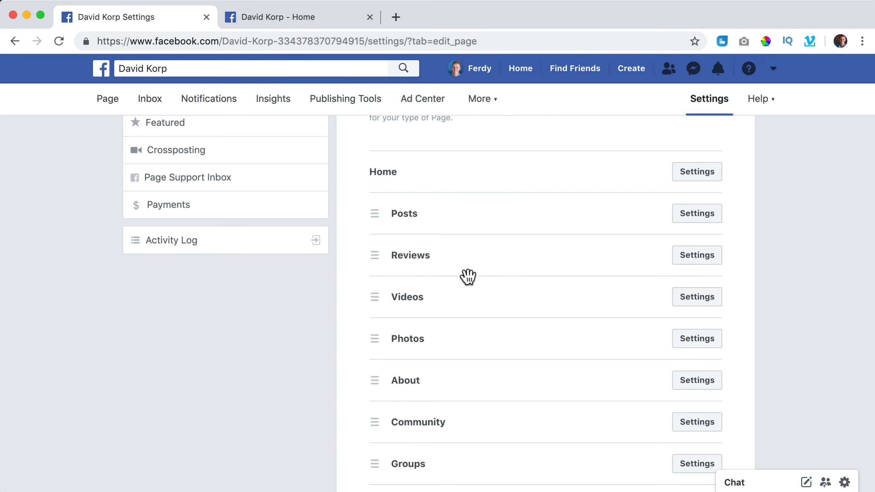
left_click_drag(379, 301, 375, 212)
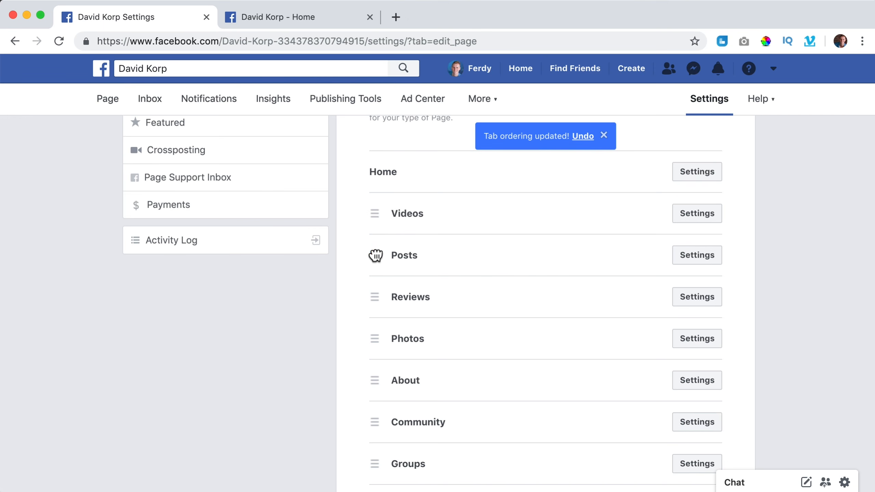
left_click_drag(376, 255, 370, 206)
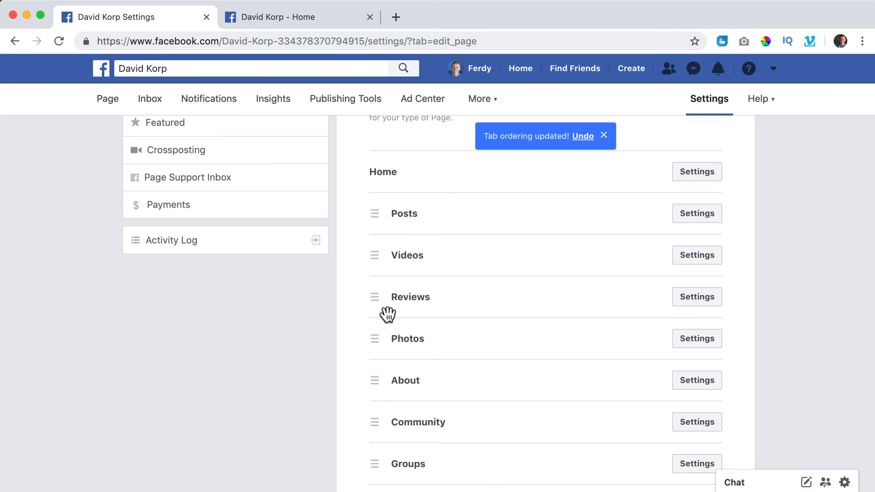
Move the About tab directly below Posts in the tab order, and look over the current template
scroll(377, 347, "down", 2)
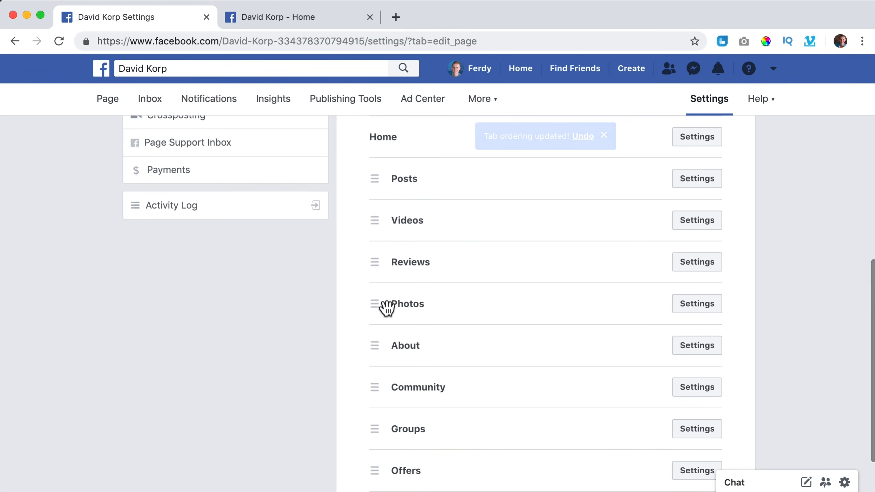
scroll(379, 305, "down", 2)
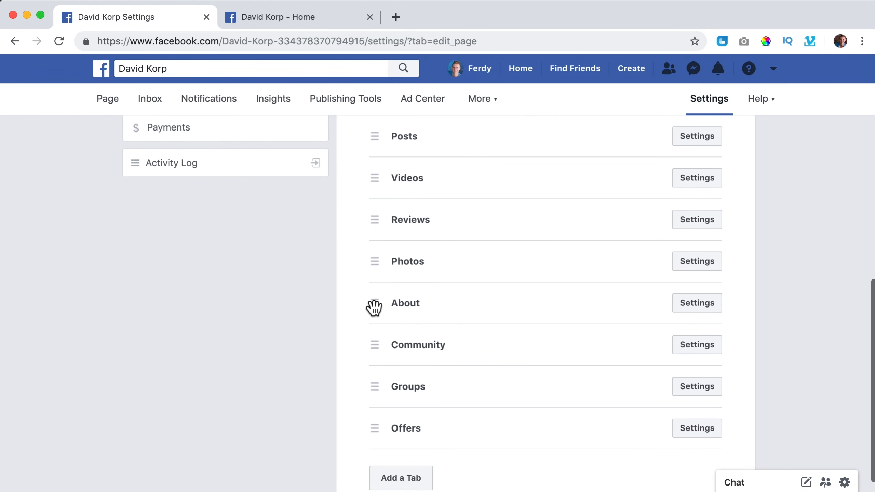
scroll(379, 306, "up", 2)
left_click_drag(378, 343, 373, 221)
scroll(384, 293, "down", 3)
scroll(383, 295, "up", 8)
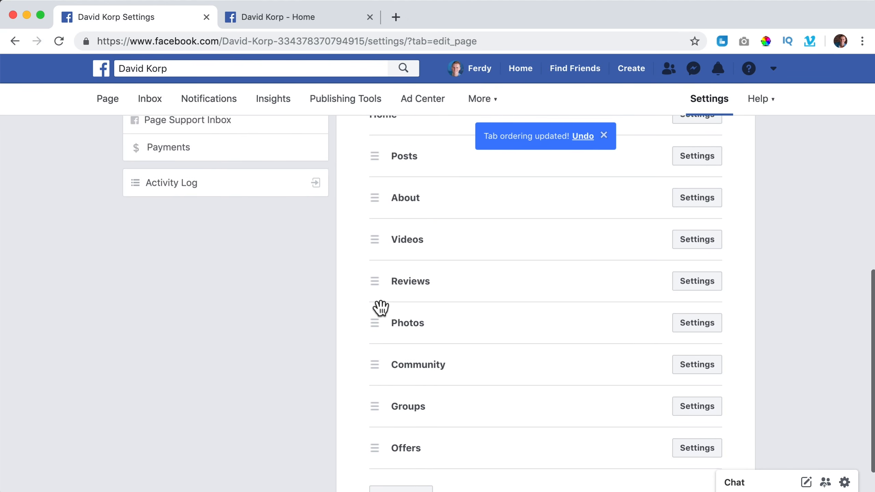
scroll(443, 295, "up", 8)
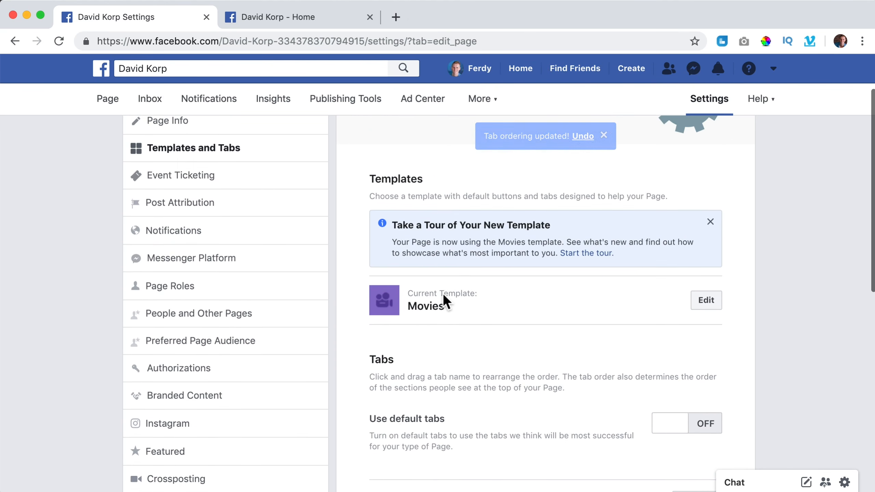
scroll(288, 207, "down", 4)
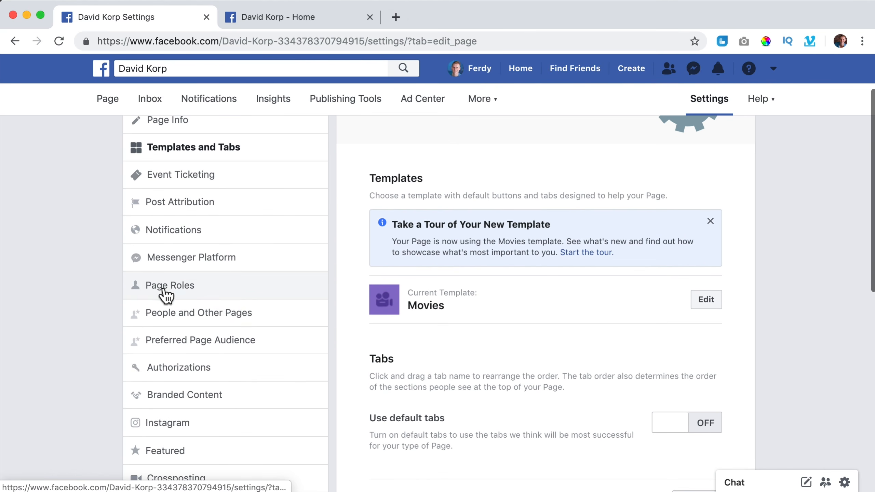
Examine the Page Roles settings, including the role choices for a new member and the existing Page roles
left_click(167, 284)
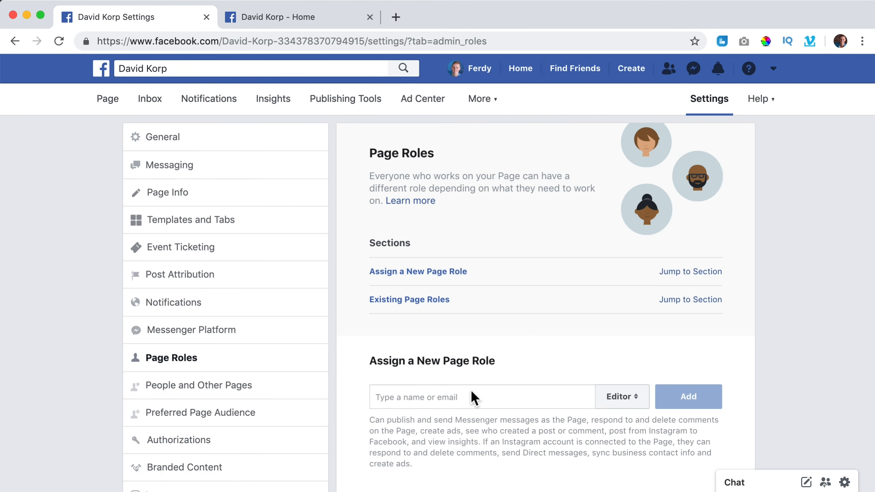
left_click(435, 397)
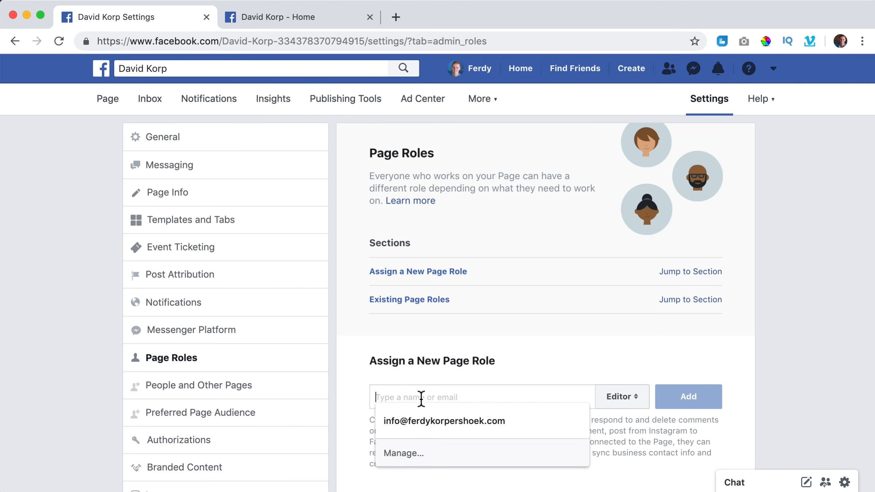
scroll(420, 398, "down", 3)
left_click(609, 278)
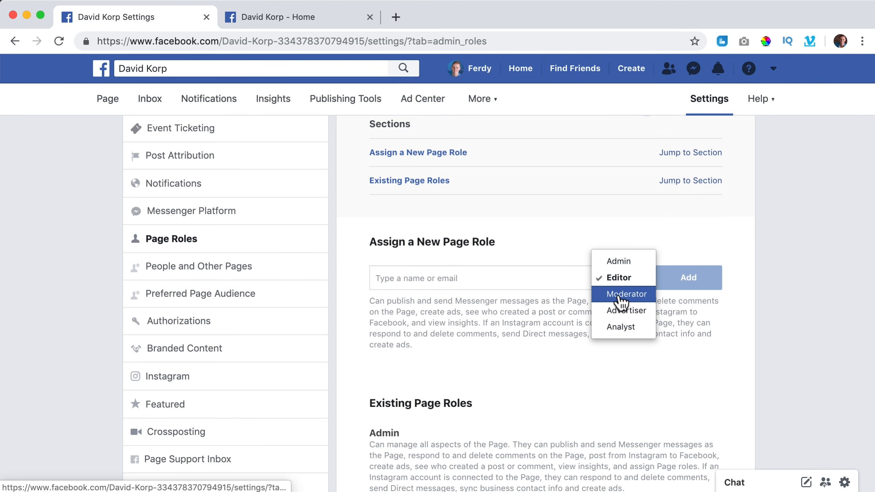
left_click(495, 373)
scroll(494, 369, "down", 3)
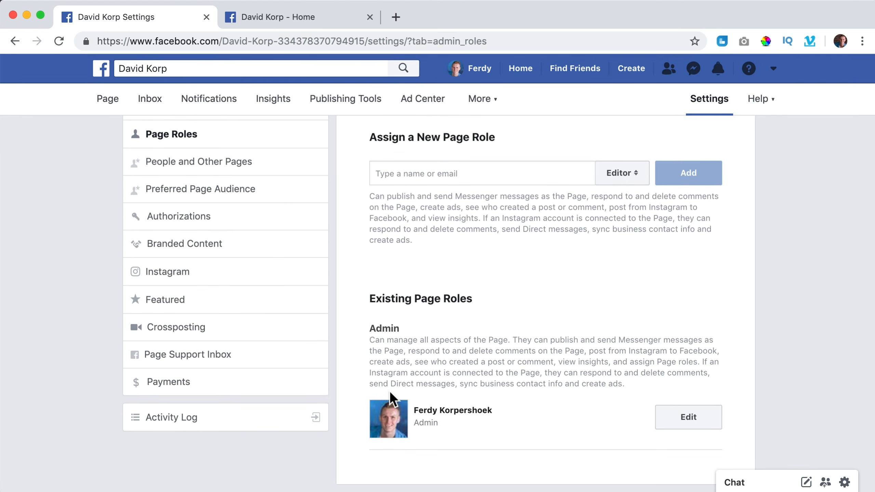
scroll(577, 330, "up", 6)
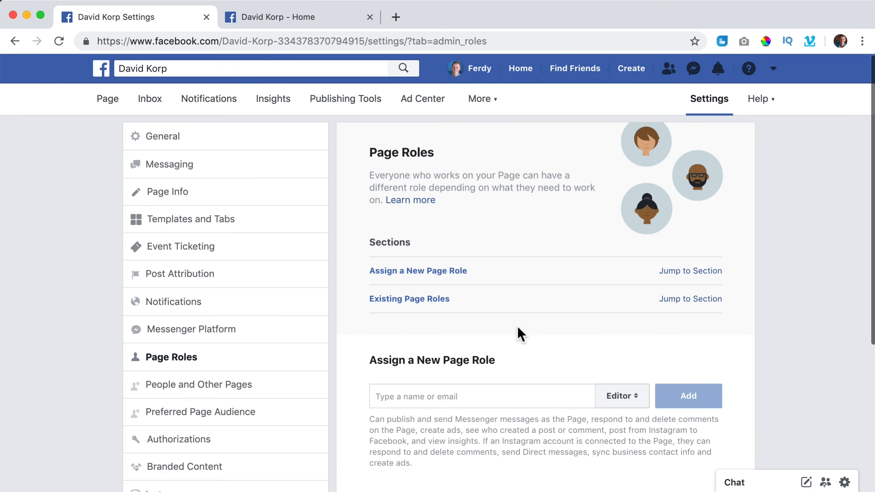
Return to the Page's Home in a single browser tab and look over its post area and existing posts
left_click(110, 100)
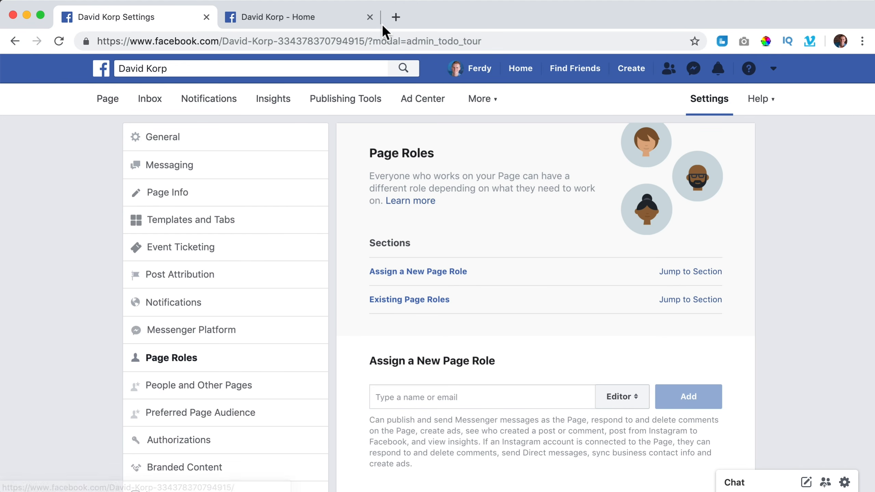
scroll(401, 159, "down", 3)
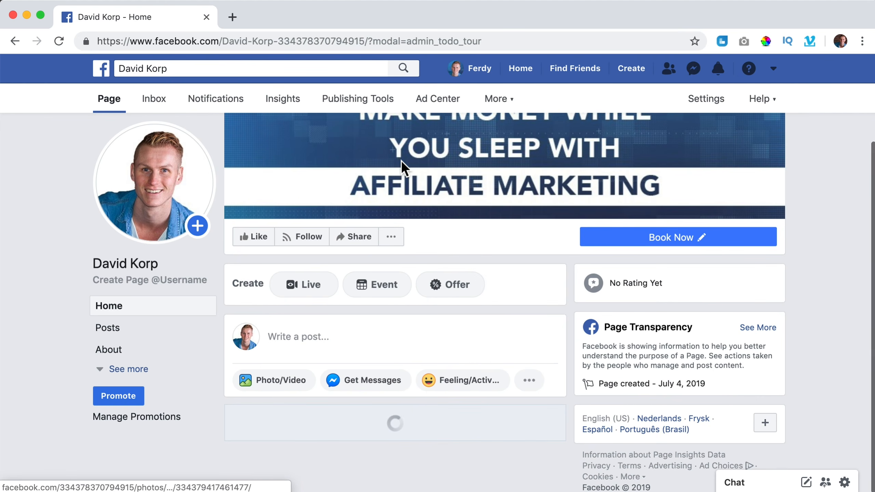
scroll(312, 335, "down", 5)
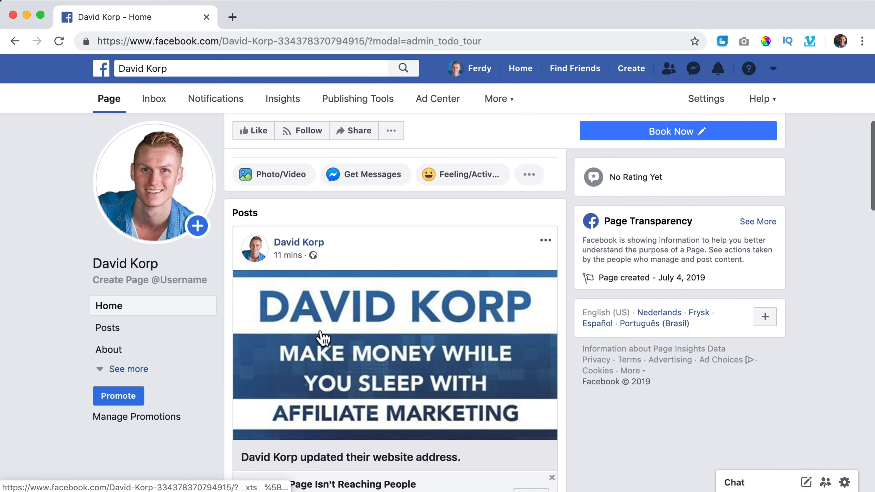
scroll(319, 328, "up", 4)
scroll(318, 328, "up", 1)
Open the YouTube channel's video "How I made $ 3000 in 10 hours with Affiliate Marketing" in a new tab, copy its link and close the tab
left_click(231, 21)
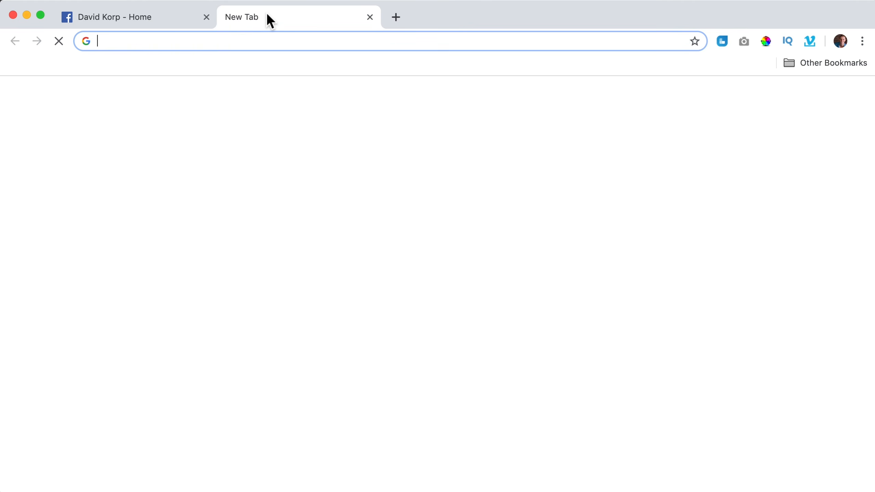
type("yout")
key("Return")
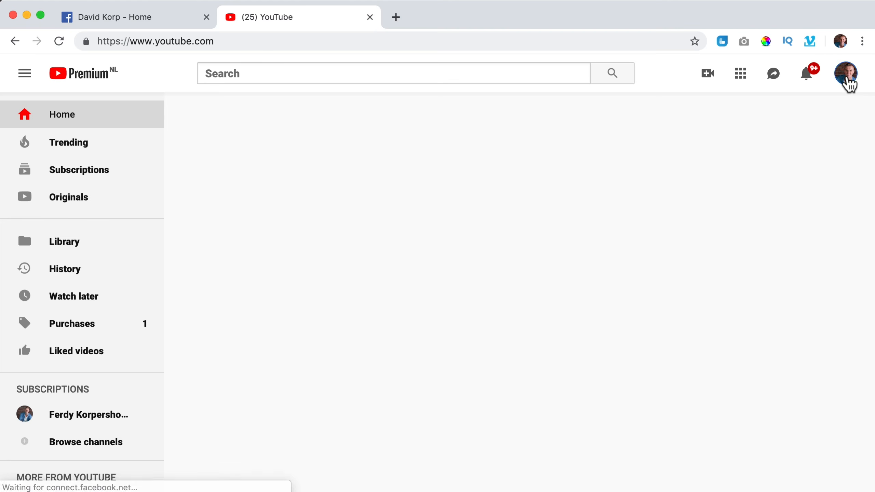
left_click(846, 82)
left_click(652, 154)
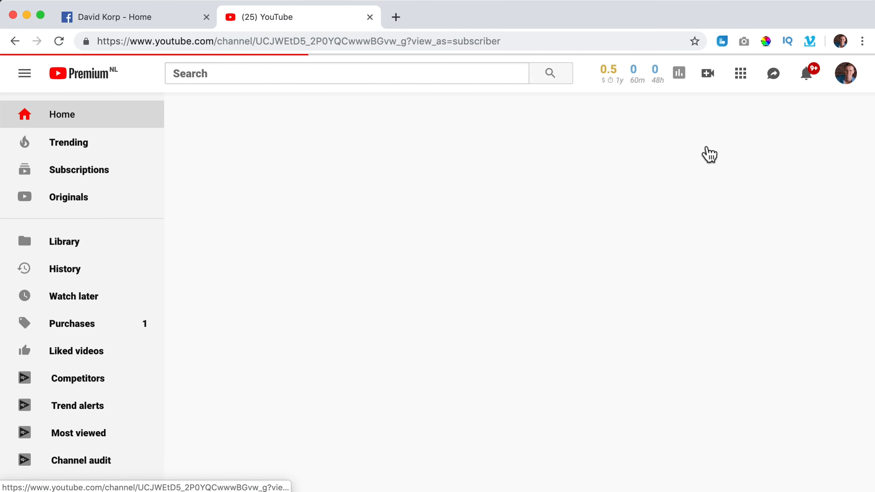
scroll(504, 224, "down", 5)
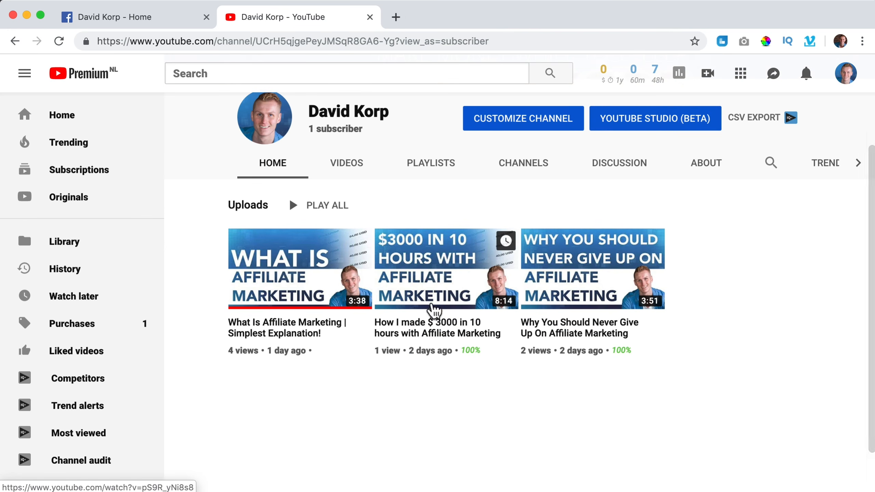
left_click(430, 331)
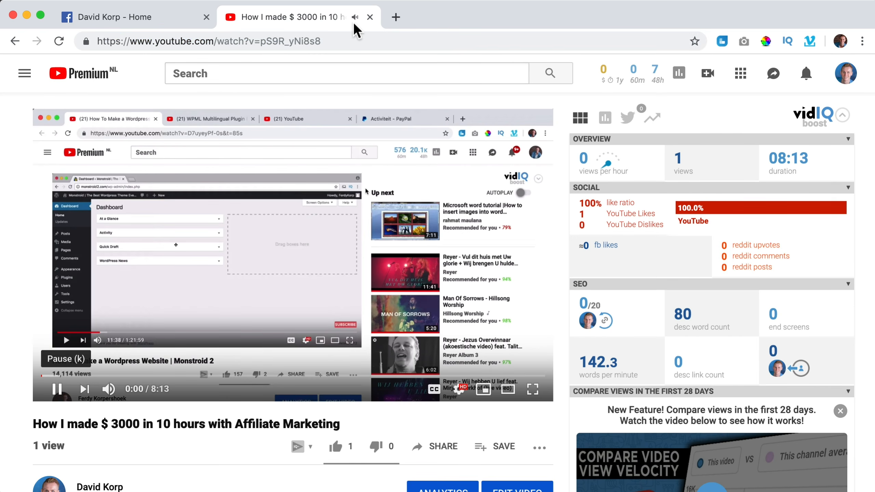
left_click(370, 17)
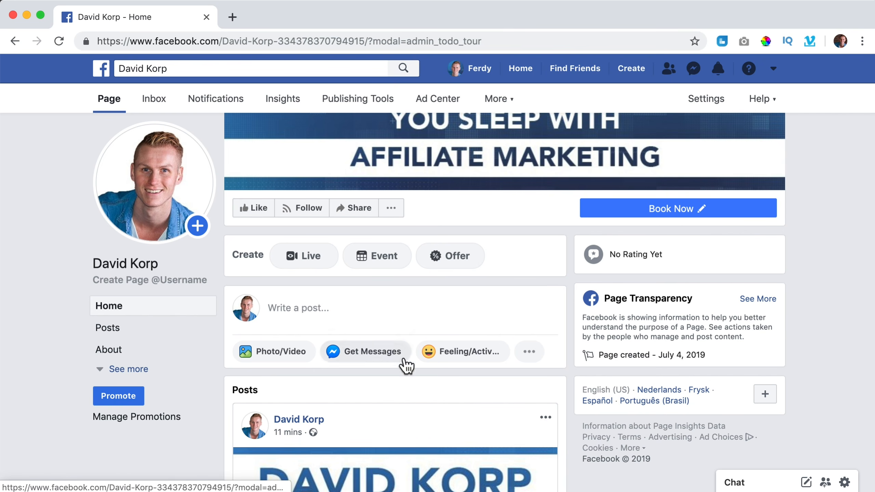
left_click(349, 312)
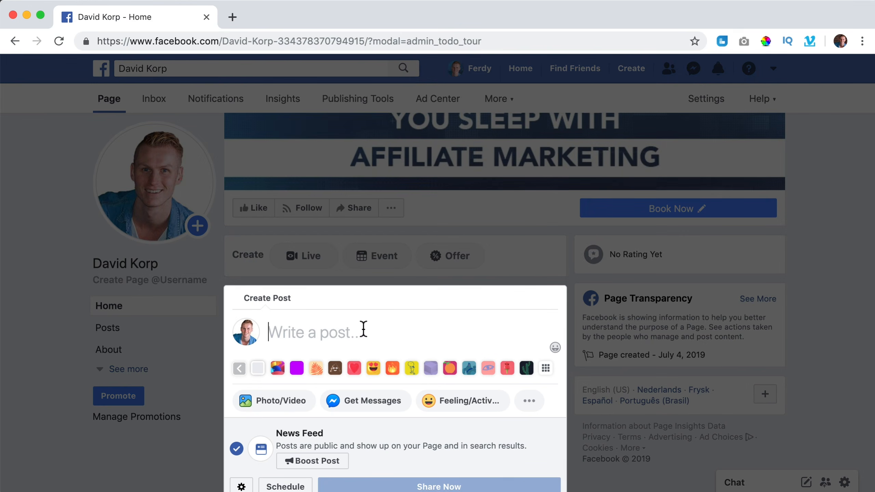
type("https://www.youtube.com/watch?v=pS9R_yNi8s8")
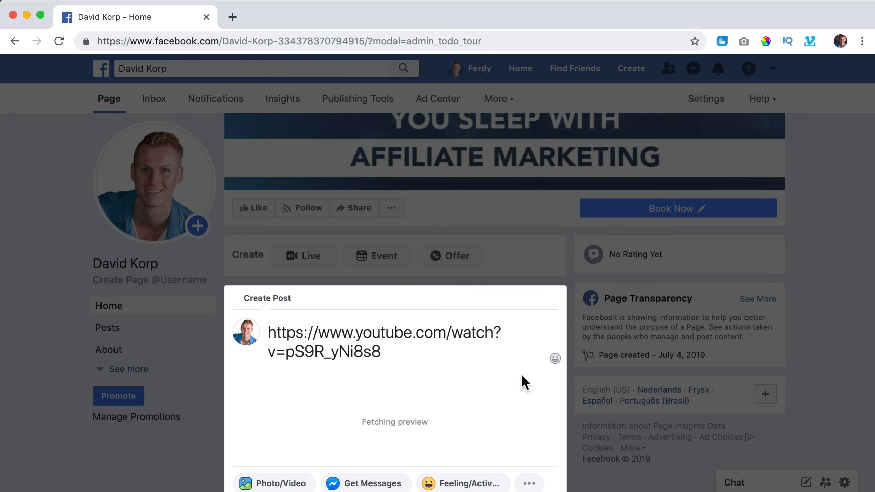
scroll(470, 347, "down", 3)
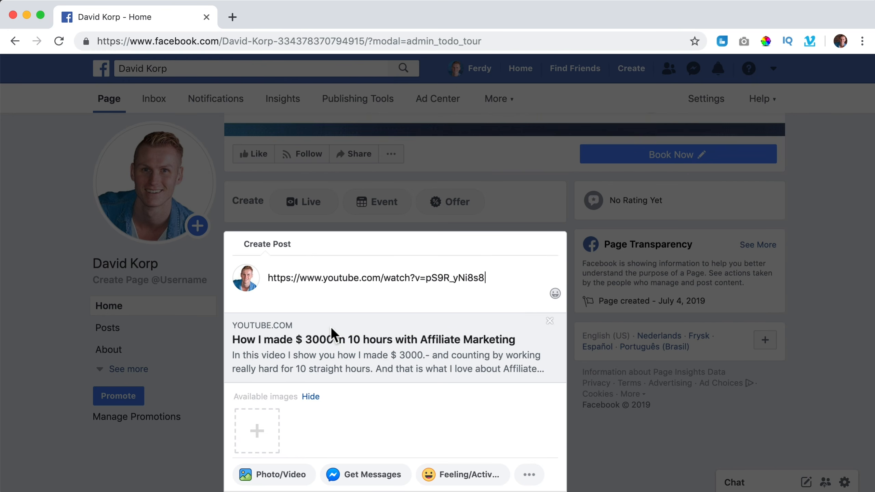
Copy the video link from the post text and replace it with "In this", keeping the link preview
triple_click(345, 277)
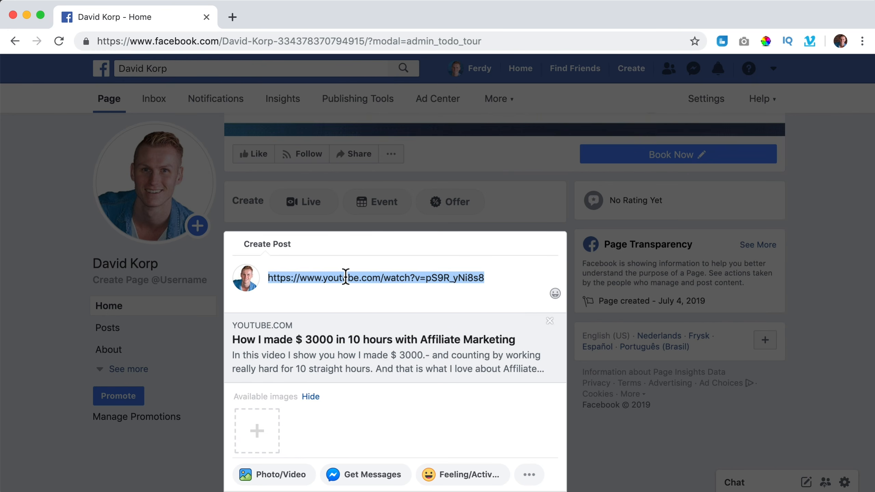
left_click_drag(509, 277, 275, 267)
key("ctrl+c")
type("In this")
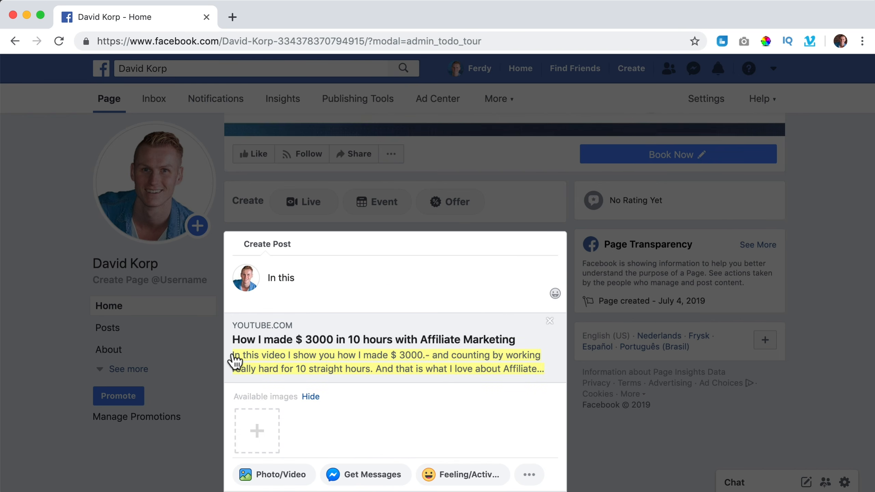
Open the copied YouTube video link in a new browser tab
left_click(233, 17)
key("ctrl+v")
key("Return")
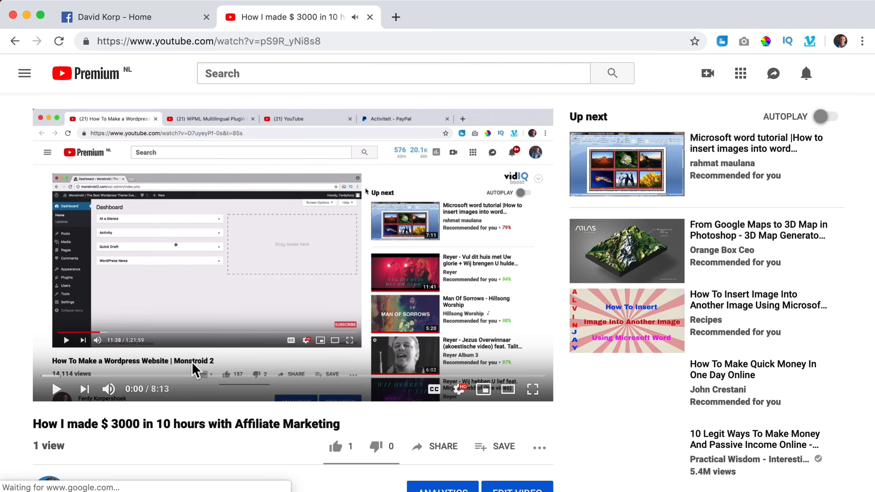
Expand the YouTube video's description and copy its full text, from "In this video I show you" through "win win."
scroll(193, 369, "down", 8)
left_click(113, 281)
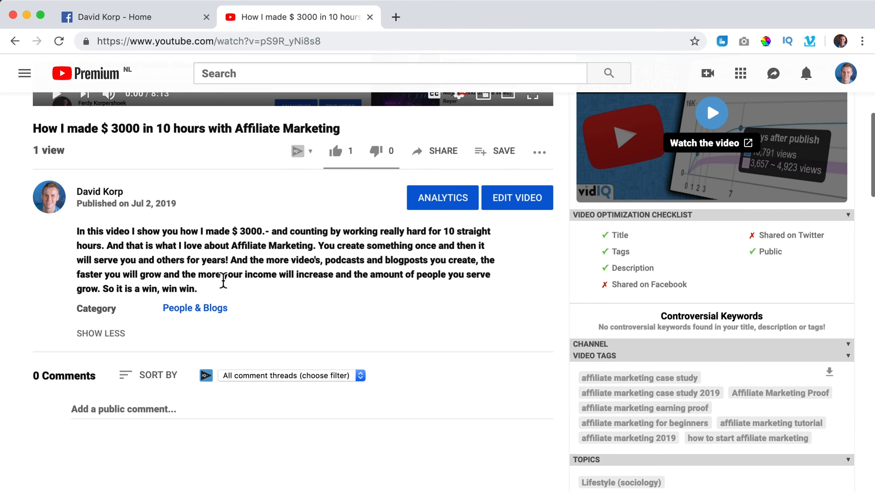
left_click_drag(223, 281, 74, 228)
key("super+c")
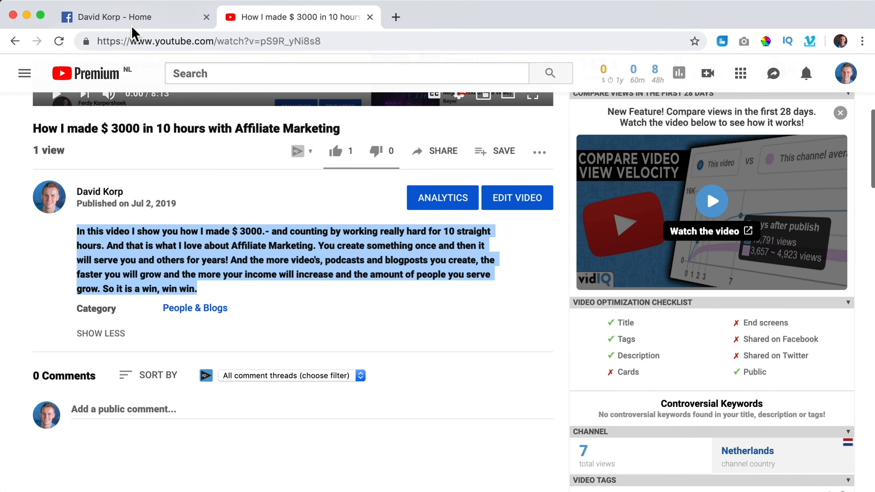
Paste the copied video description as the text of the open Facebook Page post and publish it
left_click(132, 24)
key("super+v")
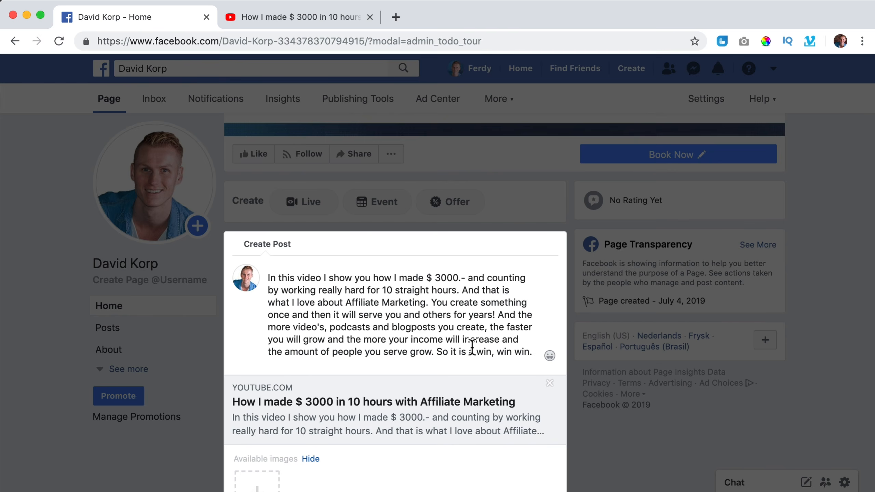
scroll(472, 346, "down", 6)
left_click(436, 389)
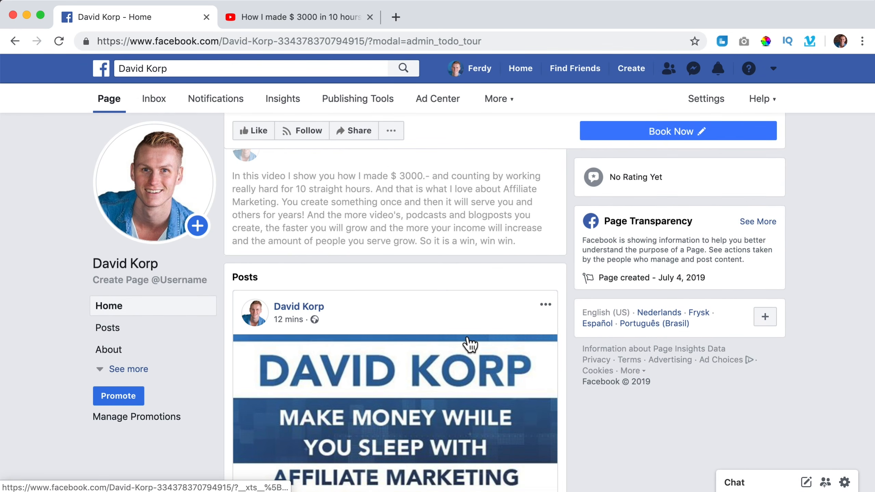
Review the published video post on the Page, including the identities available for interacting with it and its sharing option
scroll(470, 344, "up", 5)
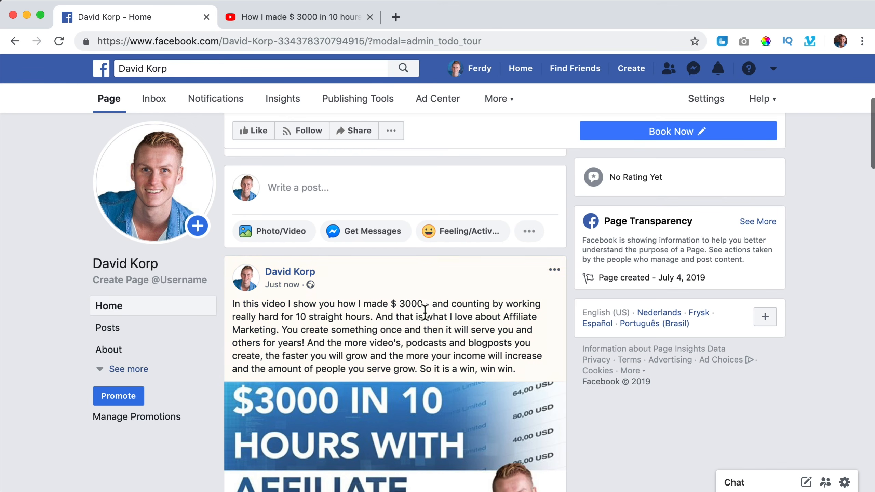
scroll(425, 312, "down", 8)
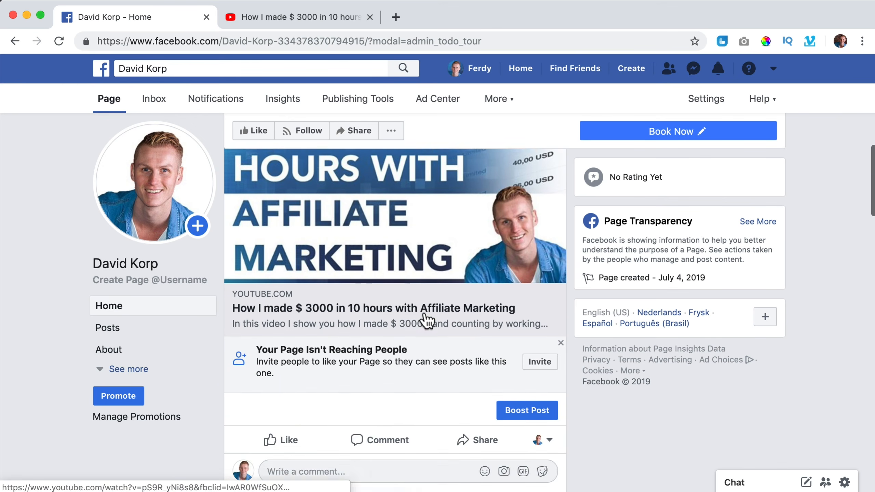
scroll(425, 312, "down", 3)
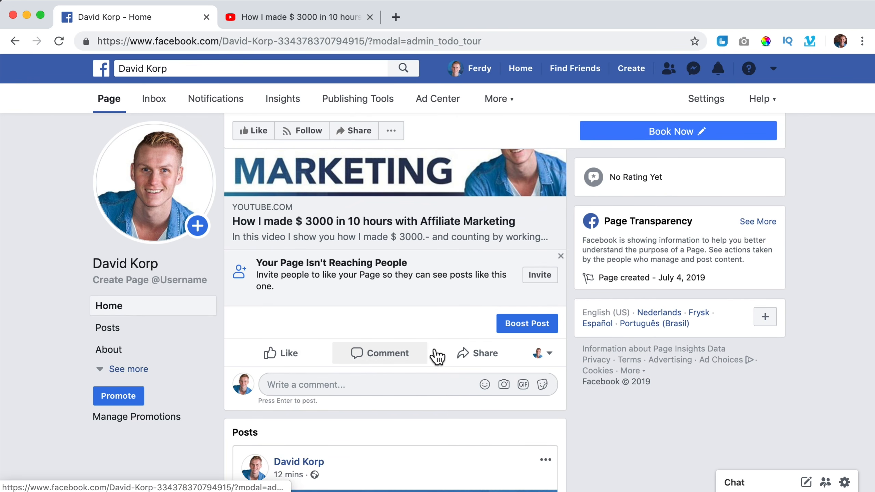
left_click(552, 357)
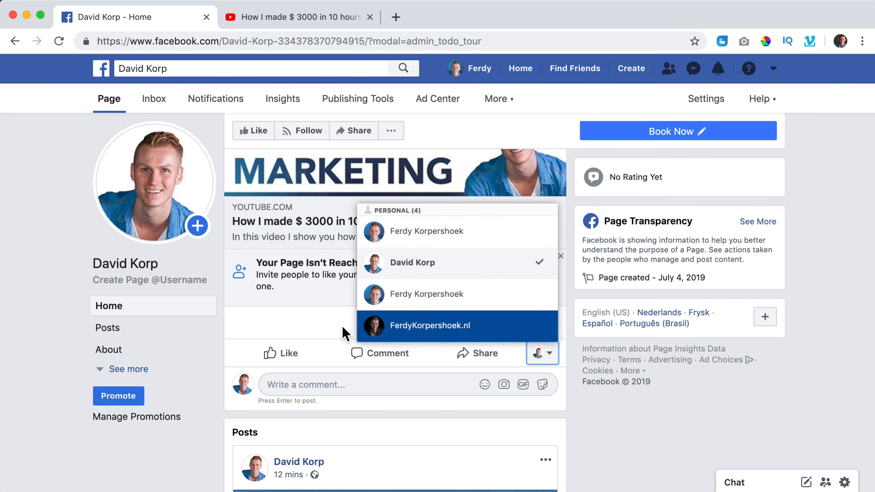
left_click(573, 395)
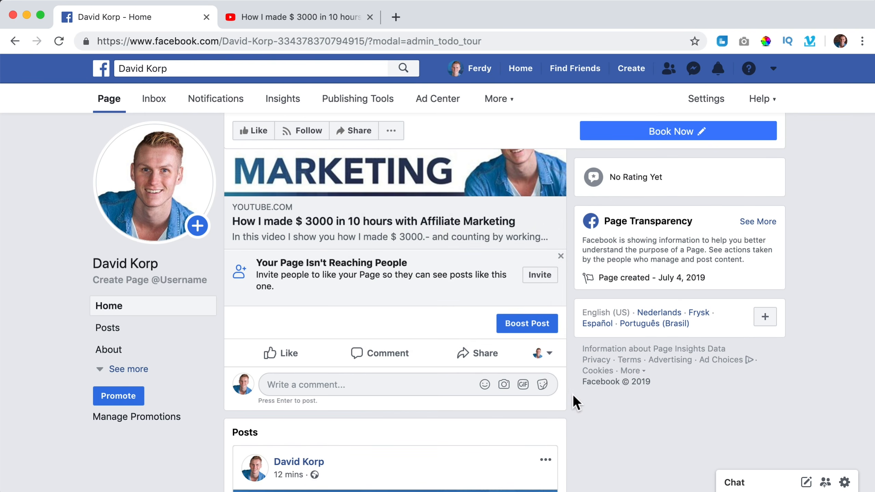
left_click(544, 355)
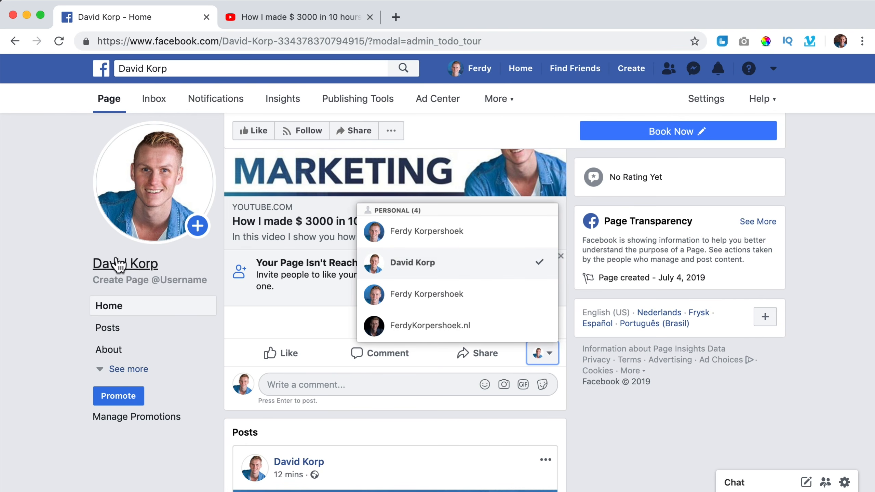
left_click(568, 384)
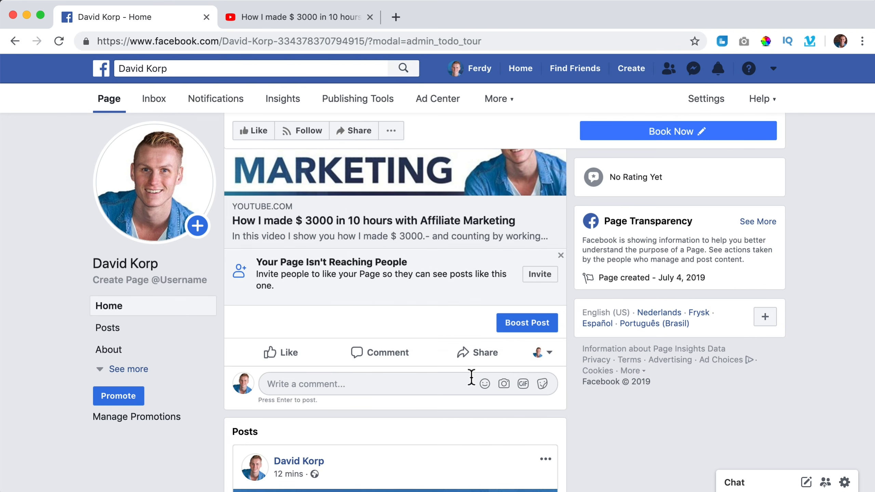
scroll(471, 377, "down", 6)
scroll(472, 377, "up", 10)
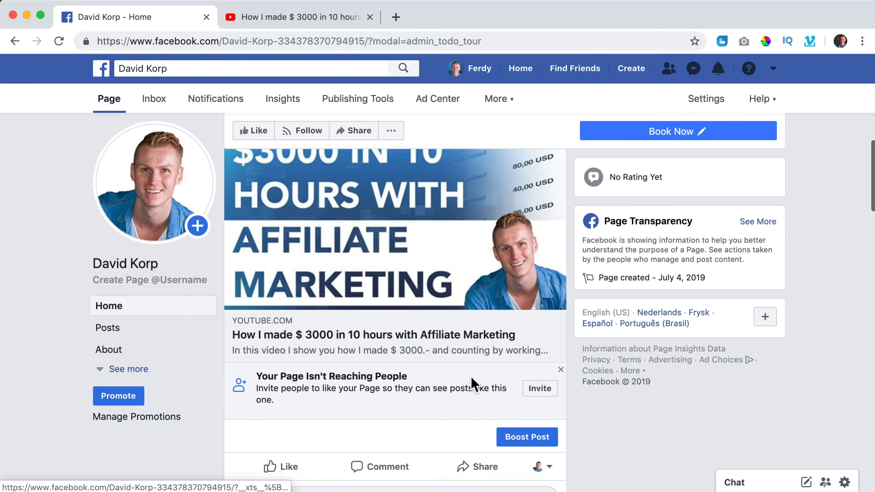
scroll(470, 376, "down", 6)
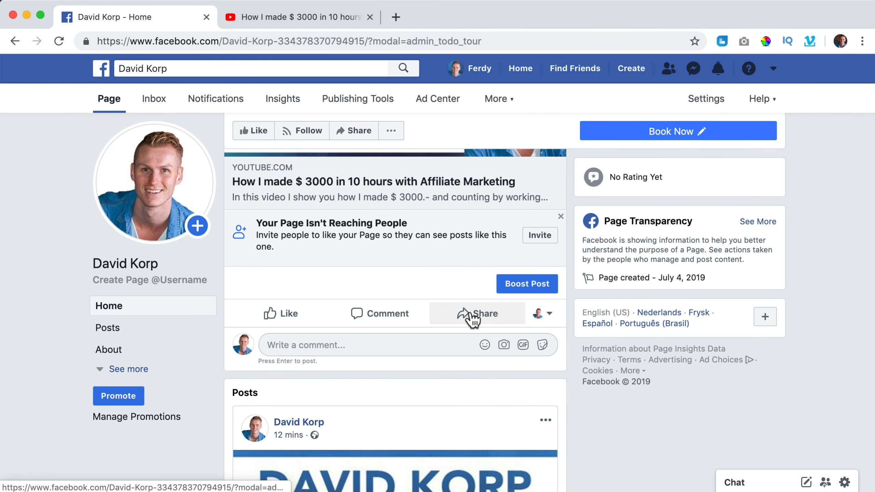
left_click(474, 318)
left_click(600, 382)
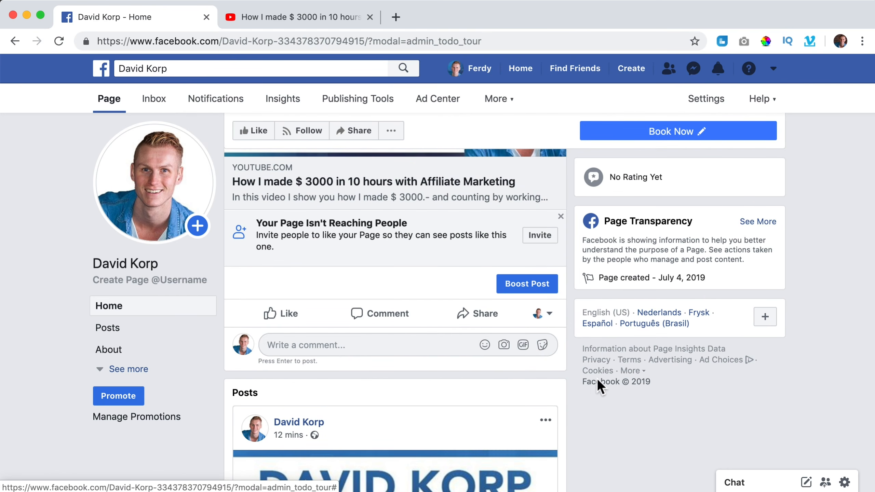
Switch the identity used for interacting with the post to the personal profile and share the post immediately as Public
left_click(549, 316)
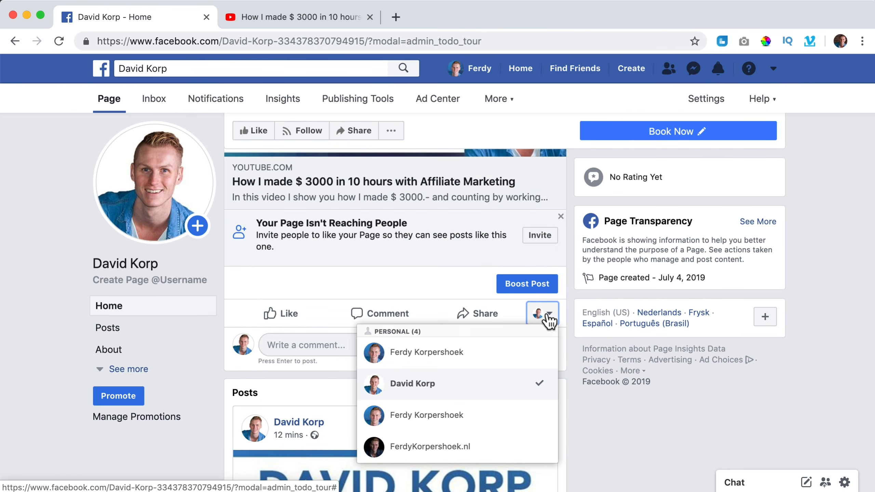
left_click(451, 352)
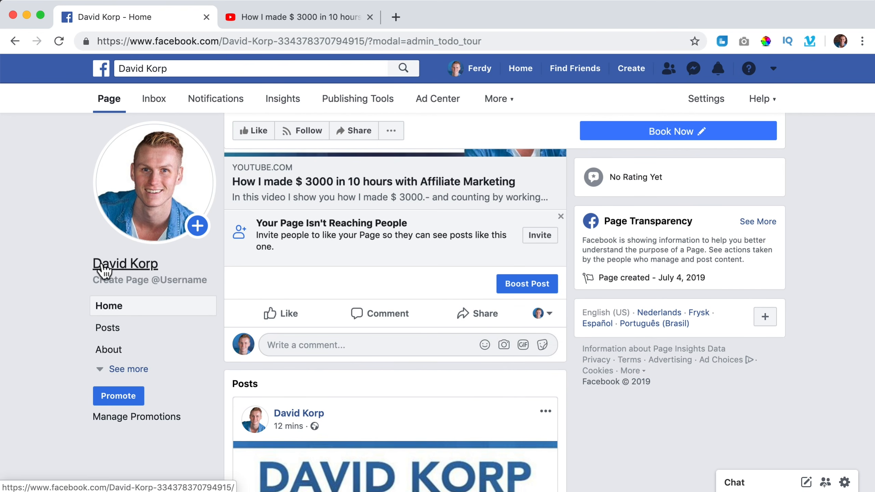
left_click(548, 315)
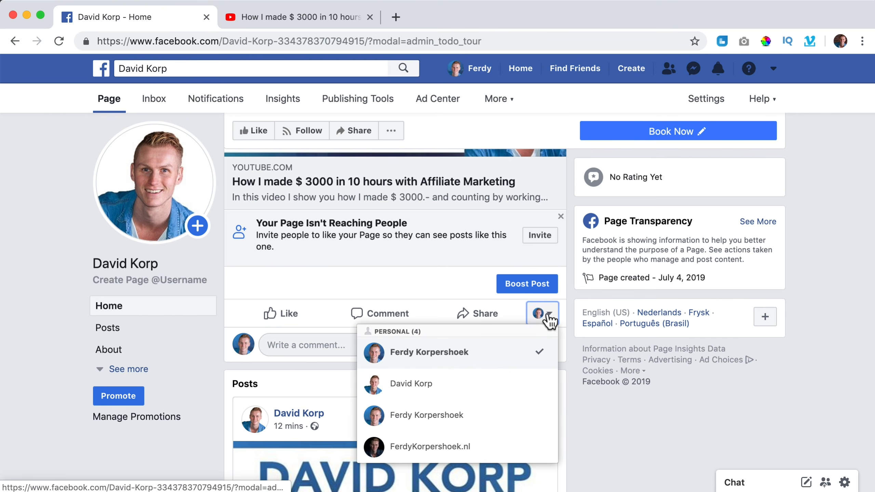
left_click(468, 286)
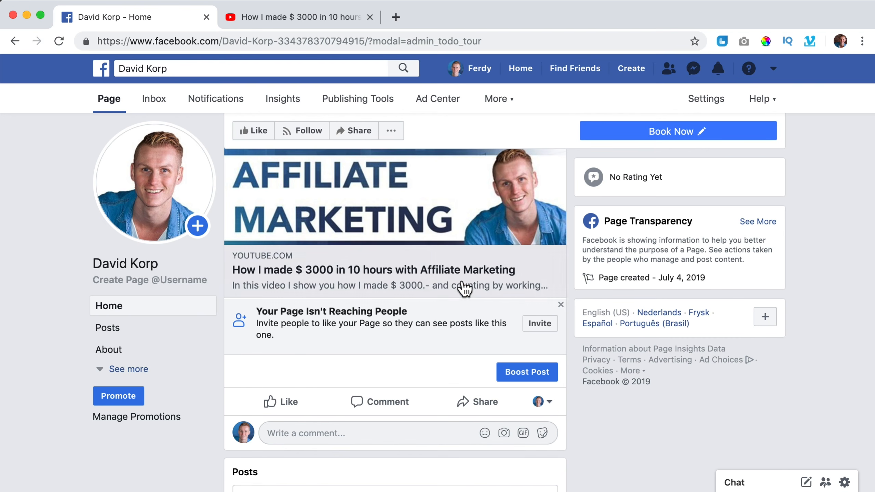
left_click(487, 403)
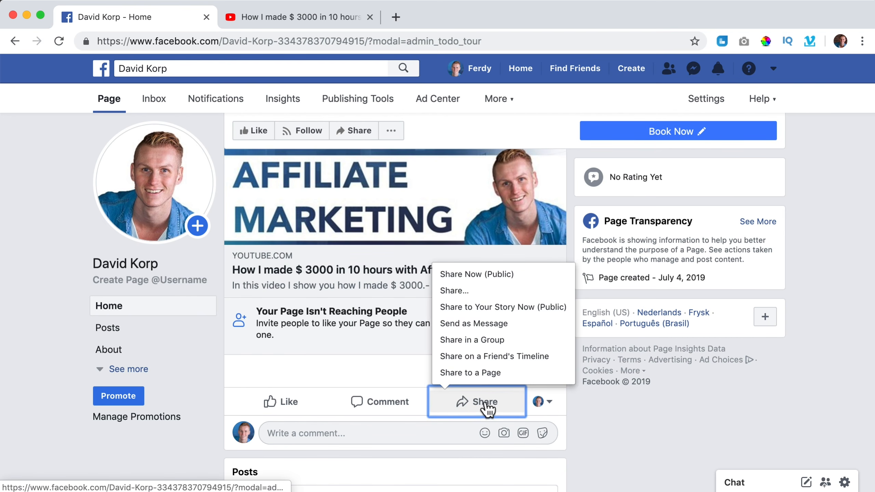
left_click(479, 276)
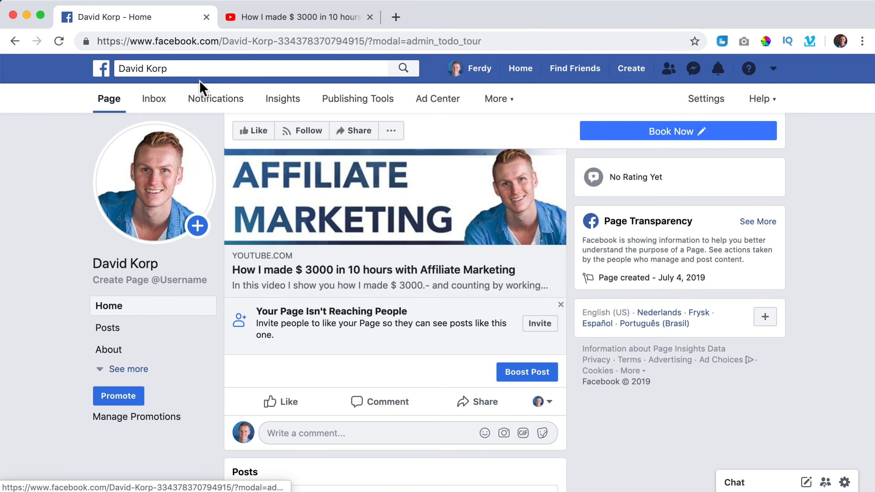
Open the personal profile in a new tab, check the shared video on its timeline and close the tab
left_click(484, 73, "super")
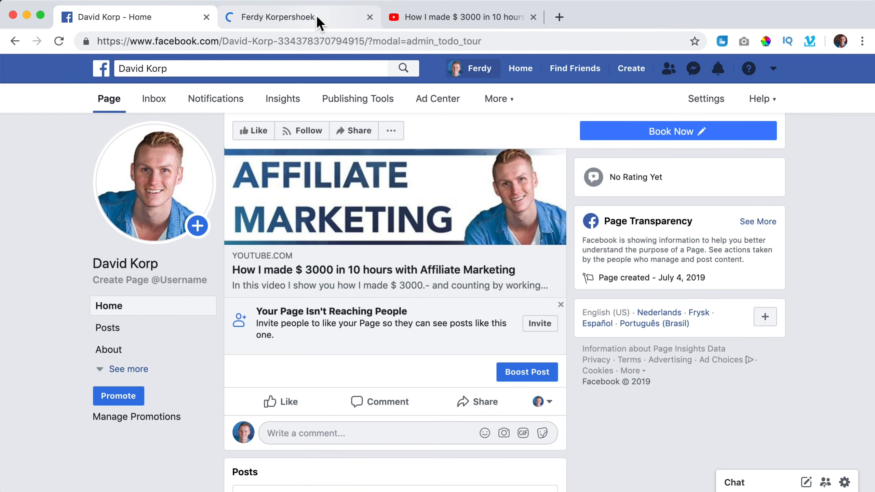
left_click(316, 15)
scroll(634, 313, "down", 10)
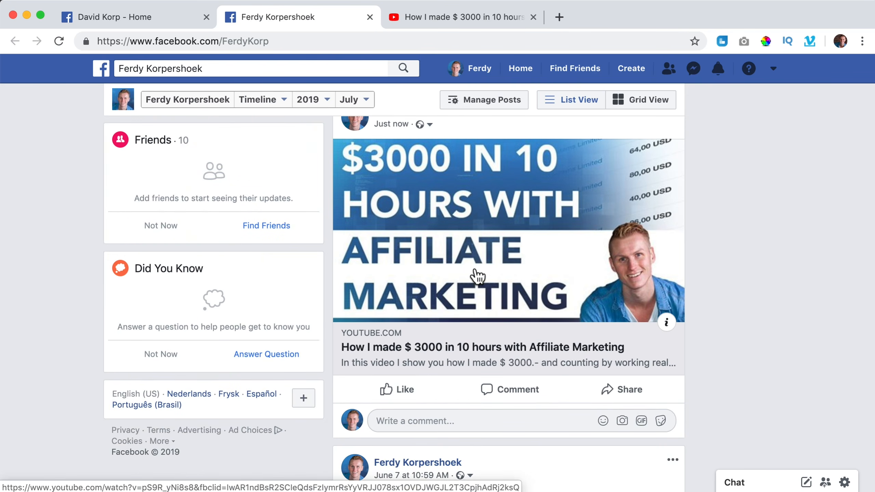
scroll(475, 274, "up", 10)
left_click(369, 17)
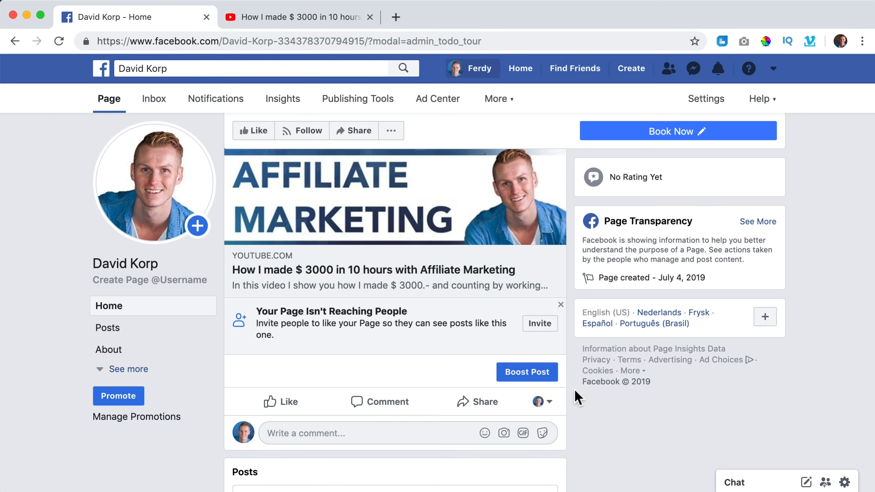
Start a customised share of the Page's video post to the personal timeline with the text "Look at this! Amazing!"
left_click(547, 403)
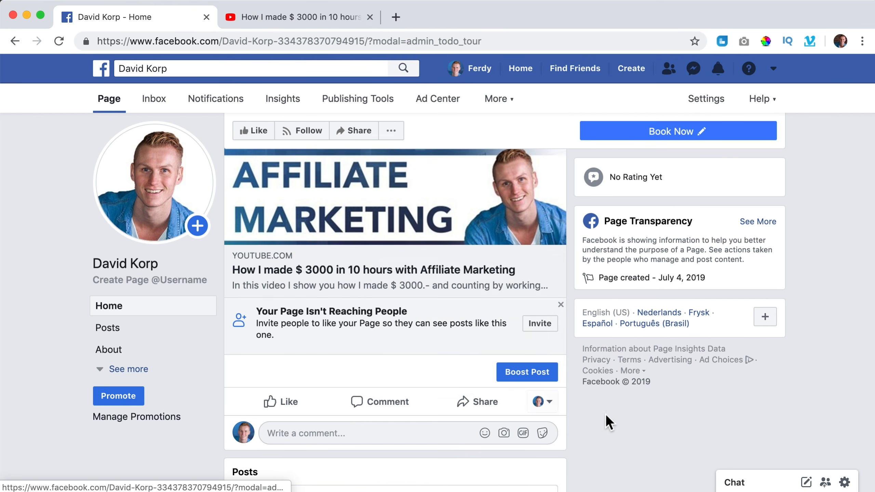
left_click(484, 407)
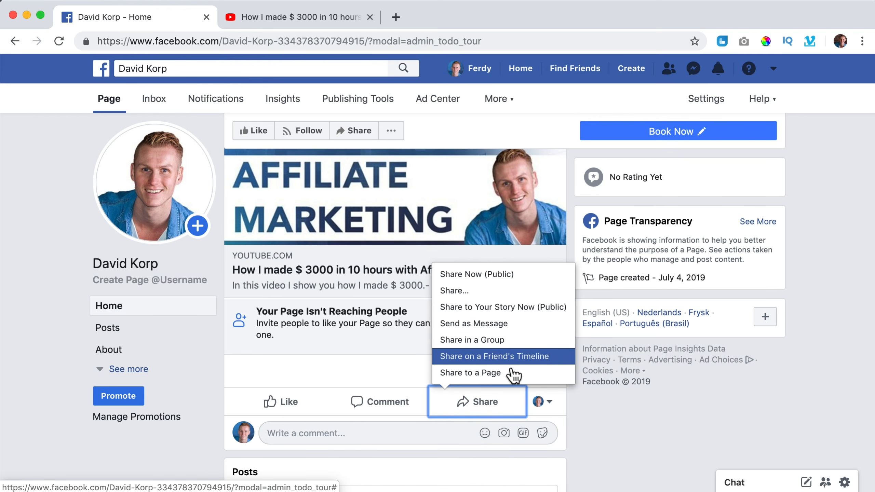
left_click(469, 296)
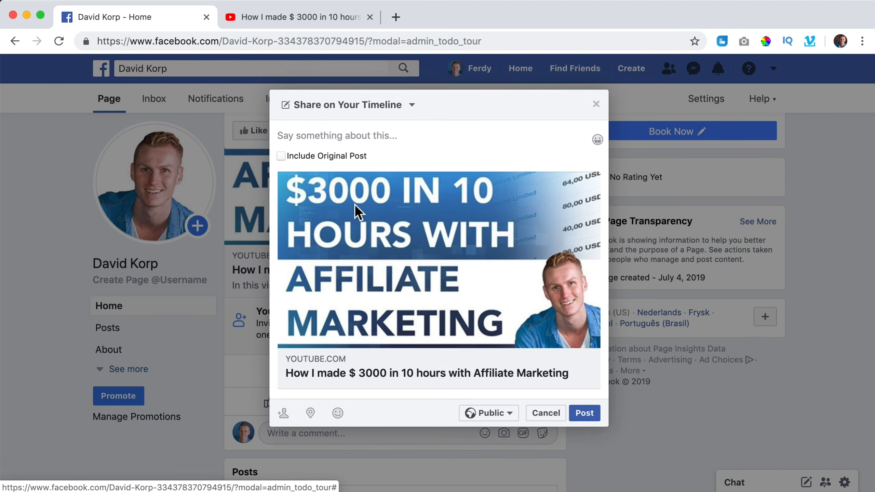
left_click(340, 135)
type("Look at this! Amazing!")
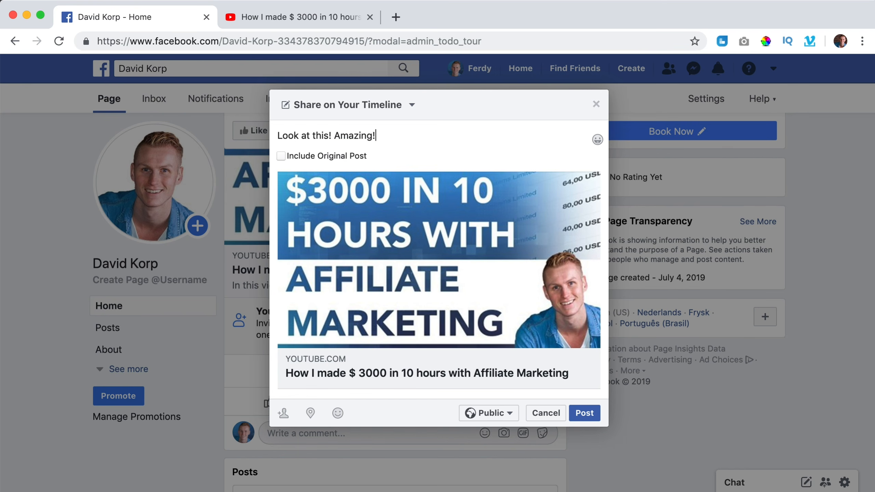
Include the original post in the share and publish it to the personal timeline as Public
left_click(280, 156)
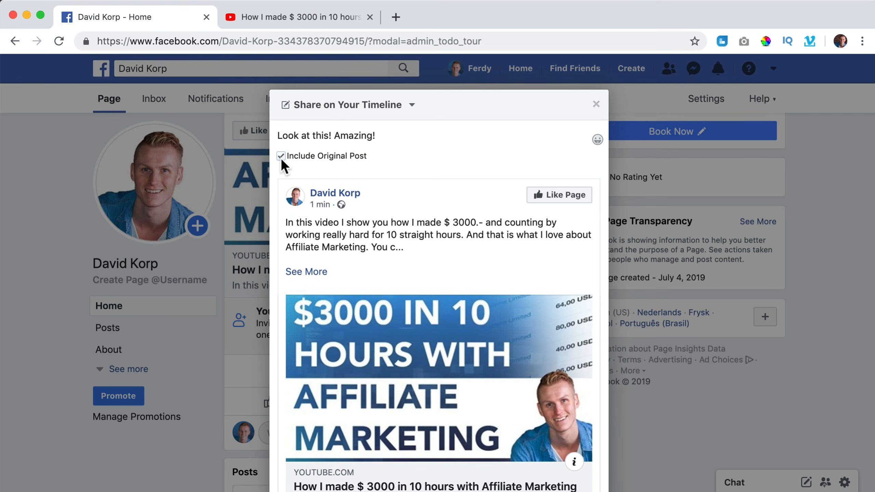
left_click(281, 156)
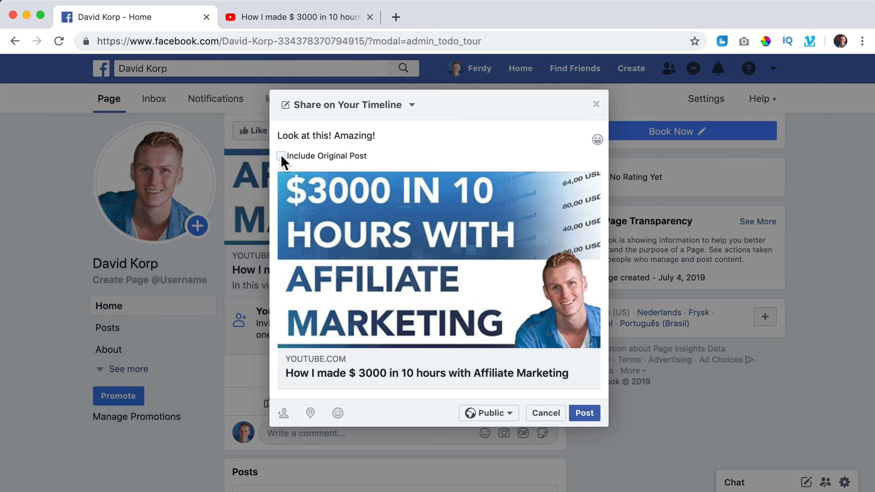
left_click(281, 156)
scroll(457, 240, "down", 5)
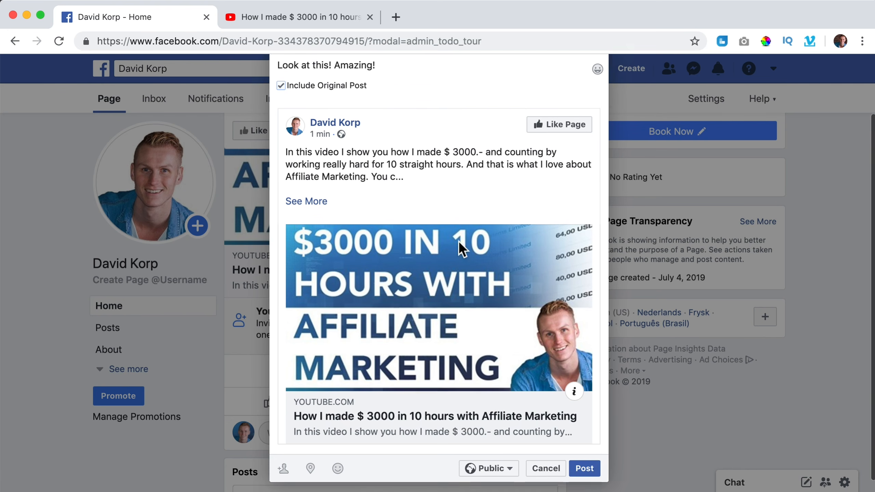
left_click(580, 453)
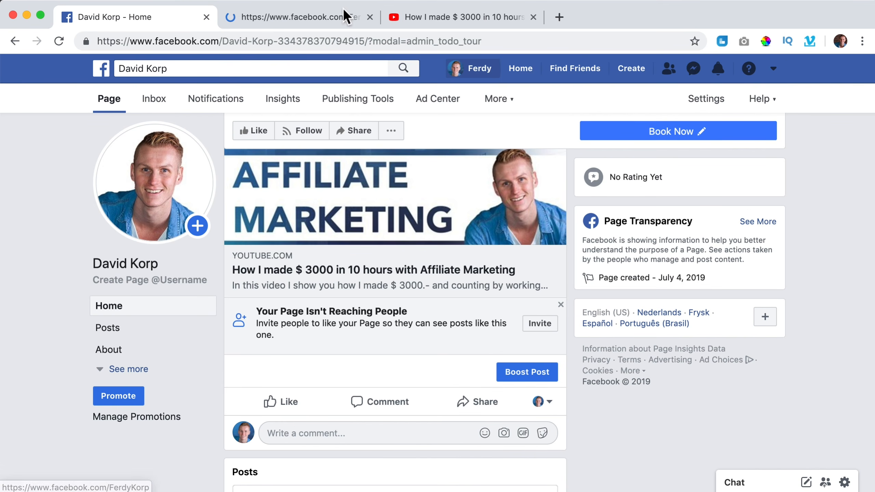
Compare the two shared posts on the personal profile's timeline, close that tab and return to the Page
left_click(341, 16)
scroll(538, 308, "down", 5)
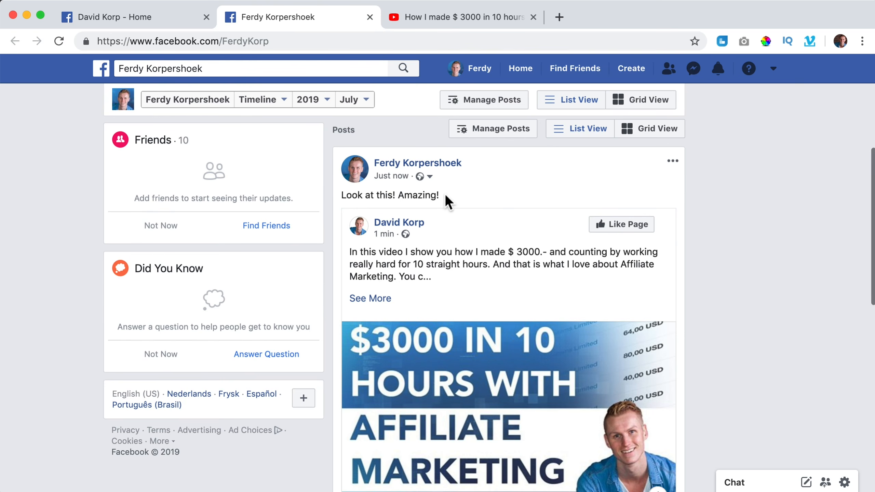
left_click_drag(445, 198, 344, 196)
scroll(410, 221, "down", 10)
scroll(466, 224, "down", 5)
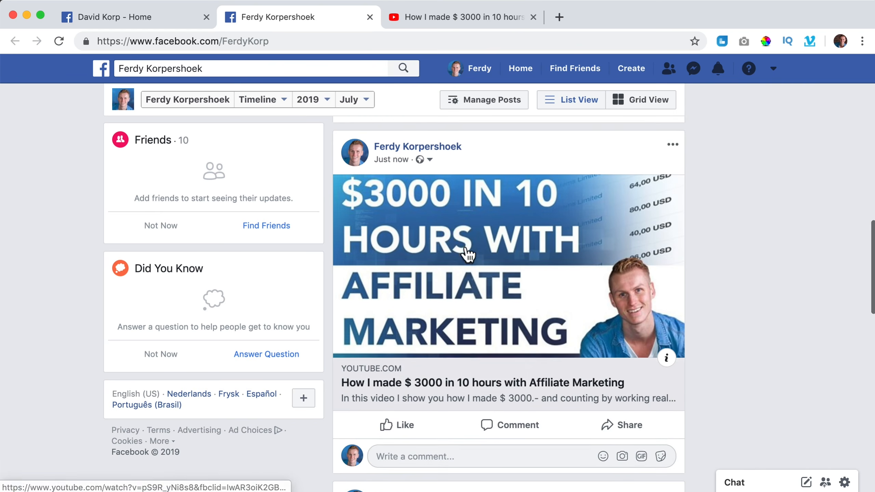
scroll(467, 224, "up", 20)
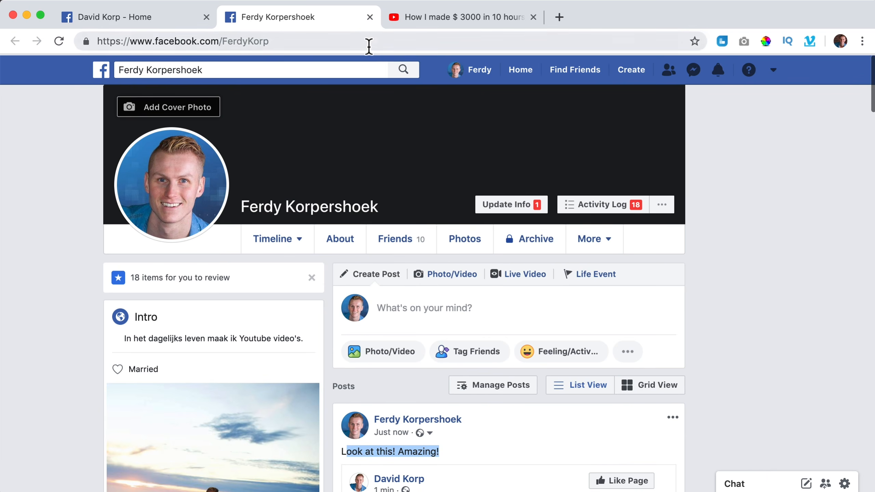
left_click(369, 17)
left_click(164, 23)
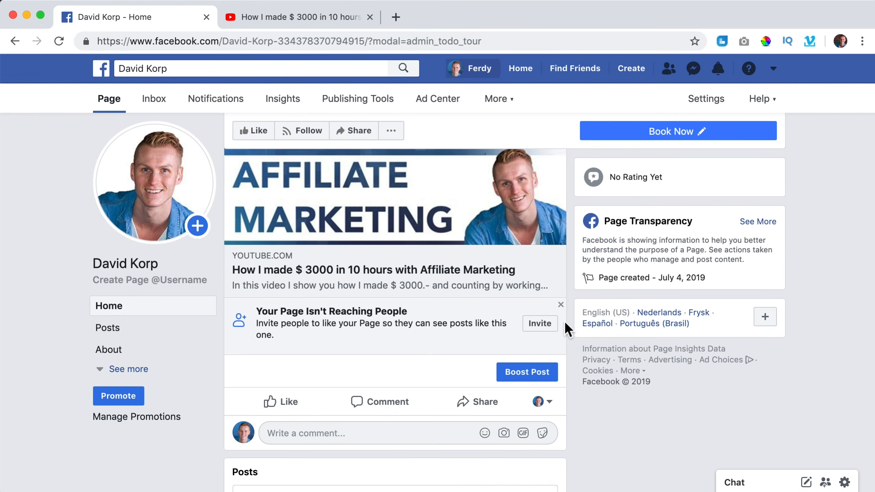
Switch the identity for reacting and commenting on the video post to the new Page and start a comment
left_click(548, 407)
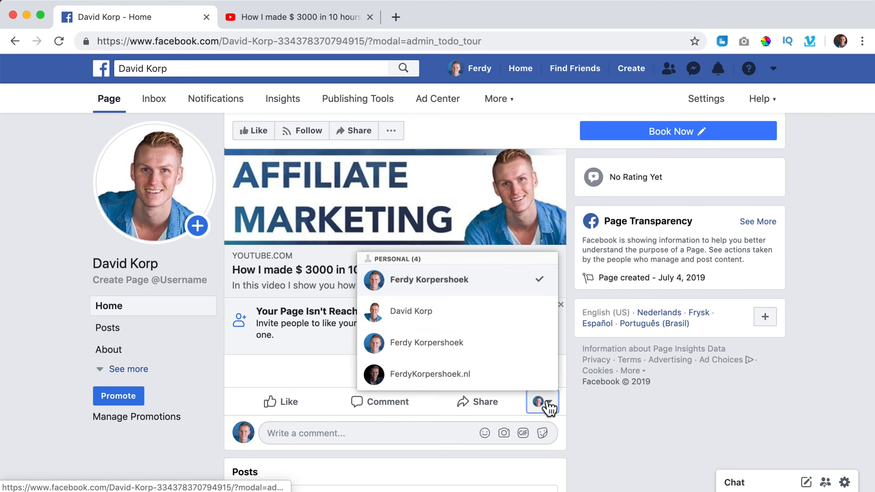
left_click(421, 310)
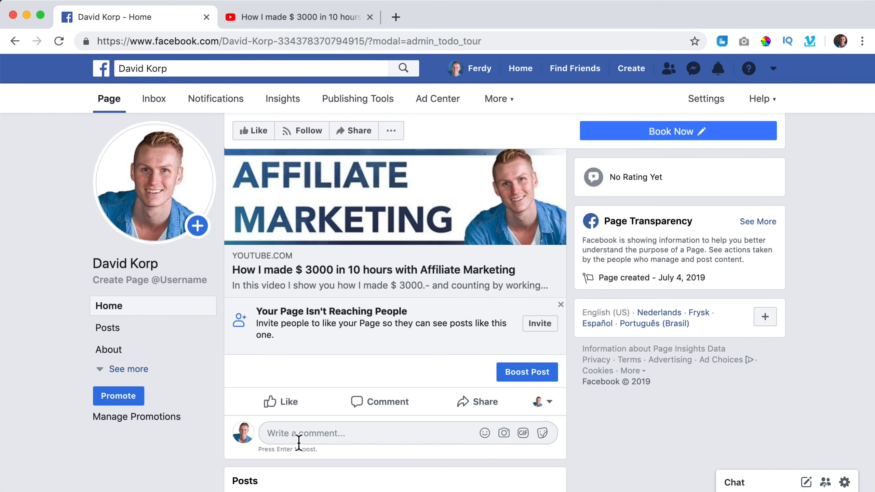
left_click(314, 433)
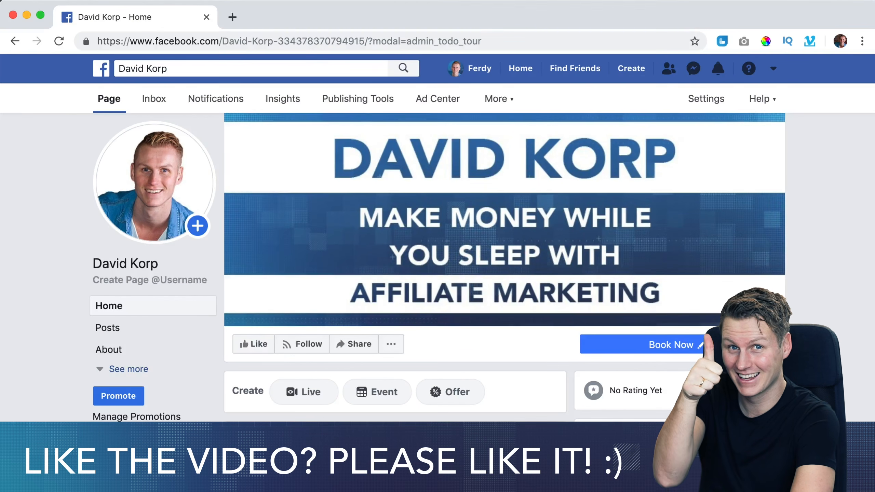
Open the personal profile and confirm the first seven pending friend requests
scroll(504, 261, "down", 2)
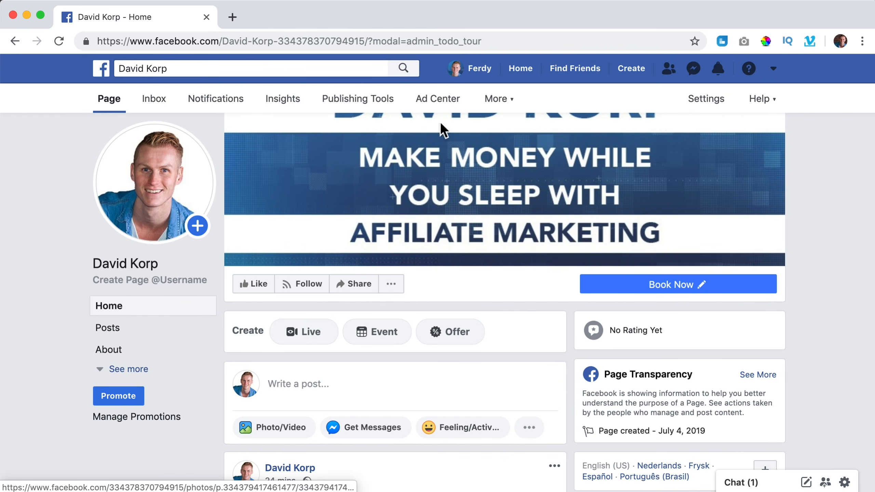
left_click(477, 74)
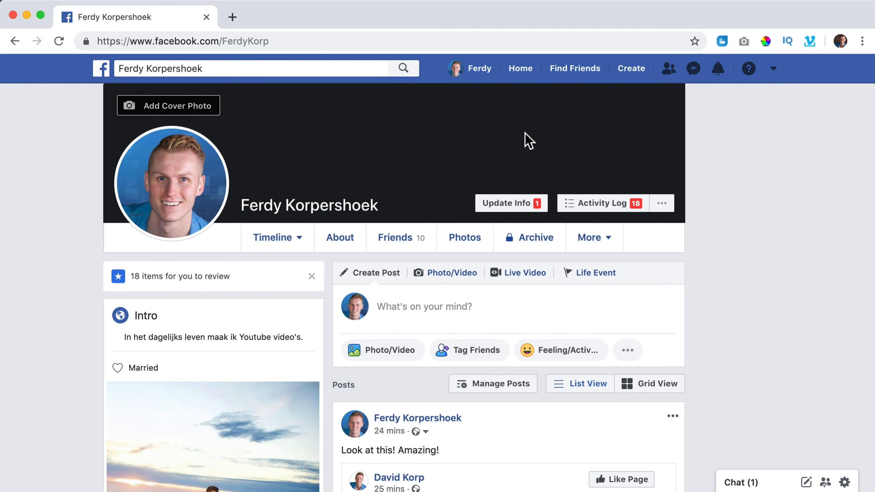
left_click(666, 73)
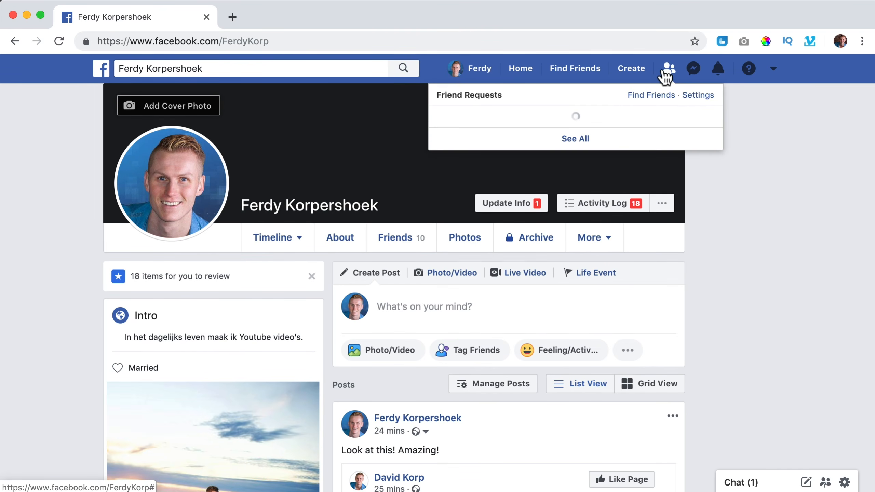
left_click(649, 125)
left_click(649, 167)
left_click(650, 208)
left_click(649, 250)
left_click(649, 291)
left_click(650, 333)
left_click(649, 374)
scroll(649, 360, "down", 3)
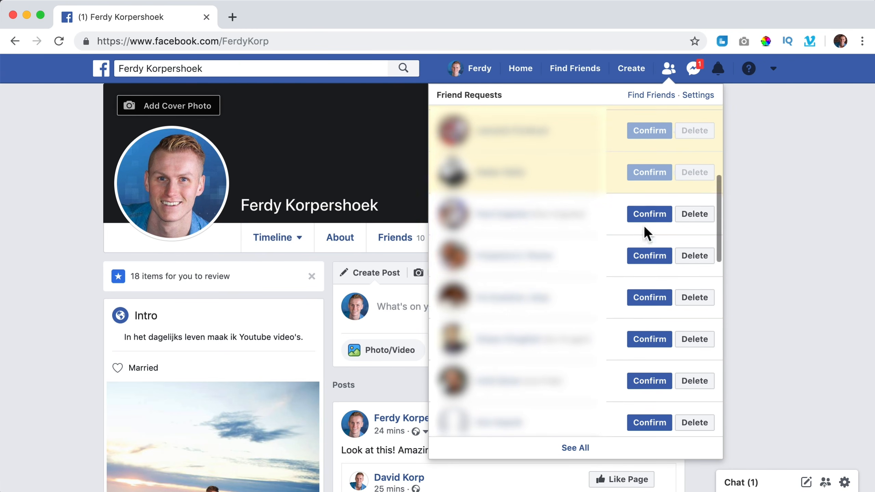
Confirm more of the pending friend requests further down the list and reload the personal profile
left_click(648, 331)
scroll(648, 372, "down", 8)
left_click(647, 172)
left_click(647, 214)
left_click(647, 256)
left_click(647, 297)
scroll(647, 345, "down", 3)
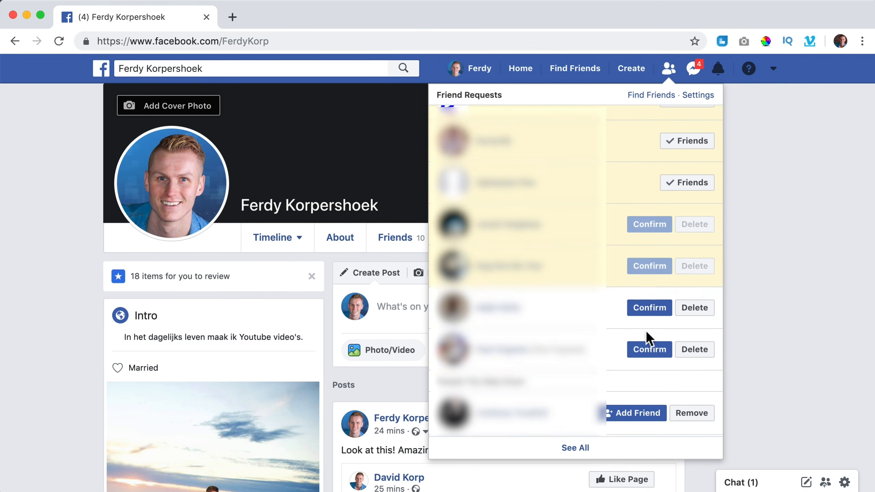
left_click(648, 308)
left_click(723, 156)
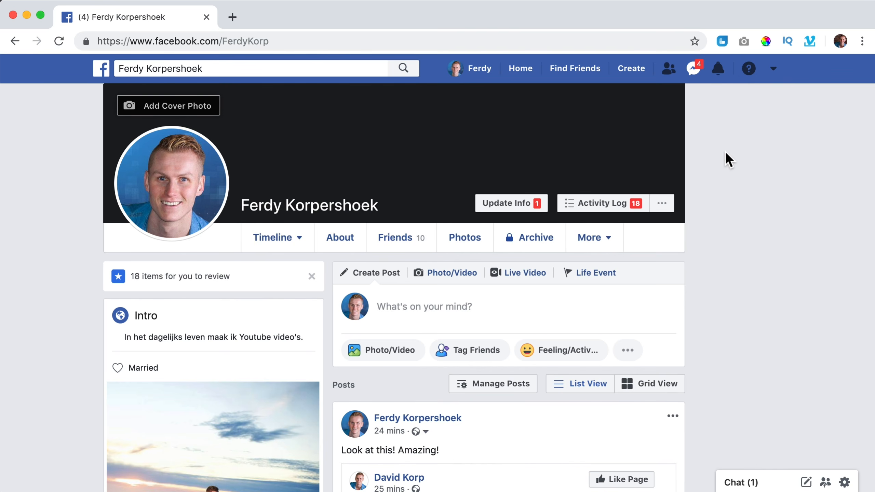
key("super+r")
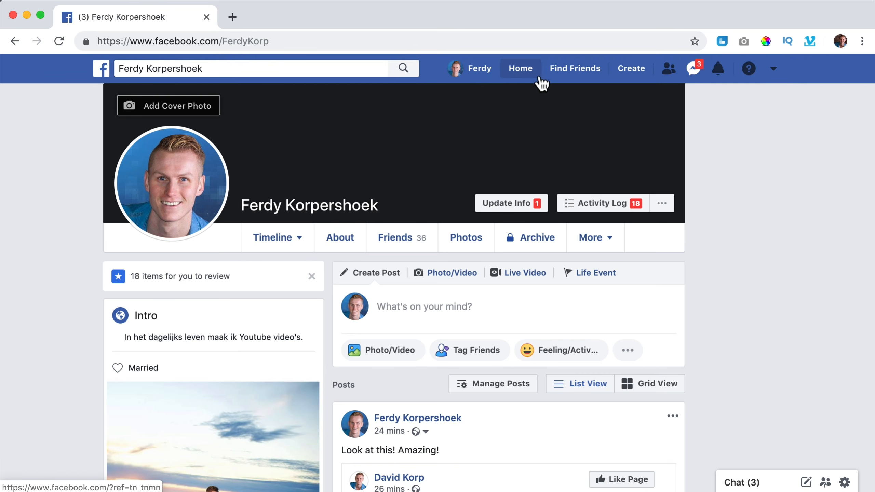
Open the new Page from the news feed's shortcuts and bring up the full list of friends to invite
left_click(520, 69)
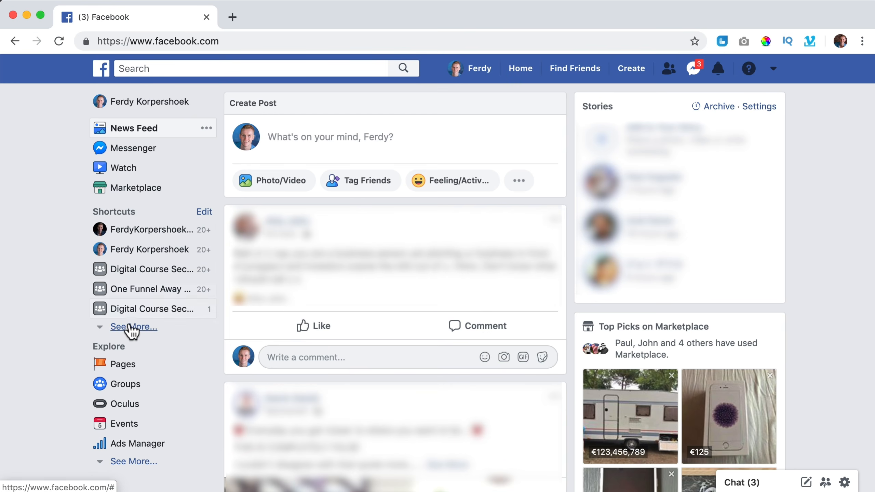
left_click(130, 328)
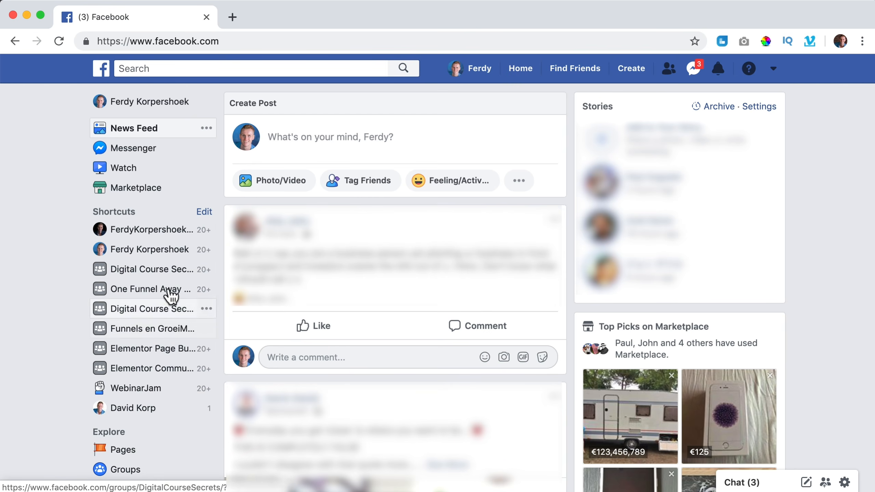
left_click(135, 408)
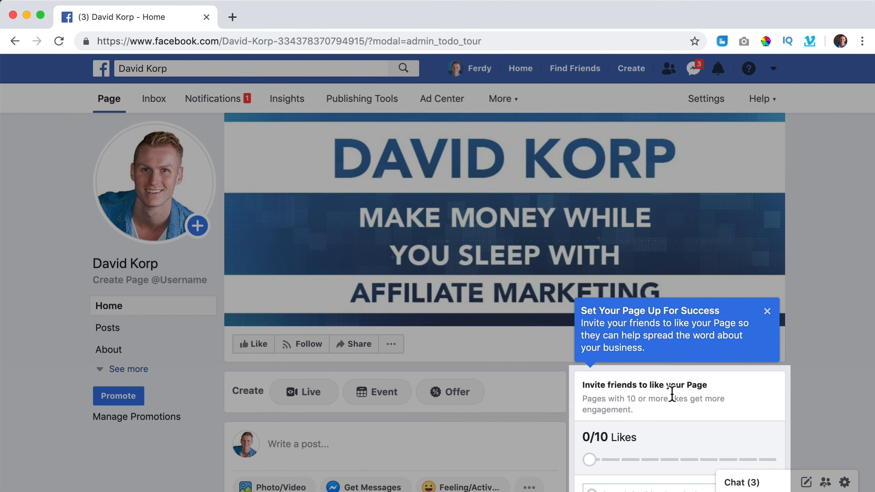
scroll(649, 379, "down", 6)
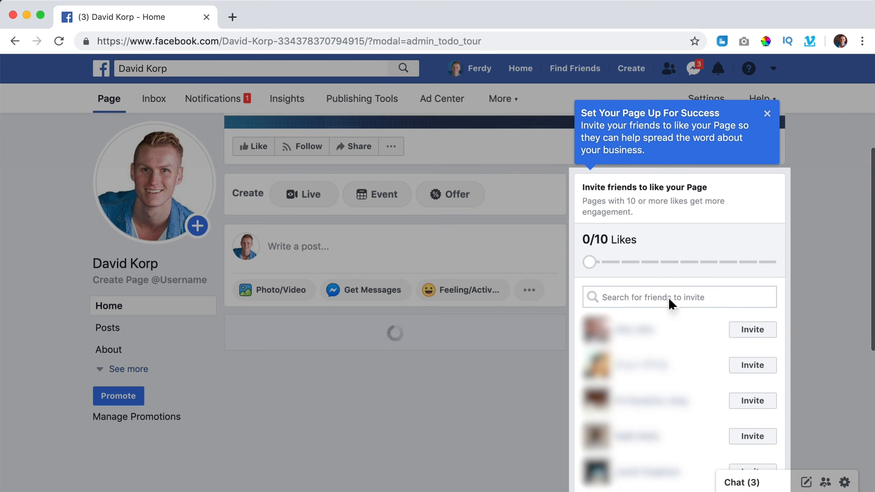
scroll(734, 305, "down", 4)
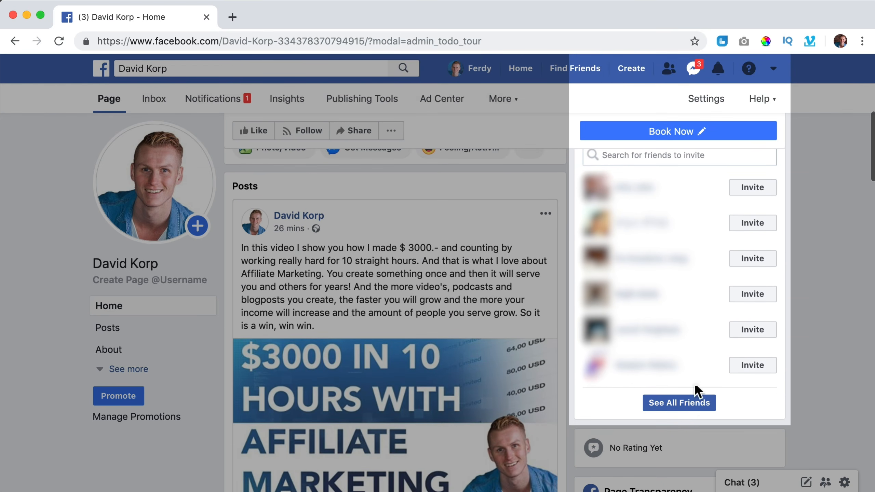
left_click(680, 410)
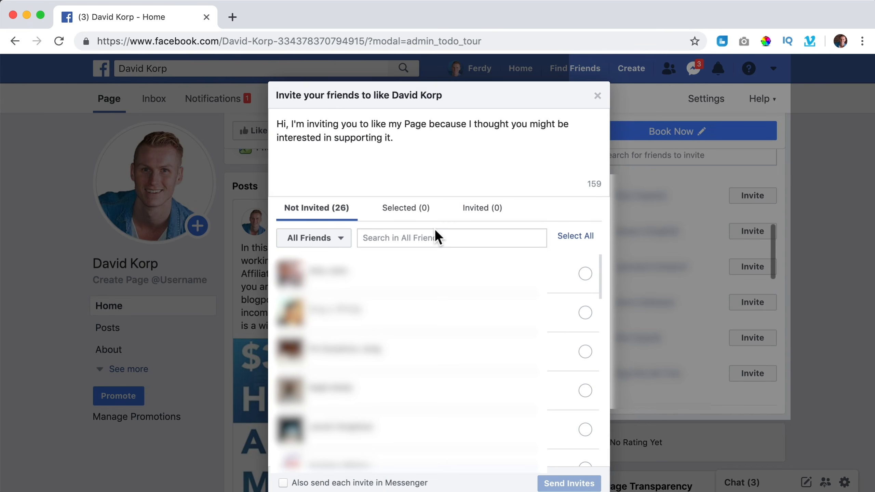
Select all friends, send them invites to like the Page and dismiss the Page setup tip
left_click(574, 237)
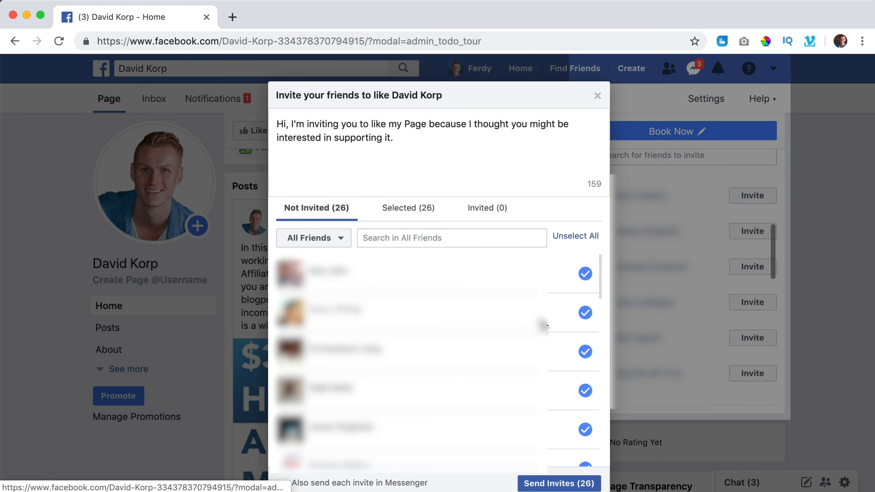
scroll(542, 326, "down", 15)
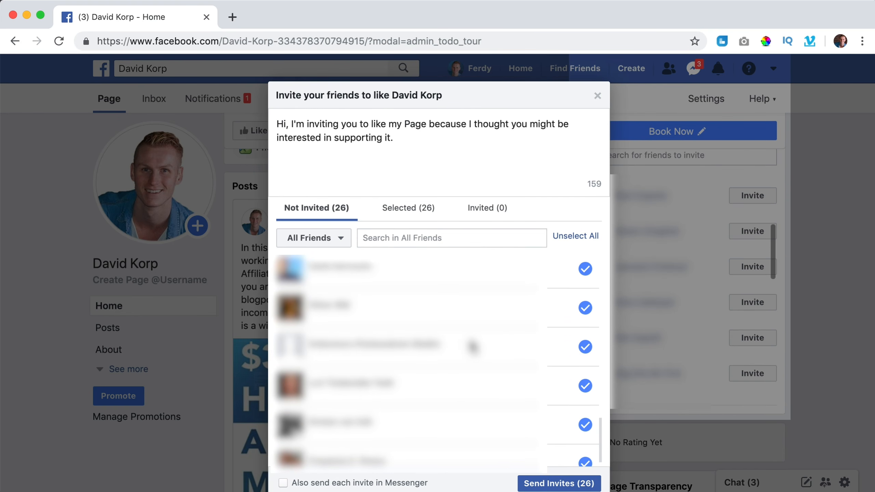
scroll(523, 350, "down", 1)
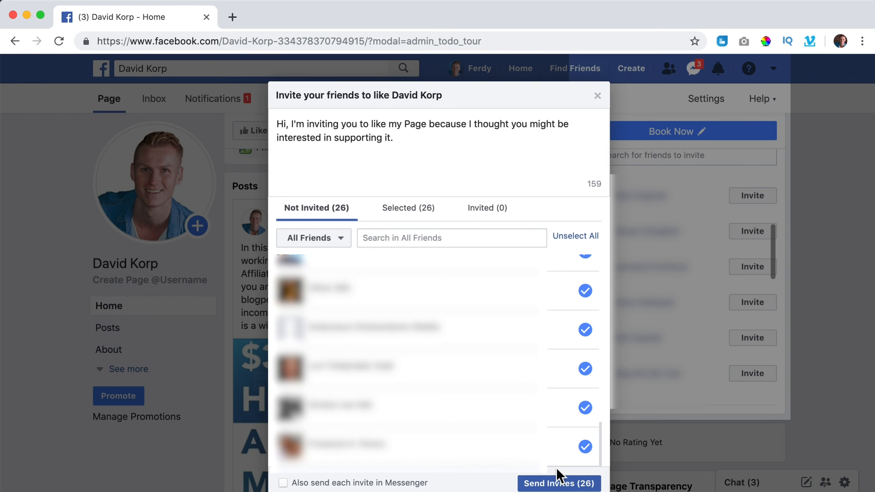
left_click(559, 483)
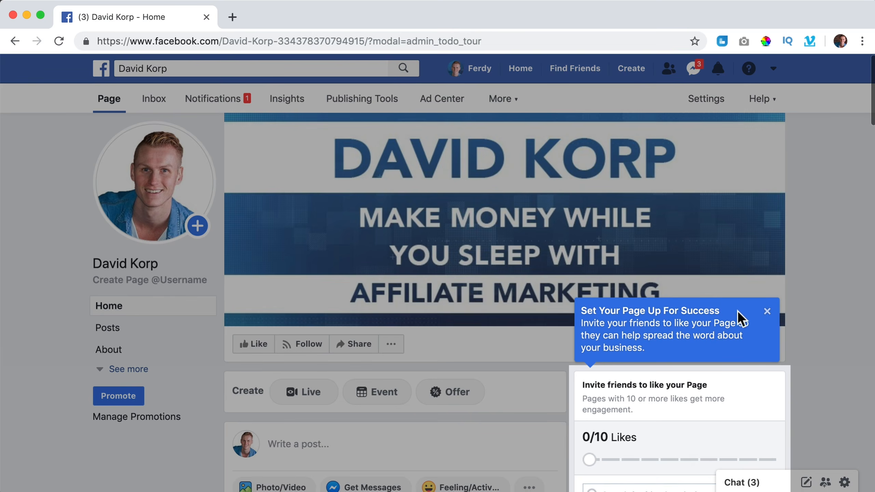
left_click(767, 316)
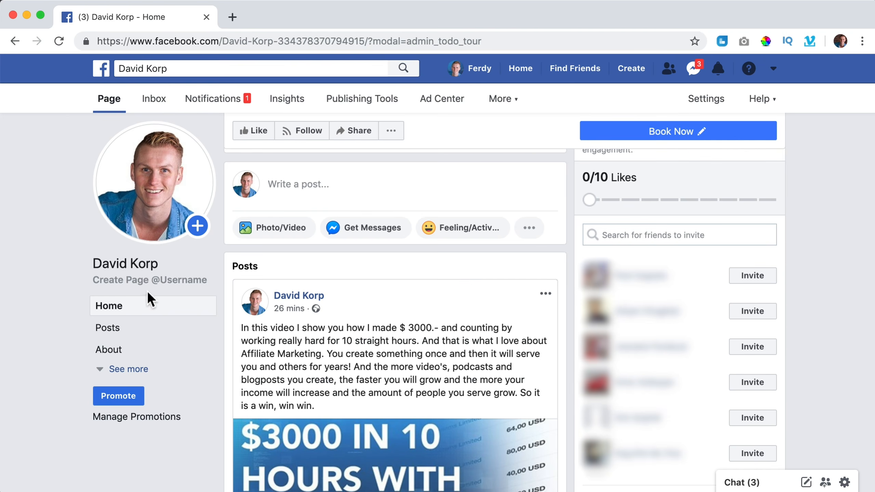
Open the Page's settings, shorten the web address to the Page's base URL and copy it
left_click(714, 106)
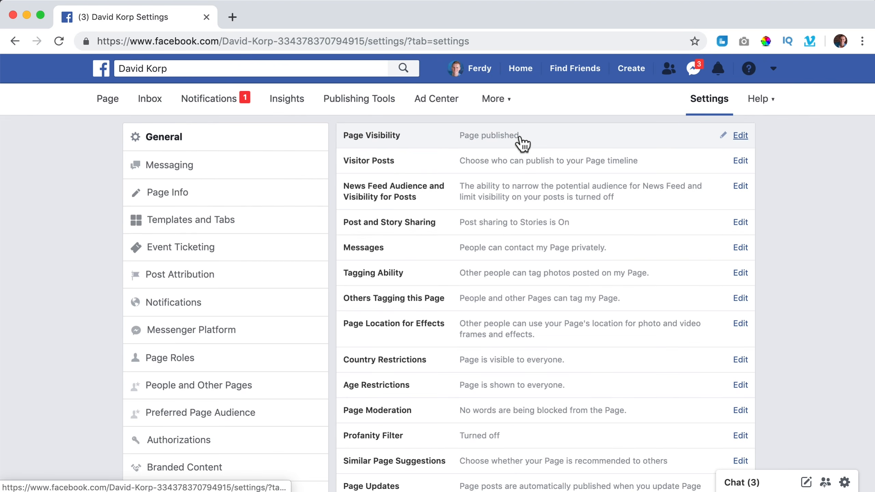
left_click(290, 47)
left_click_drag(368, 41, 510, 37)
key("BackSpace")
key("super+a")
key("super+c")
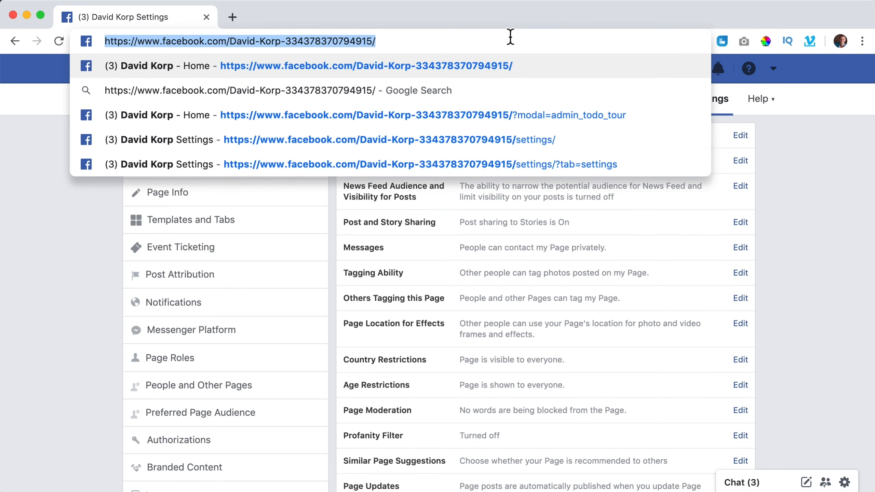
Switch to Safari, load the copied Page address to check how logged-out visitors see the Page, and close the window
key("super+space")
type("safa")
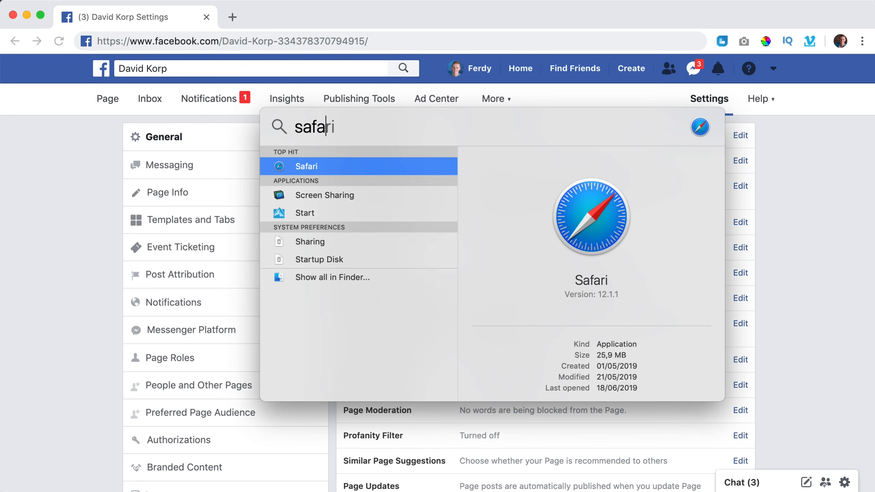
key("Return")
key("super+v")
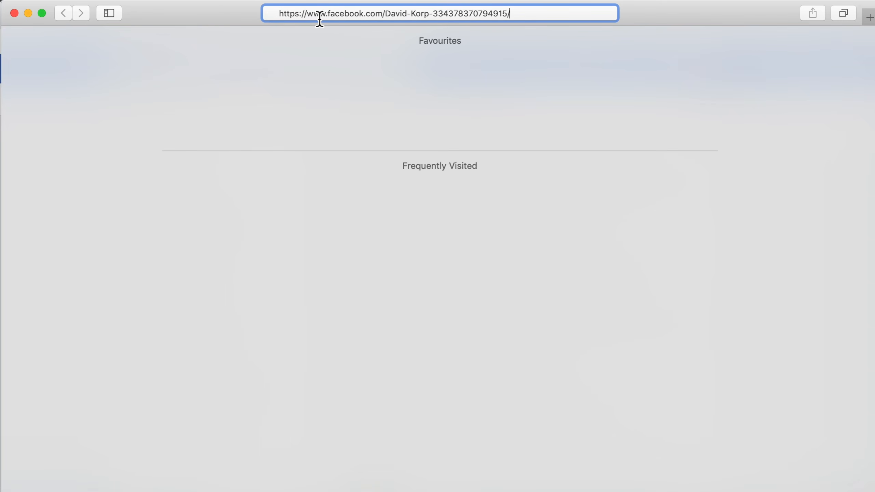
key("Return")
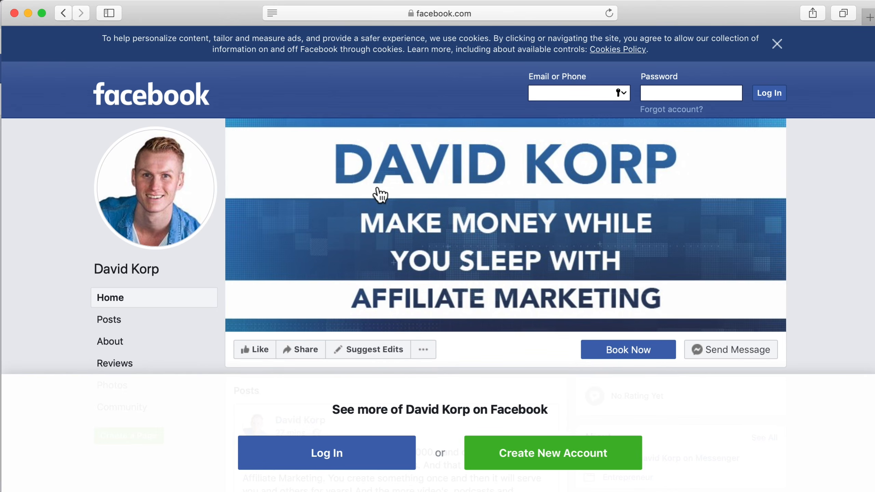
left_click(14, 13)
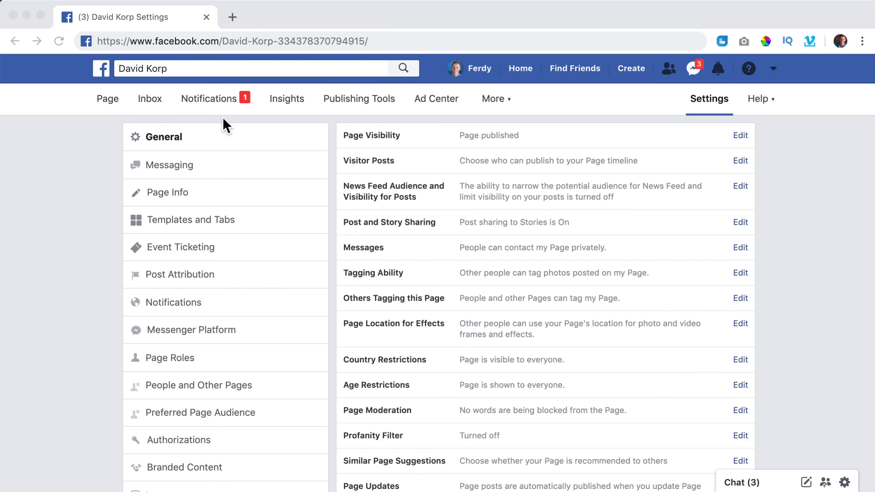
Open the existing Page with the "Helping people to make a website" cover and start a post containing the new Page's link
left_click(522, 71)
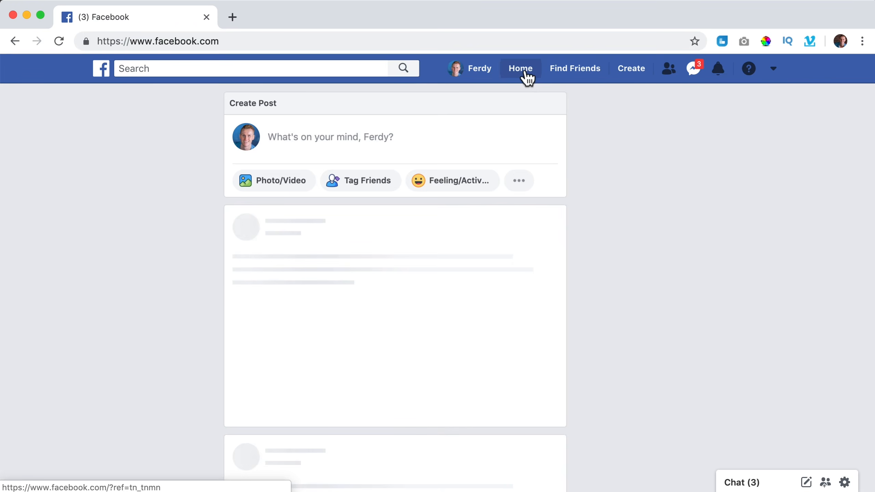
left_click(136, 252)
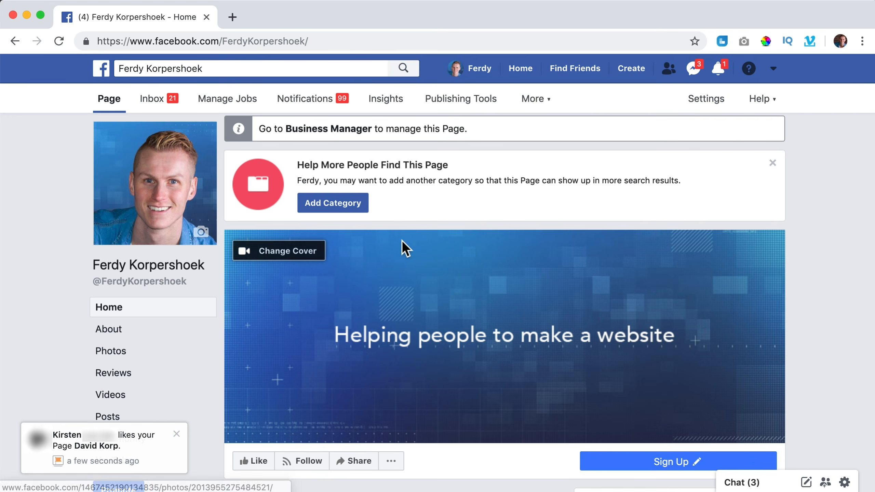
scroll(403, 246, "down", 5)
left_click(356, 266)
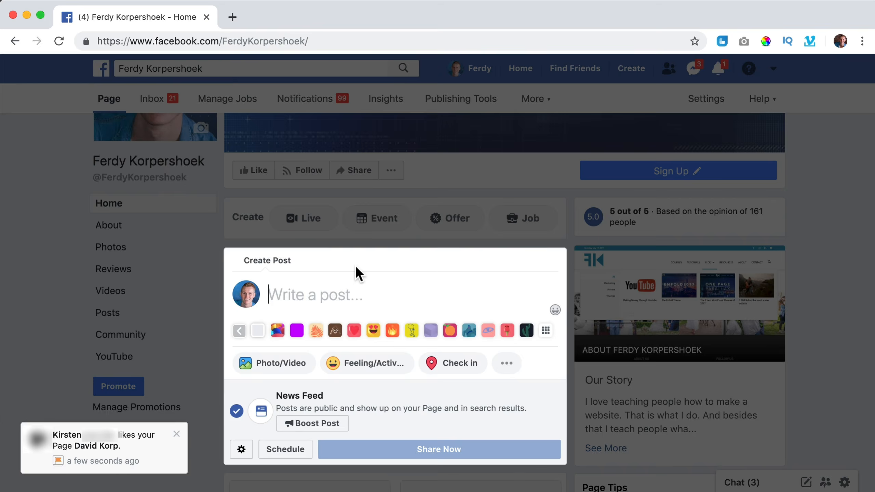
key("super+v")
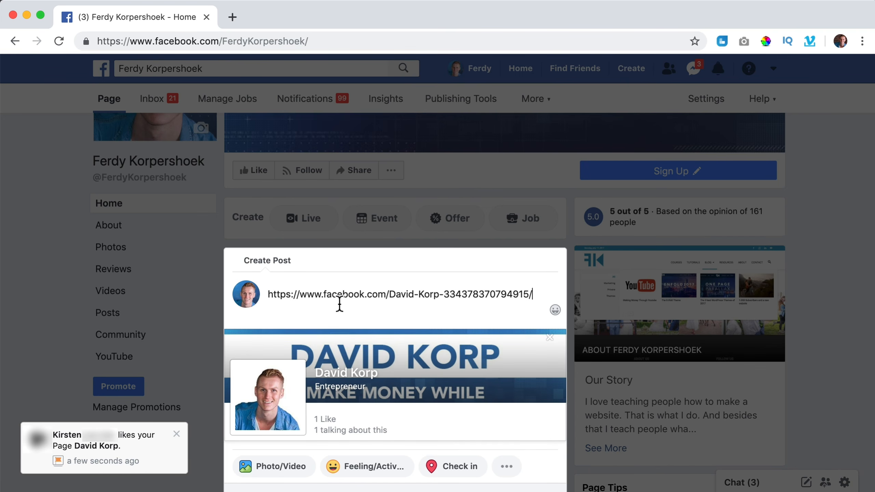
Replace the link text with "Hi guys, I am creating something new! It will be huge! Would you like to become one of the first followers of my"
triple_click(340, 300)
type("Hi")
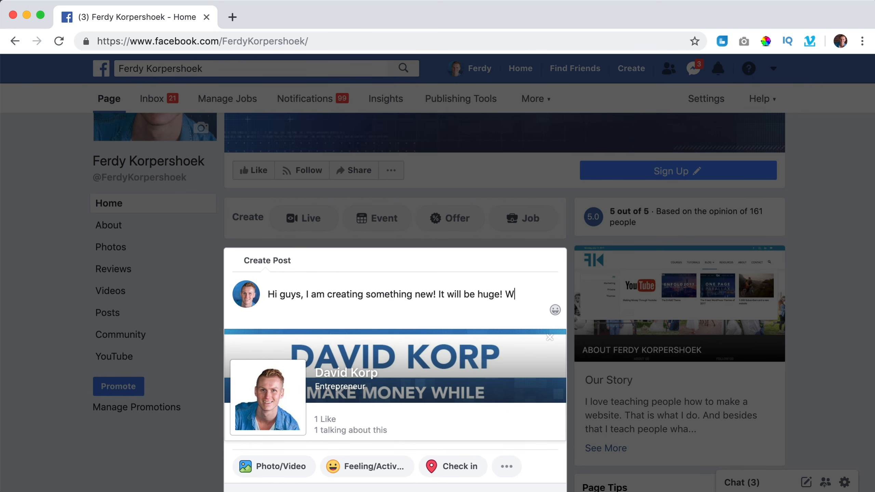
type("yo")
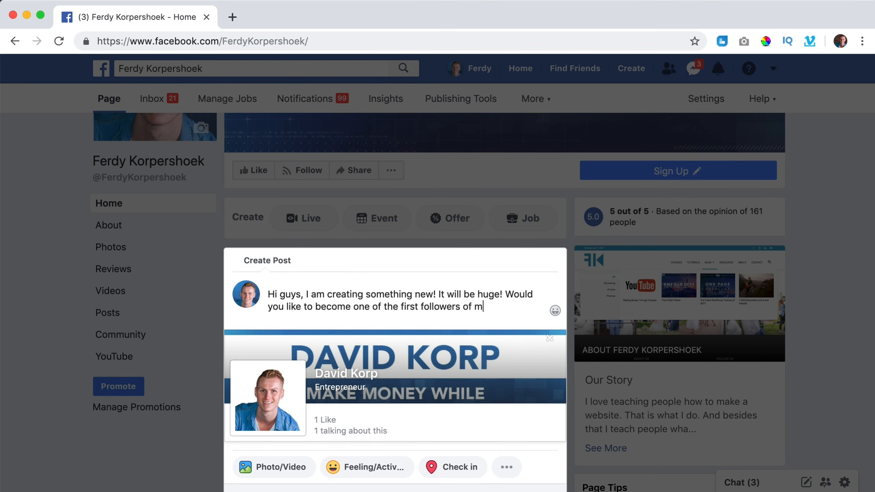
Complete the post text with "new page?! Click on my profile below!" and copy the whole text
type("page?! Click on my profile below!")
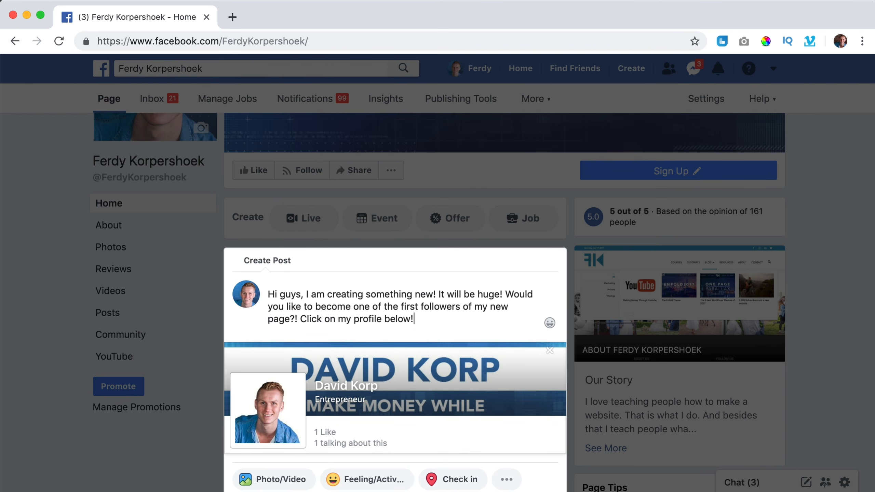
key("super+a")
key("super+c")
scroll(357, 313, "down", 5)
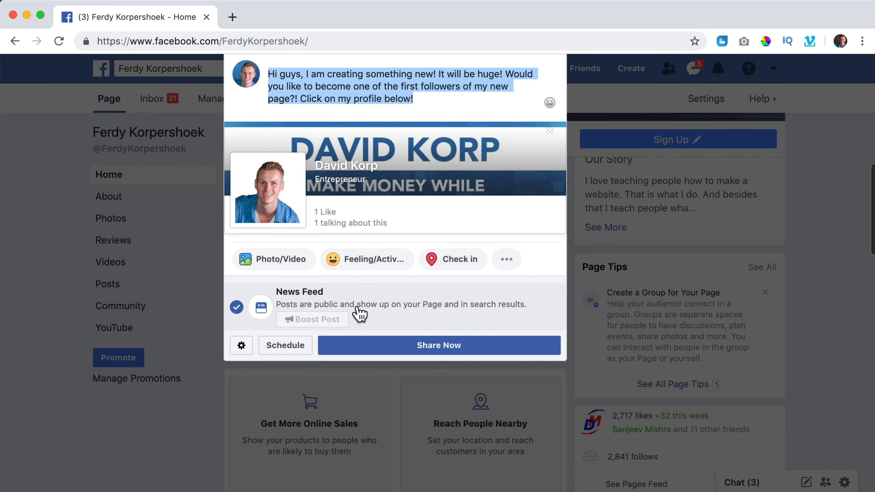
Publish the announcement post on the existing Page and open youtube.com in a new tab
left_click(439, 347)
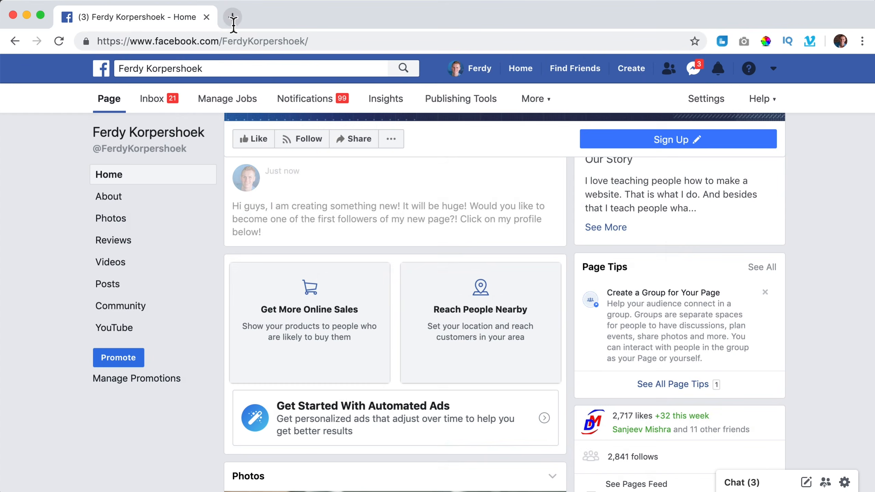
left_click(233, 17)
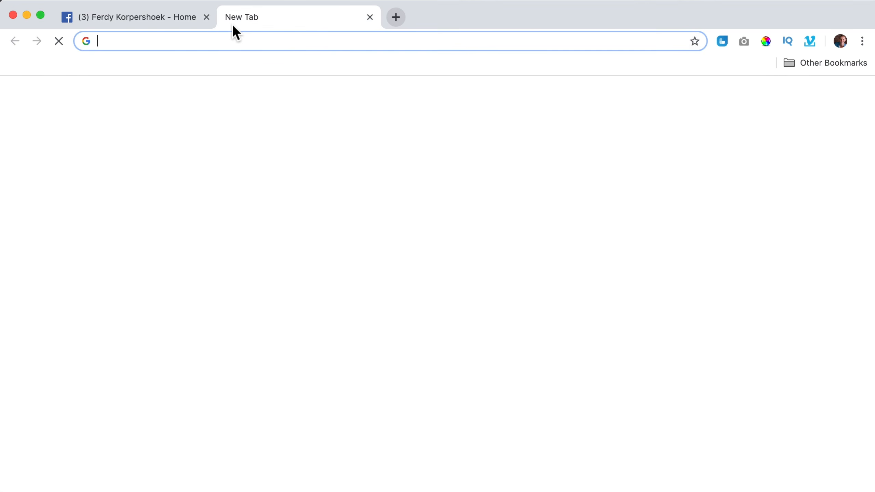
type("youtube.com")
key("Return")
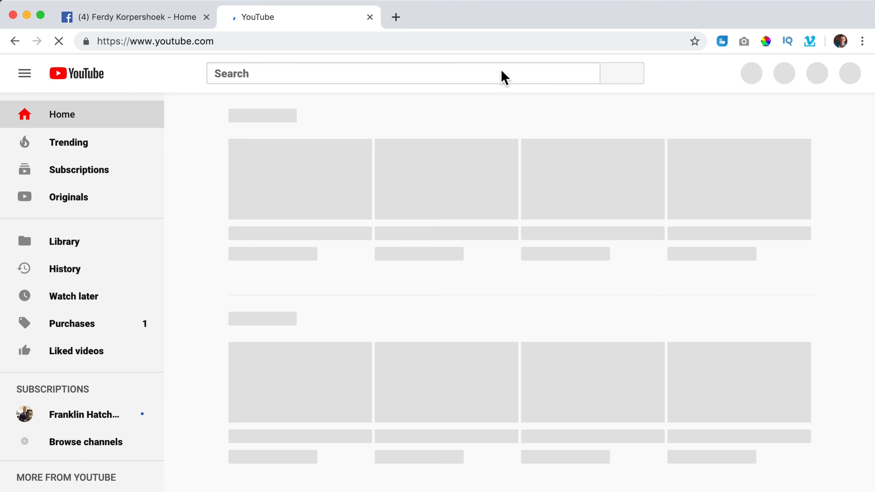
Switch YouTube to the channel account with 87,408 subscribers and start a new community post
left_click(849, 82)
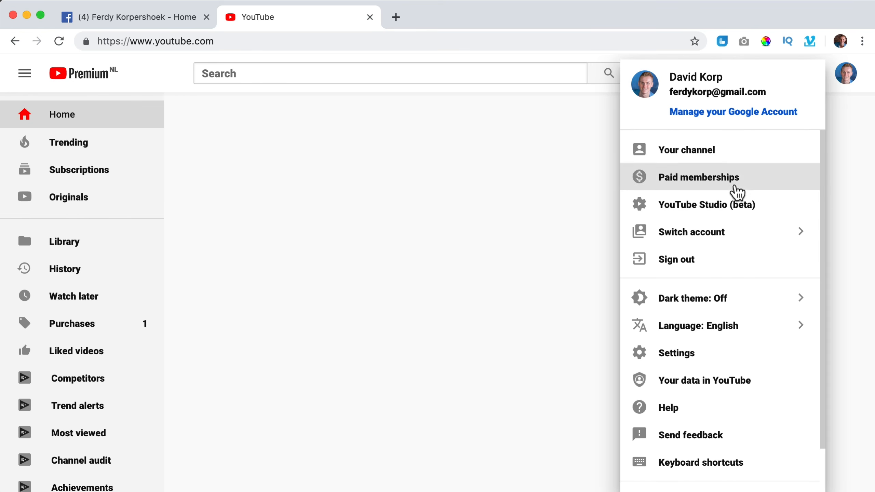
left_click(706, 236)
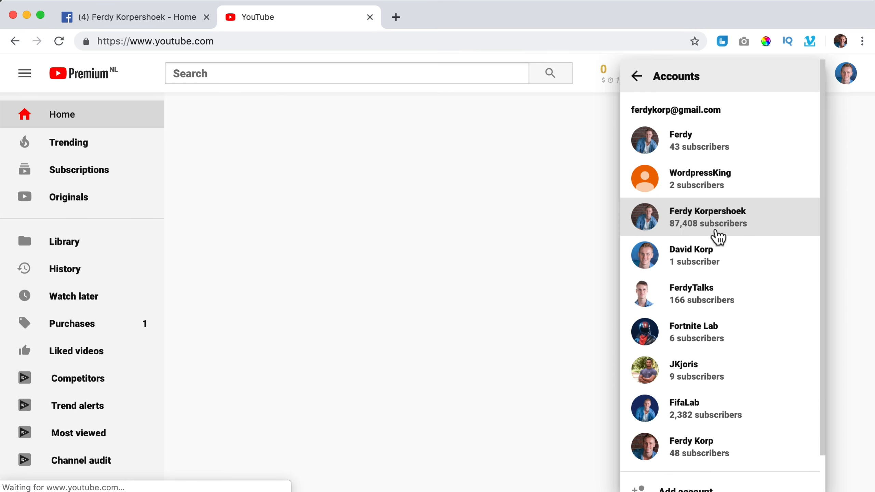
left_click(710, 225)
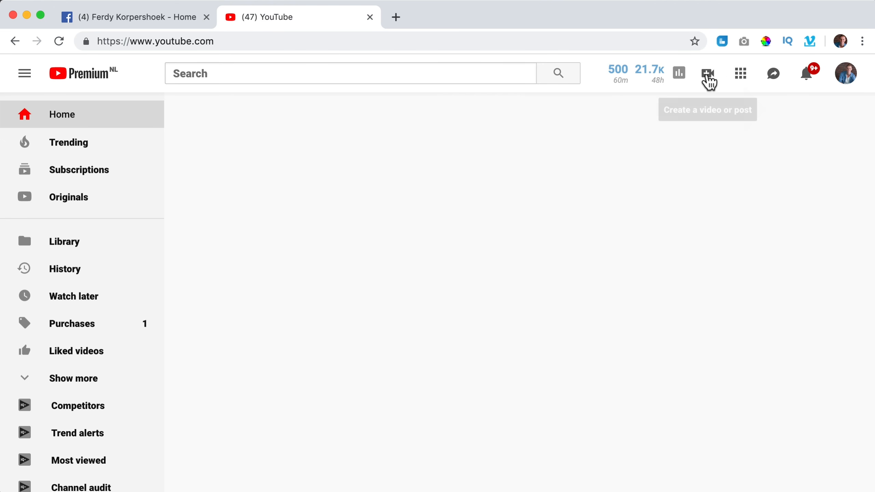
left_click(715, 80)
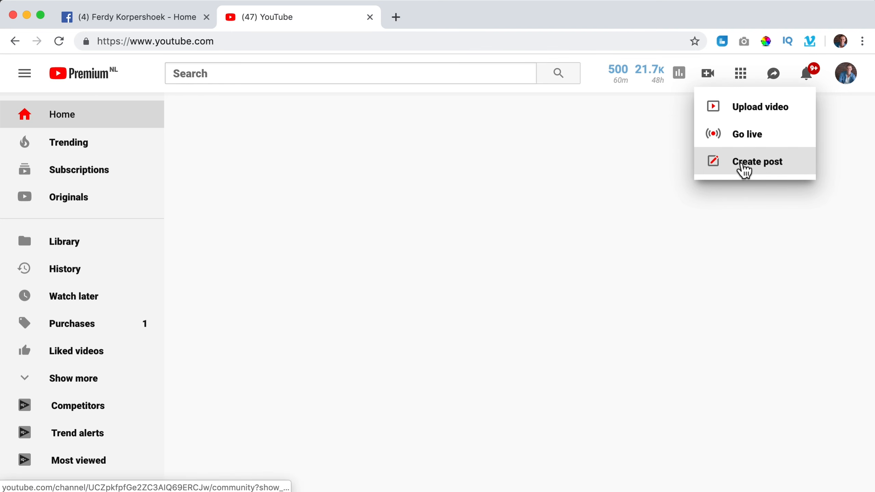
left_click(744, 168)
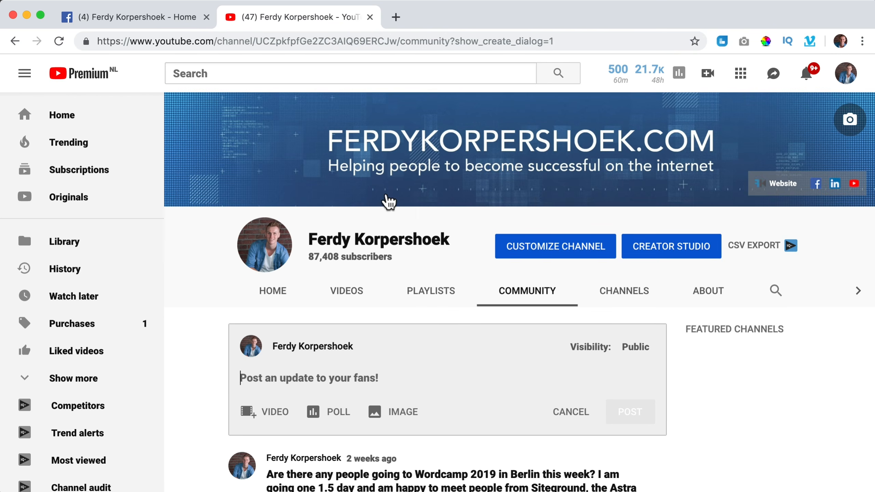
Paste the copied announcement into the community post and replace "my profile below!" with "this link:"
key("super+v")
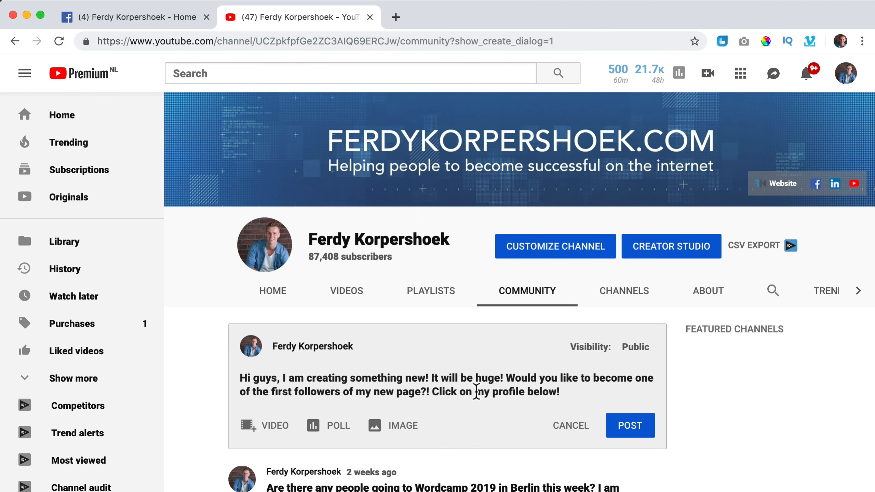
left_click_drag(476, 391, 597, 391)
type("this")
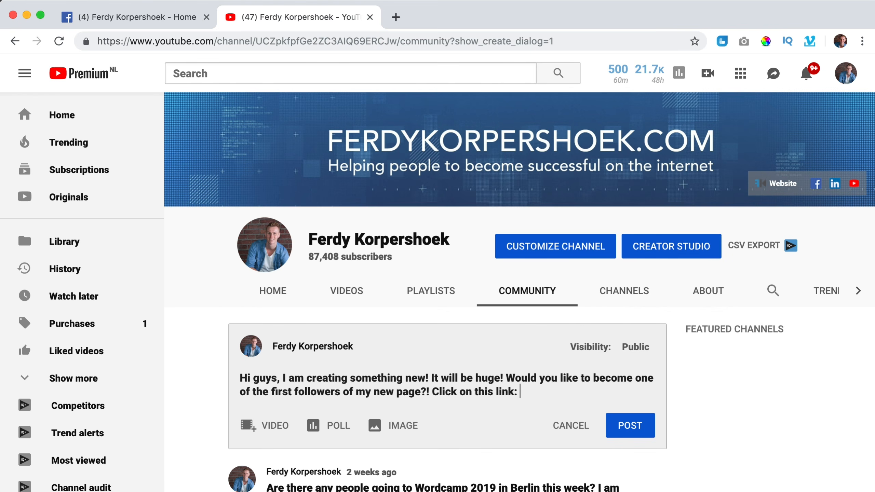
Switch to Safari, reopen the new Facebook Page from the browsing history and copy its address
left_click(175, 25)
left_click(353, 36)
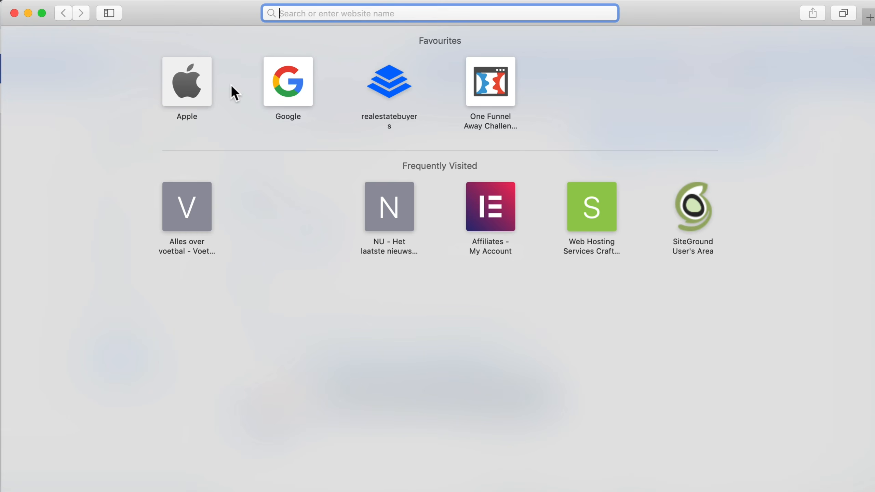
left_click(183, 1)
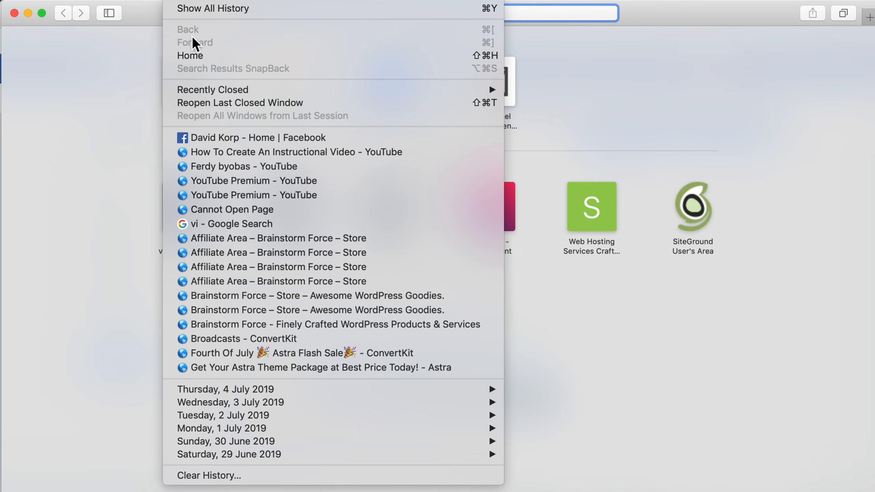
left_click(218, 138)
left_click(367, 15)
key("cmd+c")
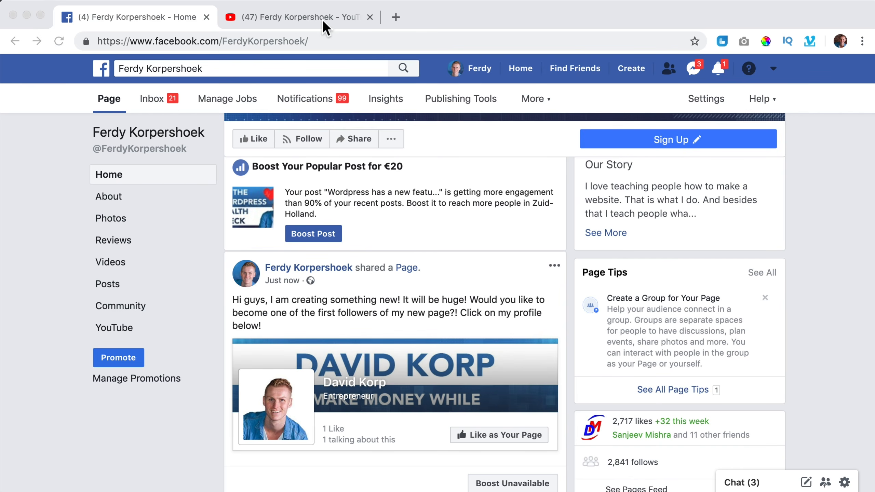
Switch back to Chrome, add the Page address to the end of the YouTube community post and publish it
left_click(322, 19)
key("cmd+v")
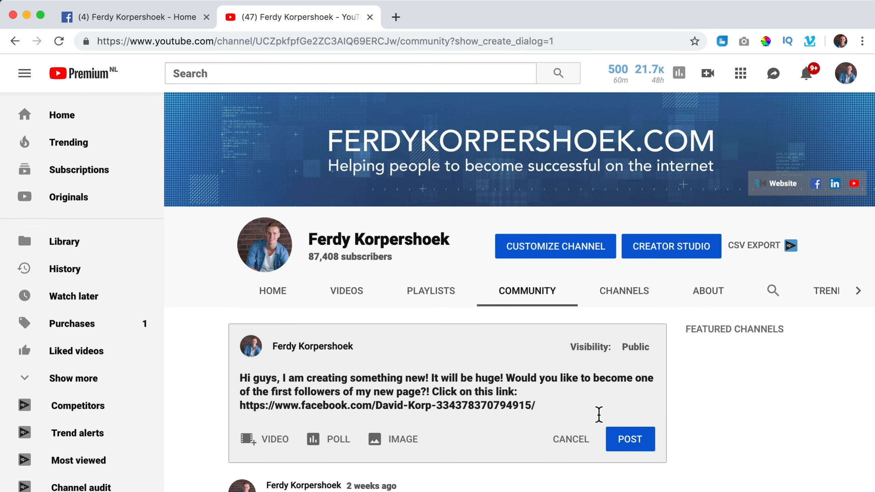
left_click(633, 440)
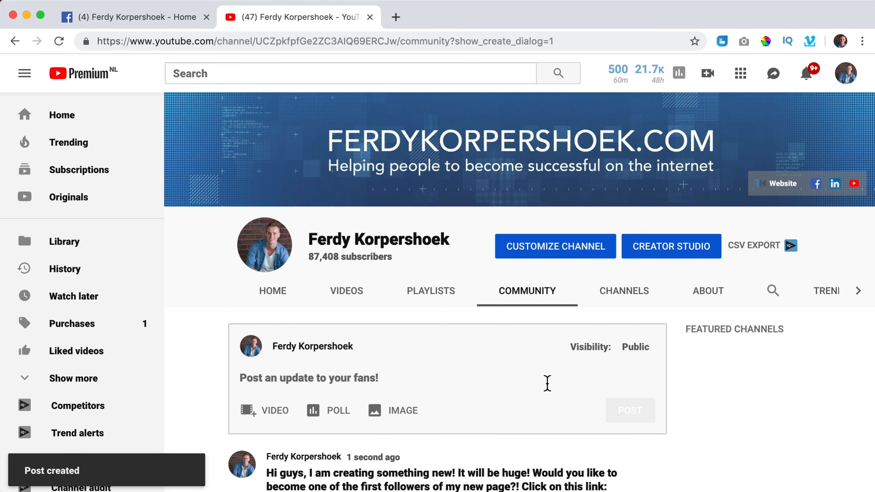
scroll(512, 361, "down", 5)
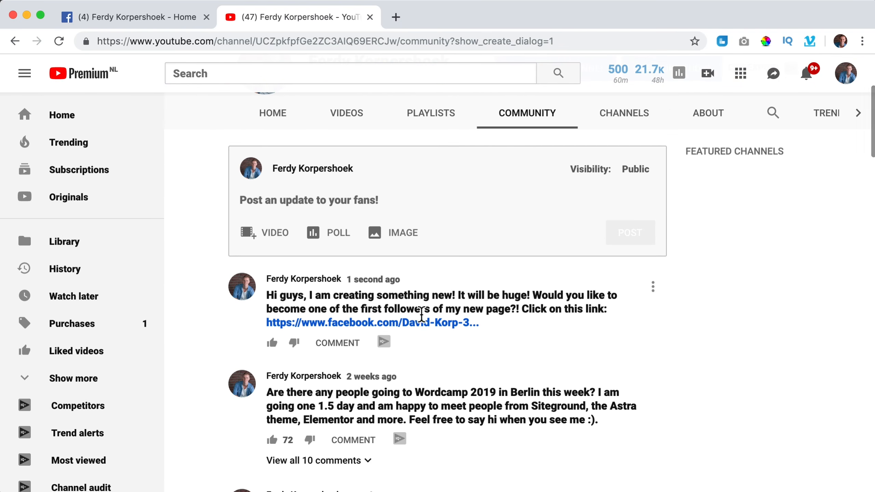
scroll(408, 237, "up", 5)
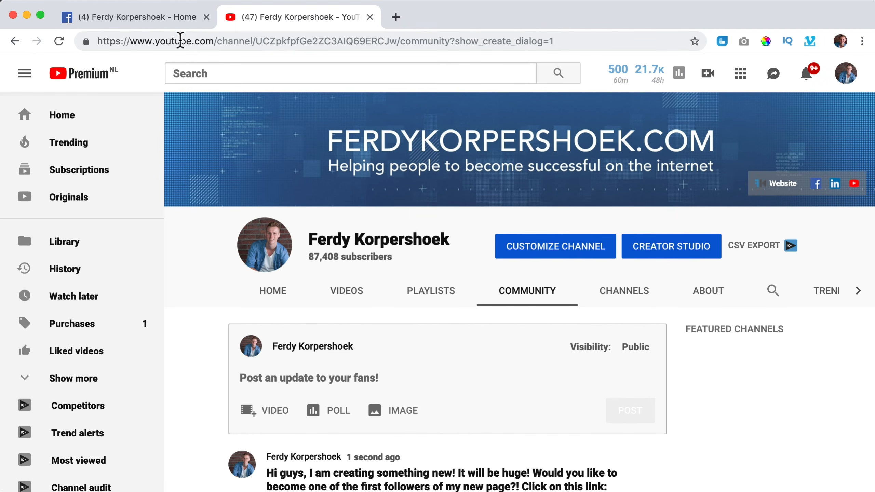
Reload the existing Facebook Page, review the response to the shared post and open the new Page from it
left_click(168, 16)
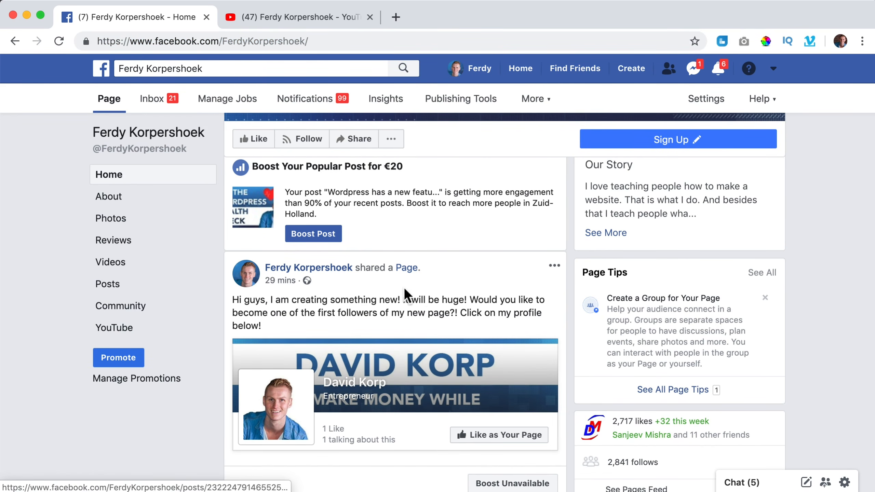
key("super+r")
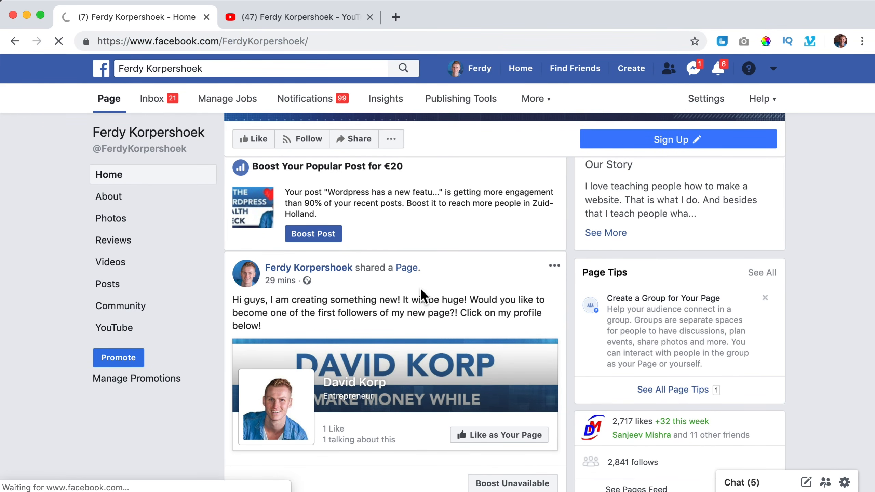
scroll(474, 291, "down", 10)
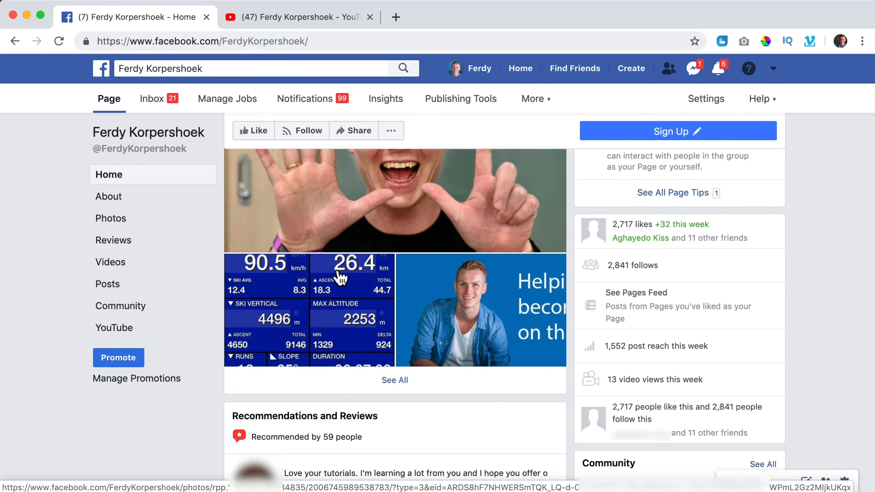
scroll(339, 277, "down", 10)
scroll(338, 276, "down", 3)
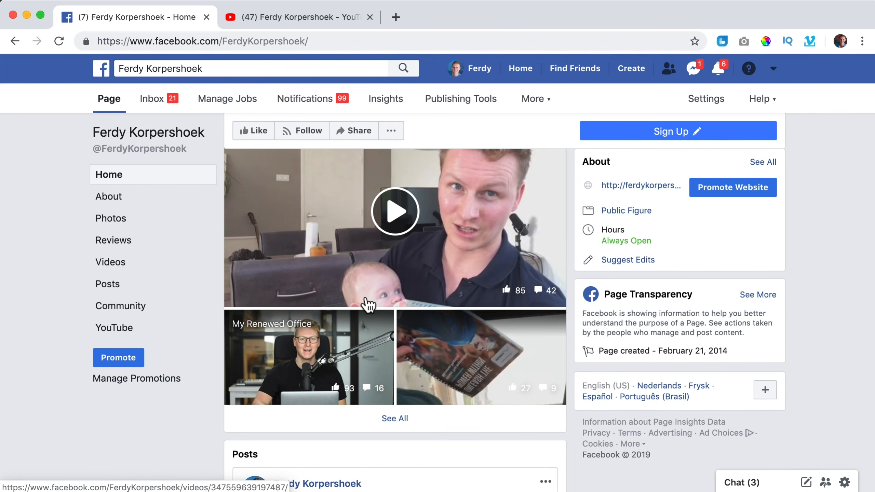
scroll(363, 302, "down", 7)
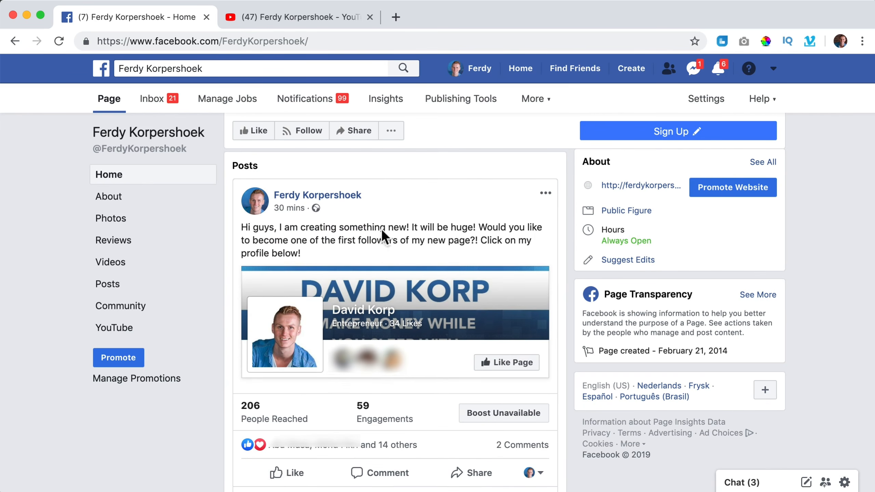
scroll(381, 228, "down", 3)
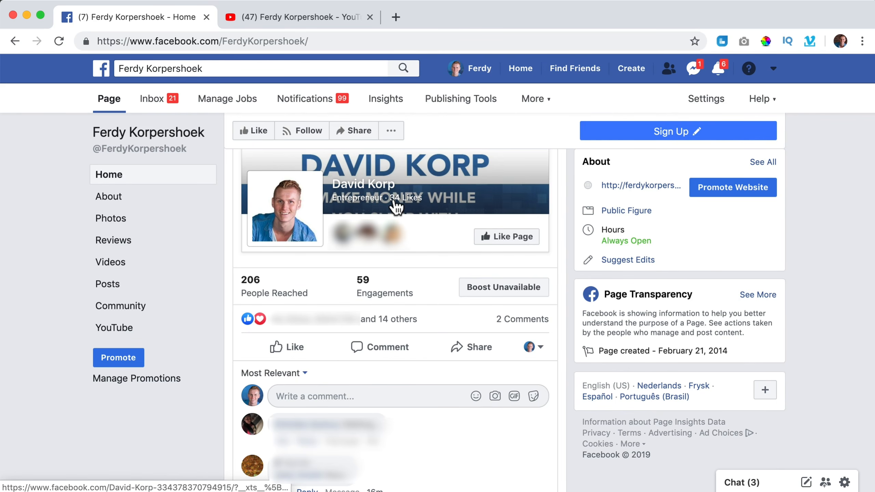
left_click(355, 187)
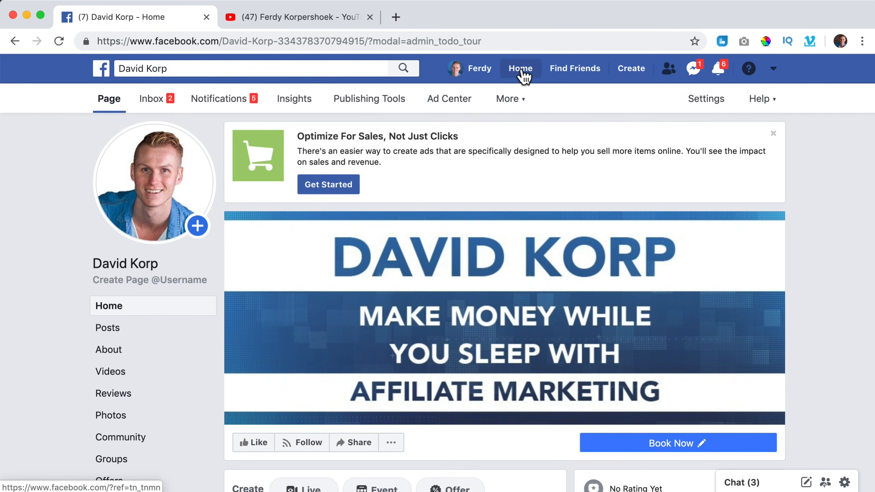
Expand the shortcuts on the Facebook home page, pin the new Page to the top and reload the home page
left_click(522, 69)
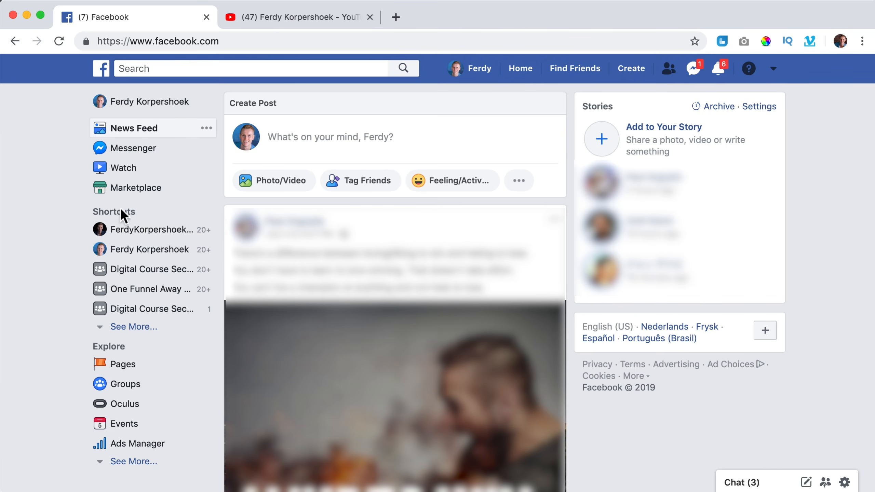
left_click(128, 327)
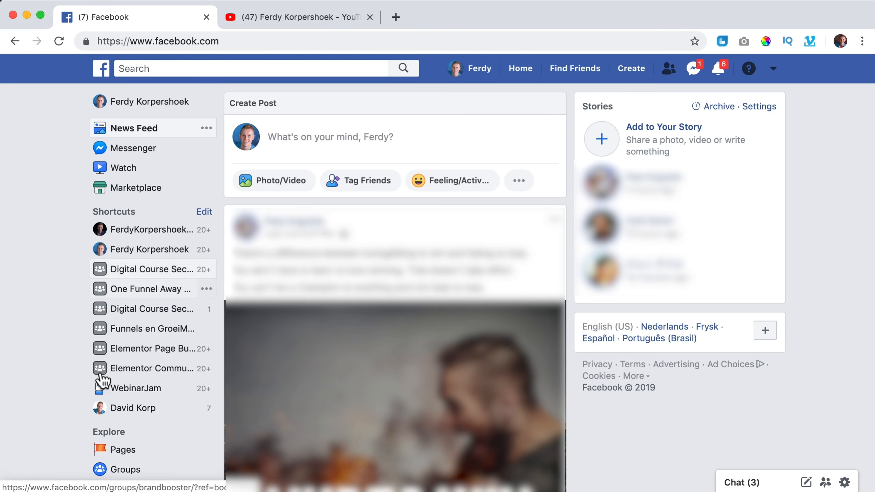
mouse_move(144, 412)
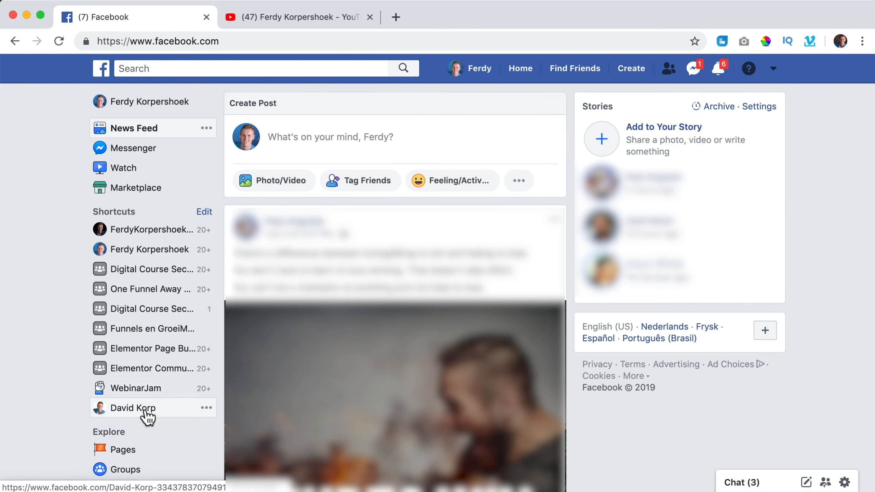
left_click(207, 412)
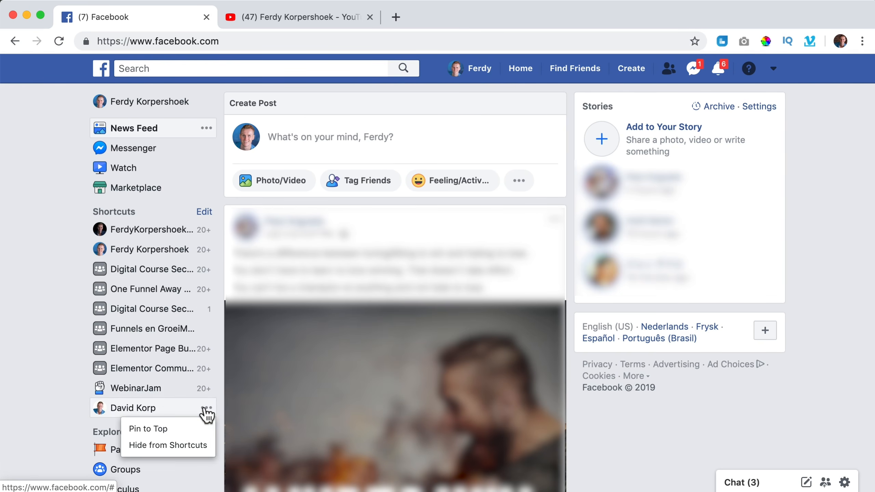
left_click(152, 427)
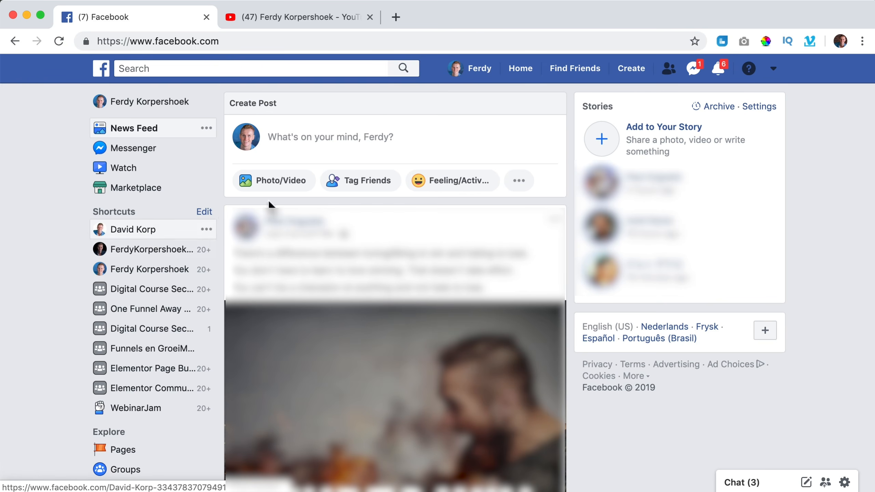
left_click(522, 70)
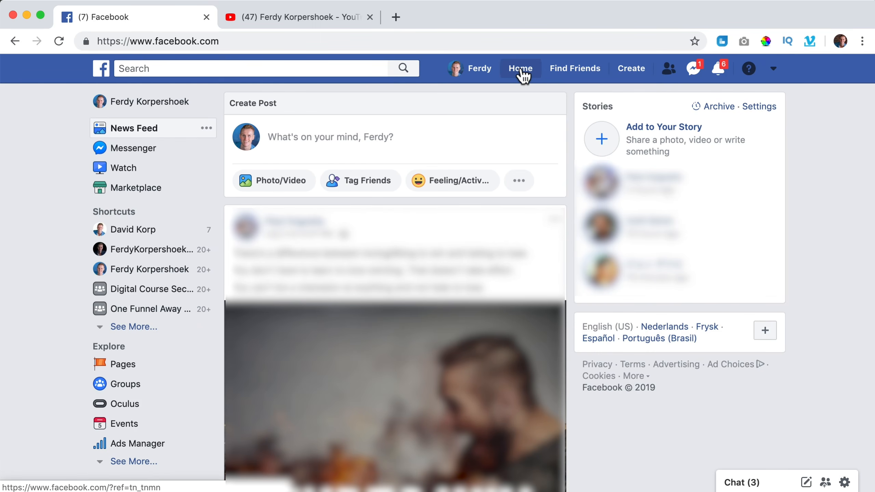
Open the new Page from its pinned shortcut and bring up the Page username creation form
left_click(134, 231)
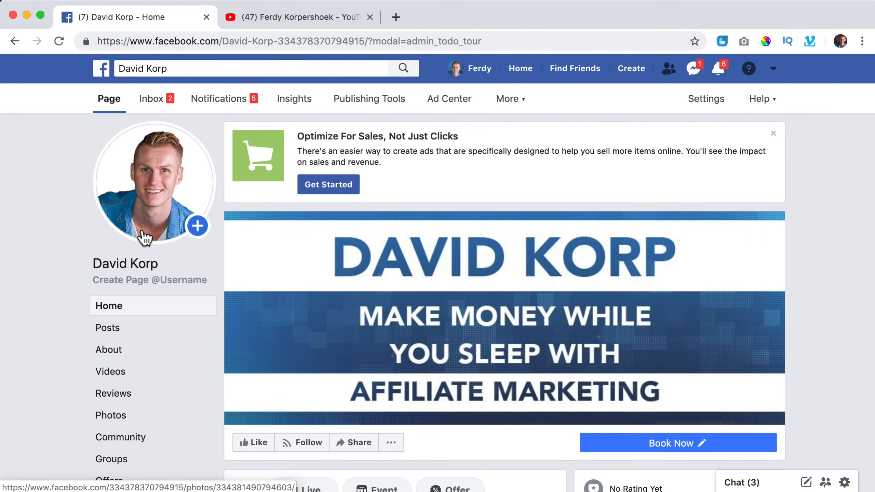
scroll(460, 250, "down", 2)
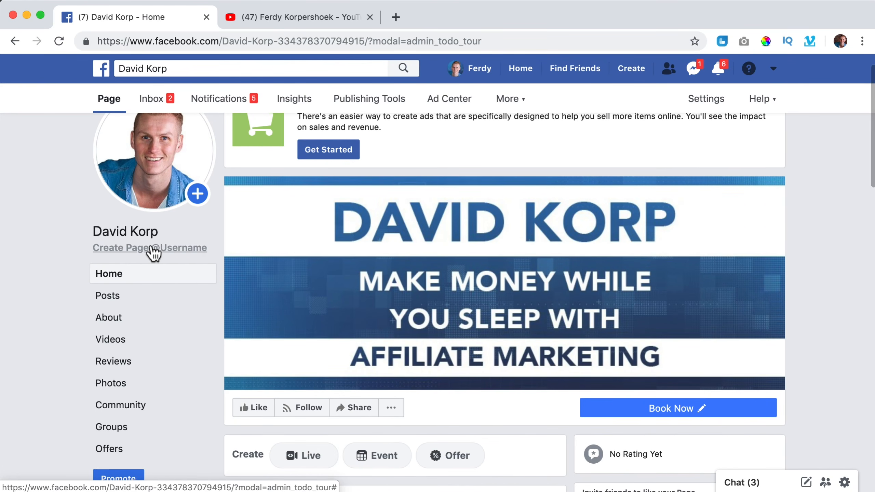
left_click(170, 253)
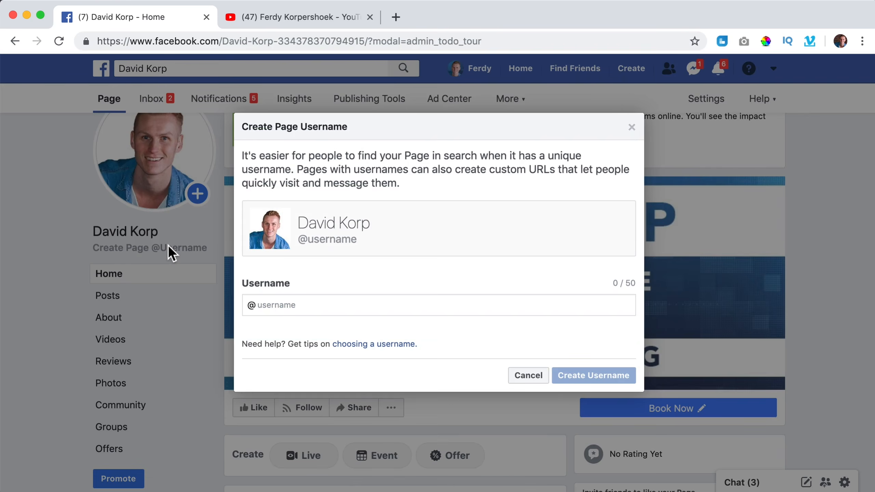
Open Facebook in a new tab, search for Kevin David and open his verified Entrepreneur Page from the results
left_click(391, 15)
type("face")
key("Return")
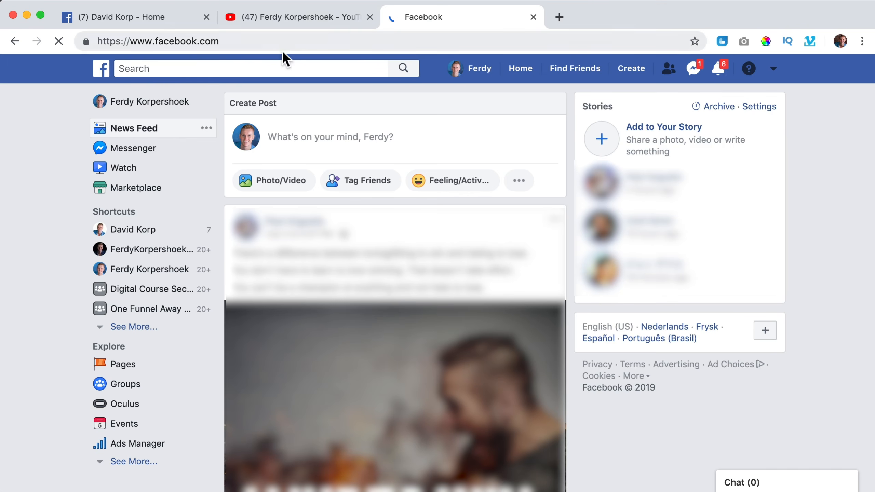
left_click(268, 72)
type("kevin")
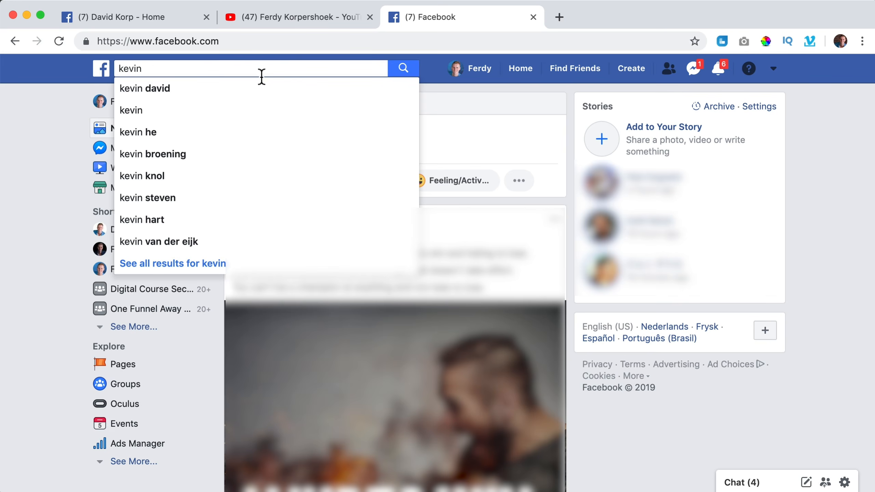
left_click(247, 88)
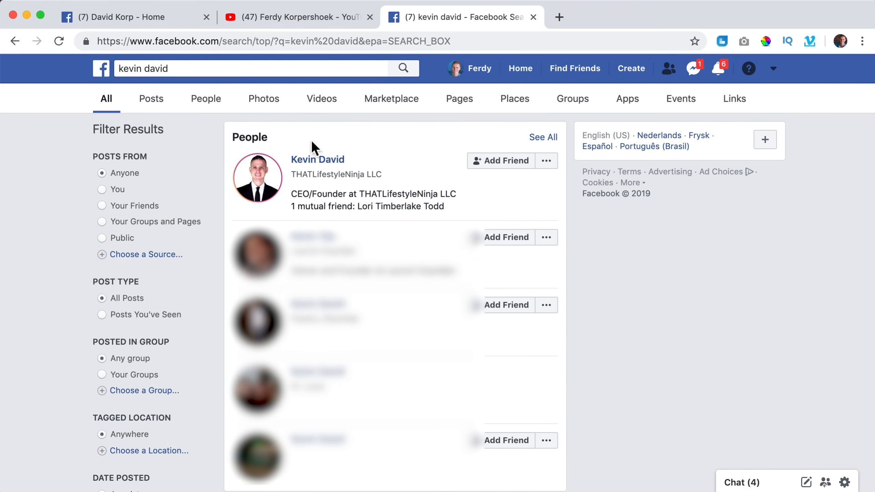
scroll(443, 158, "down", 3)
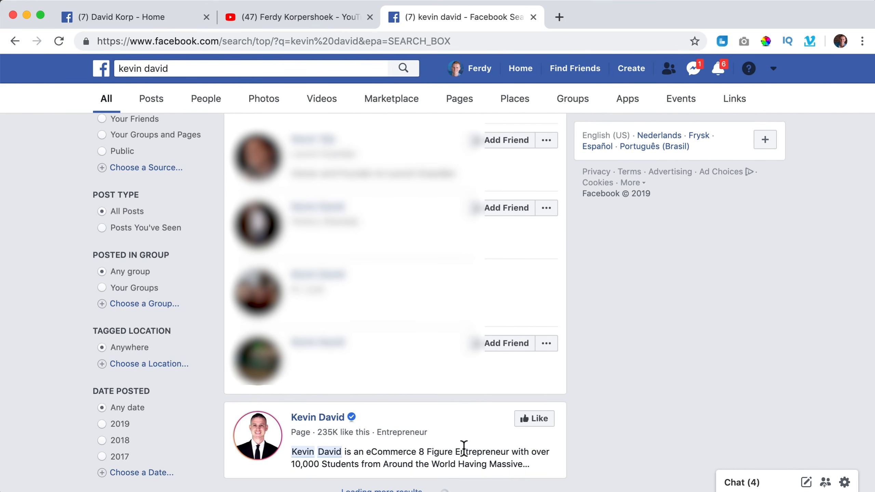
left_click(320, 419)
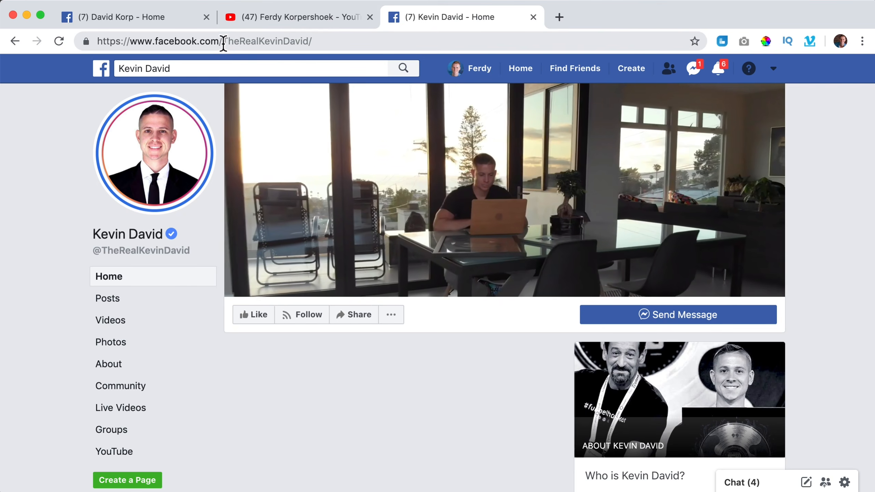
Copy the TheReal prefix from that Page's address and paste it into the new Page's username form
left_click_drag(223, 42, 261, 42)
key("super+c")
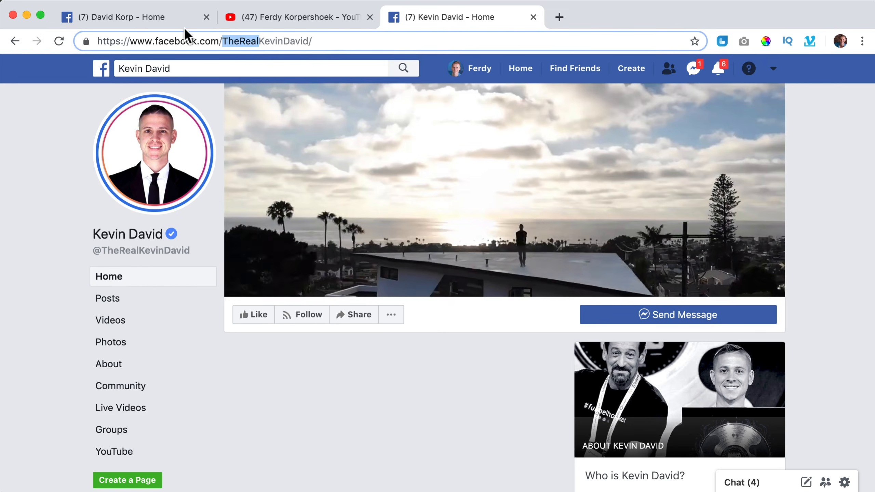
left_click(152, 15)
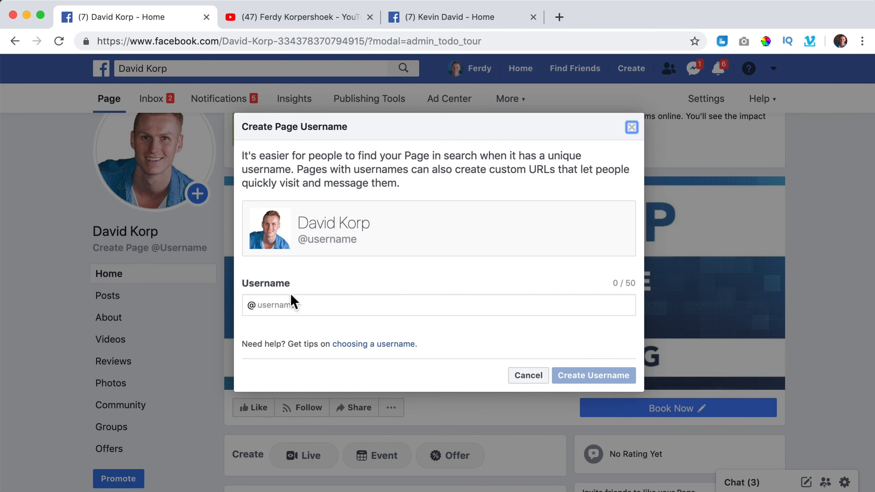
left_click(288, 305)
key("super+v")
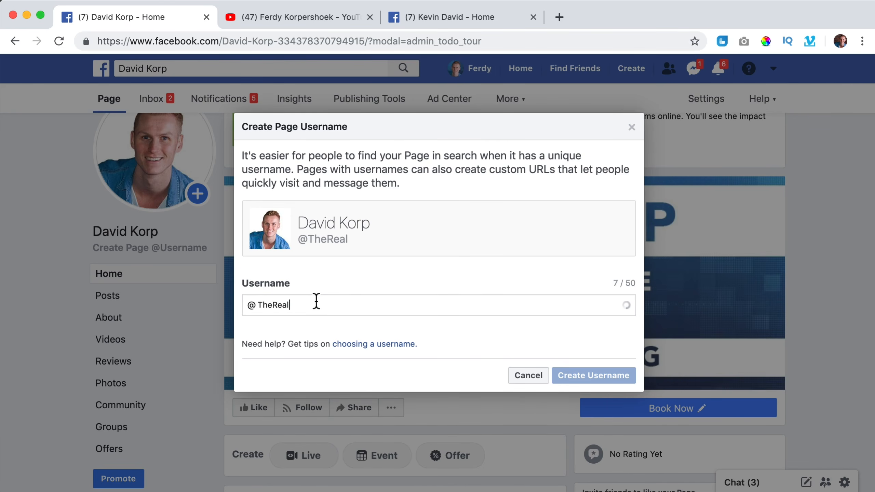
Complete the username as TheRealDavidKorp, create it, highlight the fb.me link and close the confirmation
type("David")
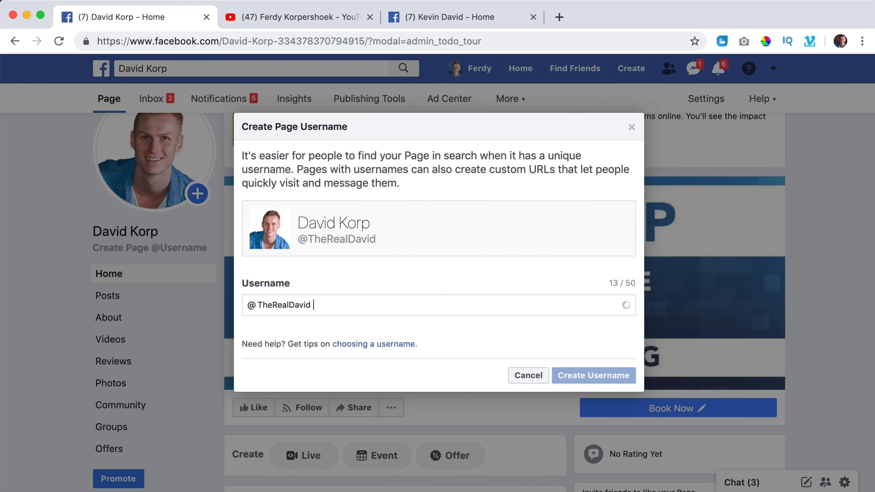
key("BackSpace")
type("Korp")
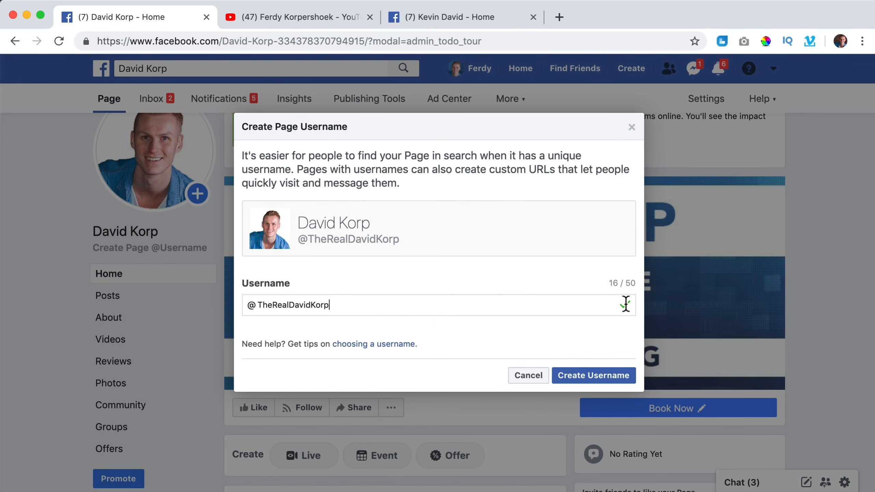
left_click(597, 375)
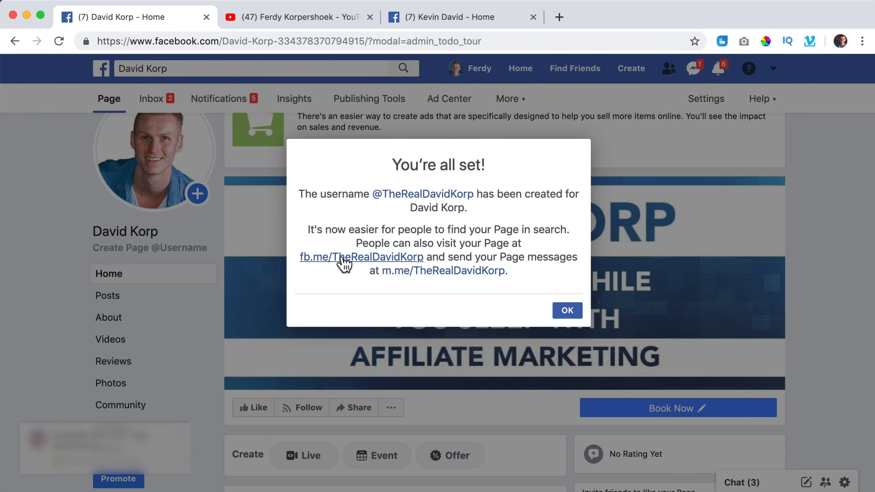
left_click_drag(301, 256, 423, 260)
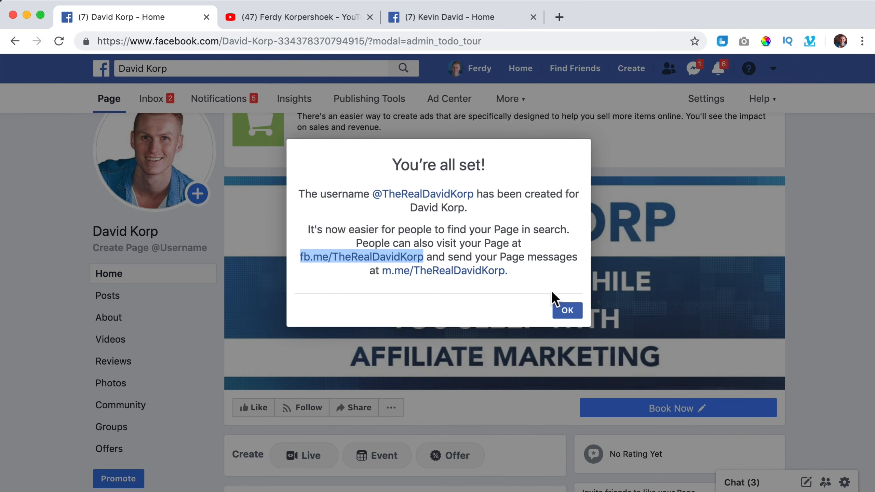
left_click(562, 311)
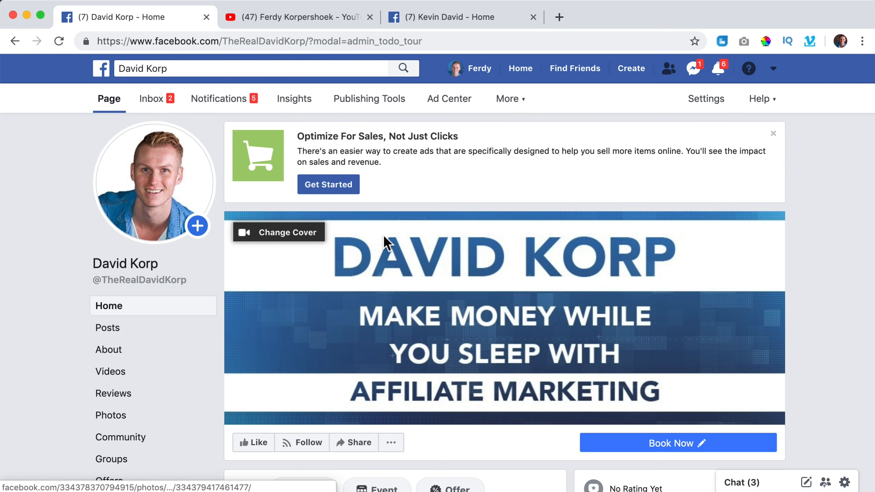
View the friends list on the personal profile, return to the home page and open the new Page from its shortcut
left_click(469, 79)
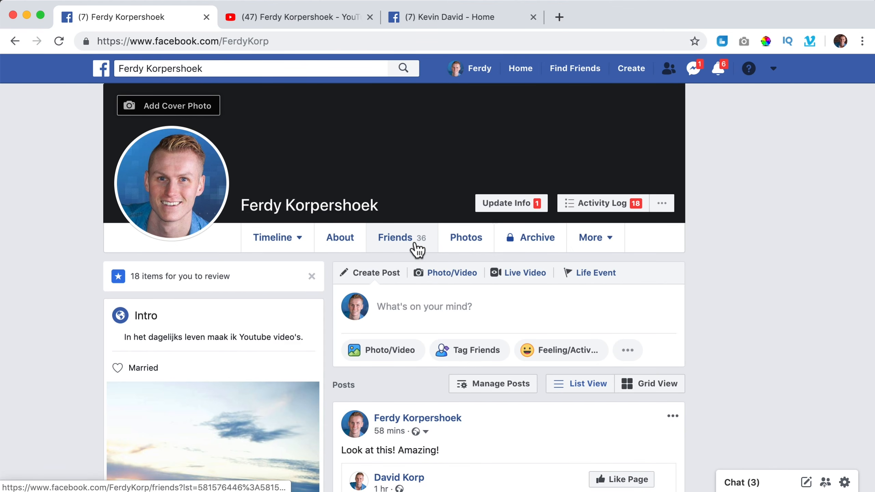
left_click(398, 243)
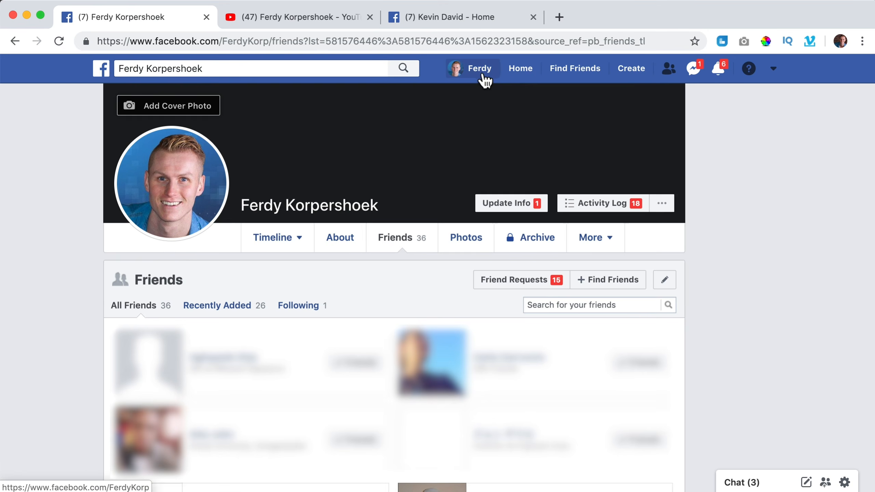
left_click(526, 74)
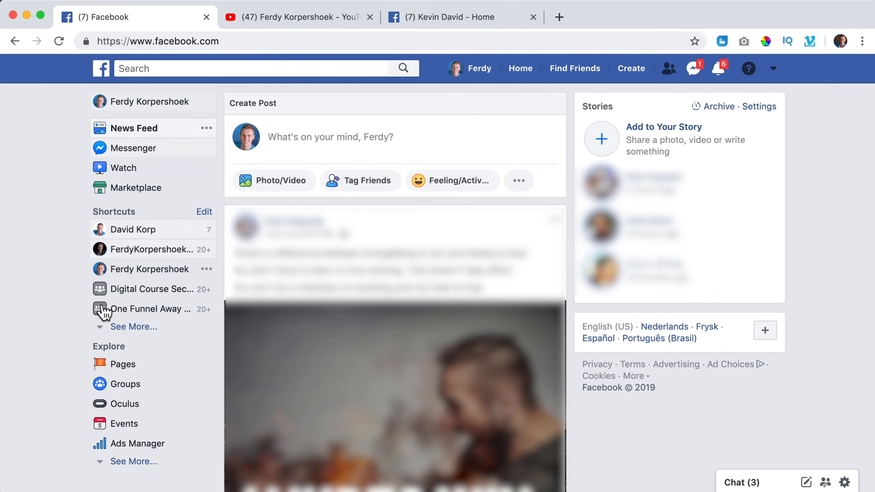
left_click(119, 232)
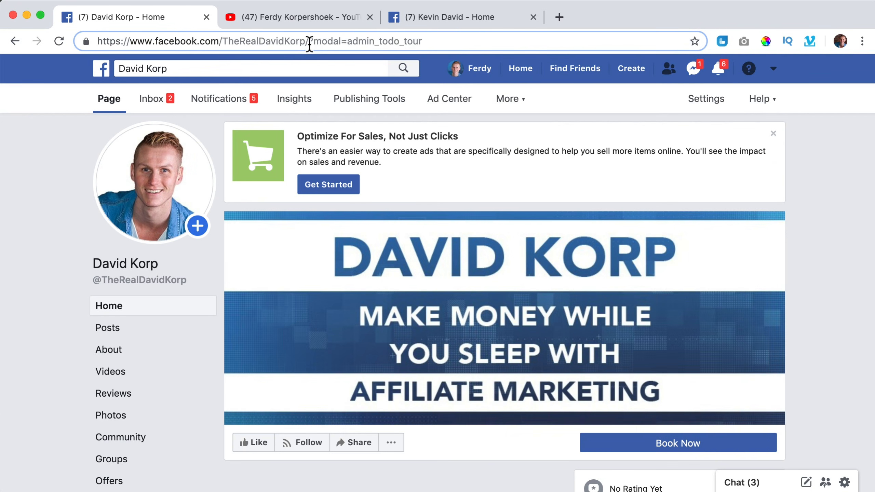
Try to load the Page's address without the modal=admin_todo_tour part, and dismiss the Optimize For Sales suggestion
left_click_drag(309, 41, 480, 45)
key("BackSpace")
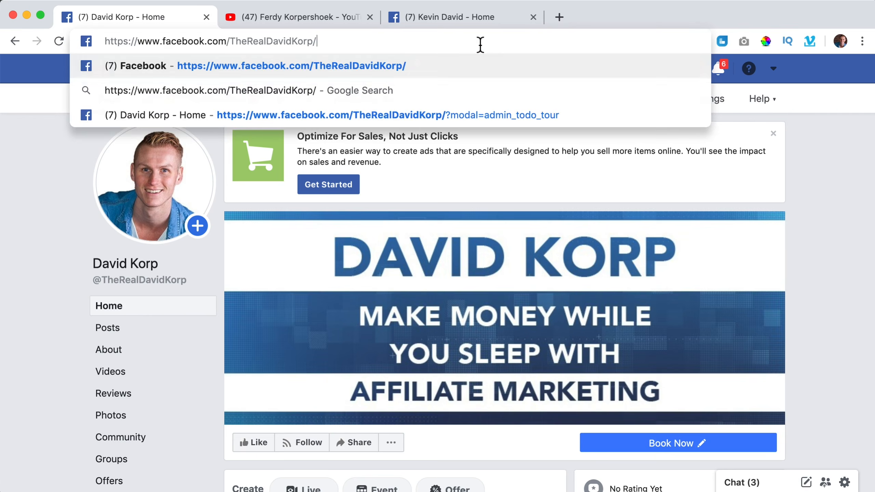
key("Return")
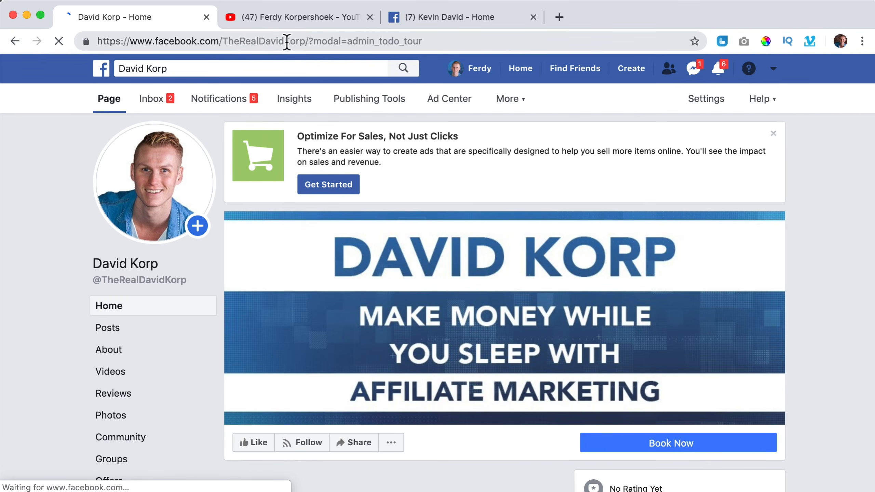
left_click(341, 43)
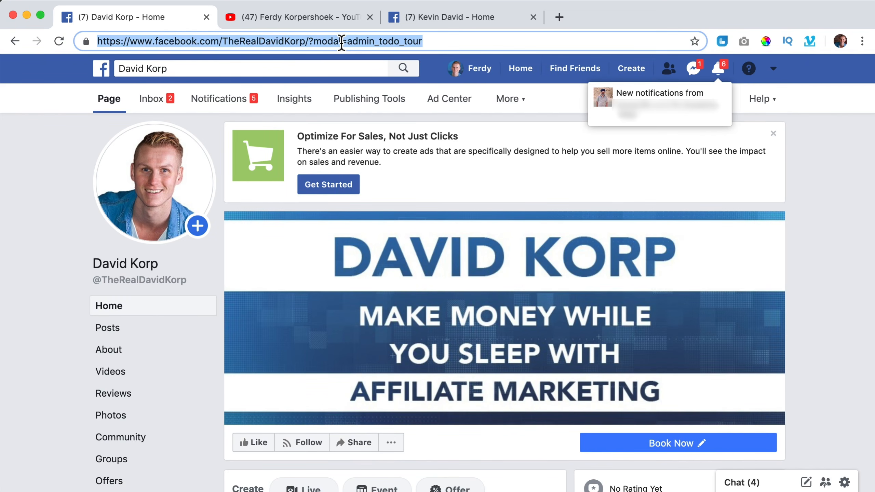
left_click(334, 43)
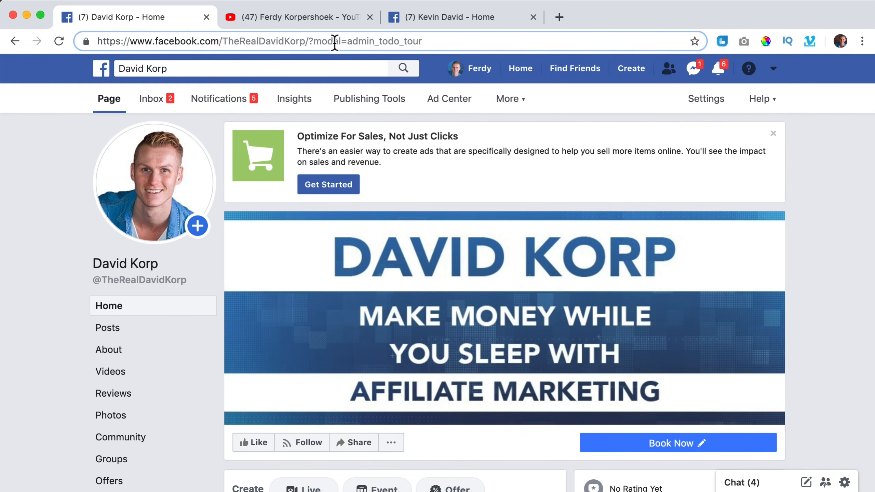
left_click(773, 134)
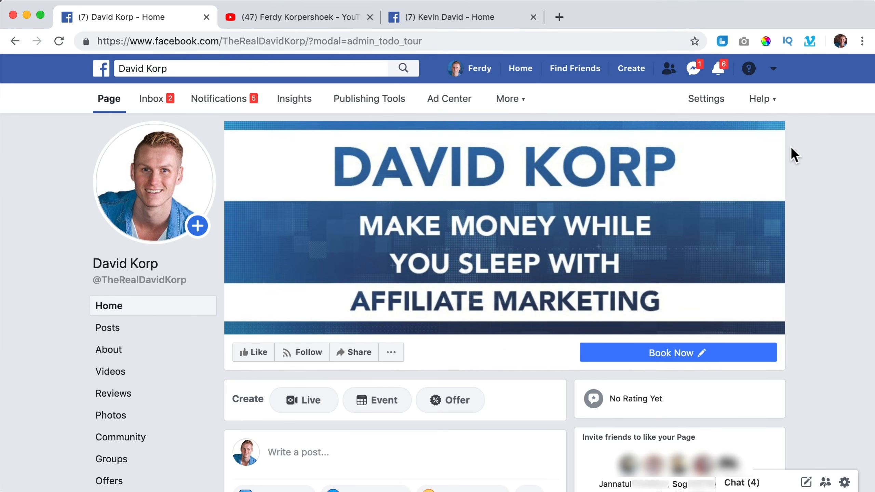
Switch to the YouTube tab and load ferdykorp.com/fb in it
left_click(294, 17)
left_click(302, 41)
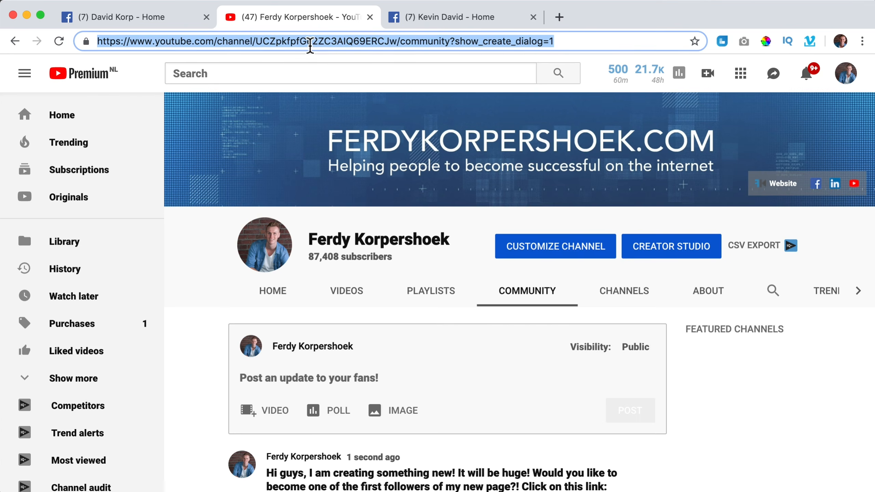
type("ferdykorp.com")
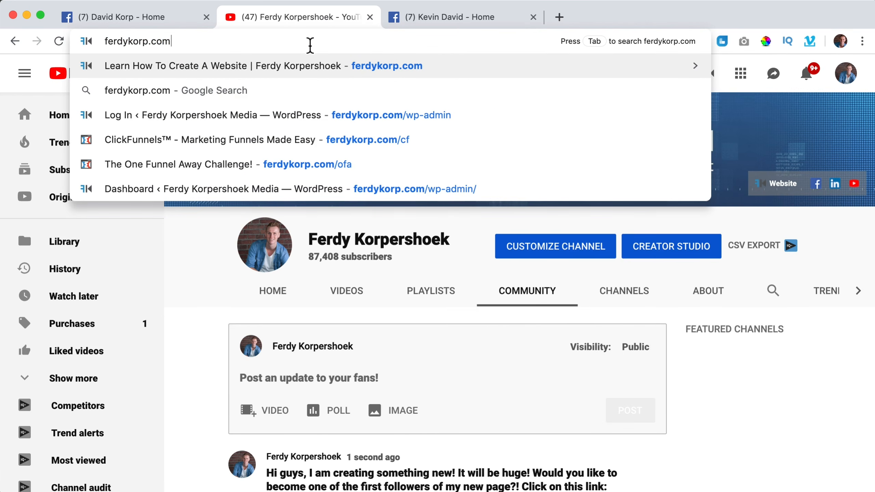
type("/fb")
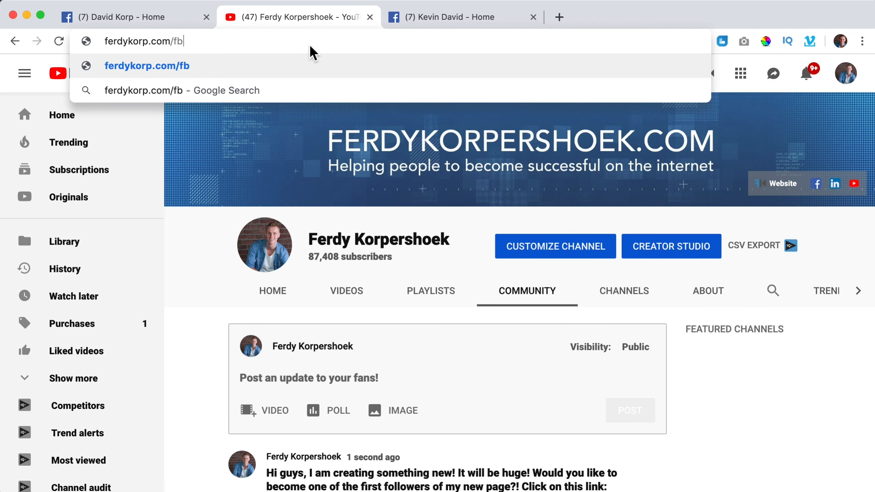
key("Return")
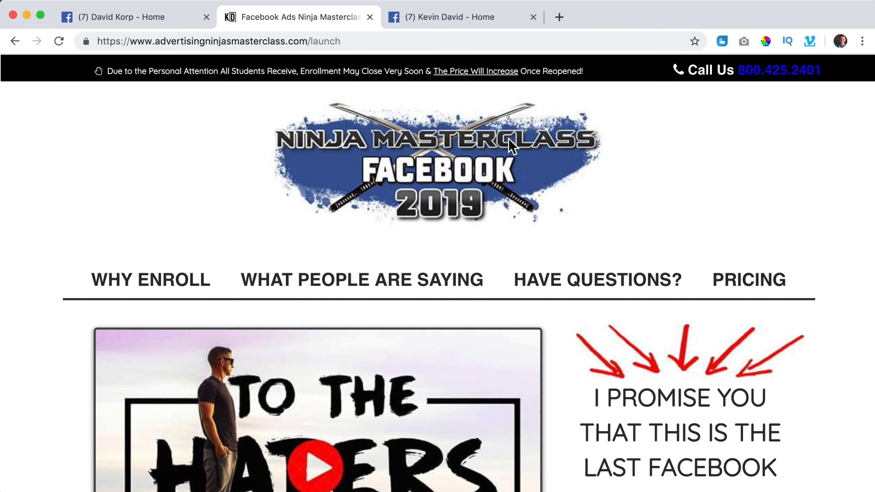
Look through the Facebook Ads Ninja Masterclass sales page, starting from its Why Enroll section
scroll(553, 197, "down", 5)
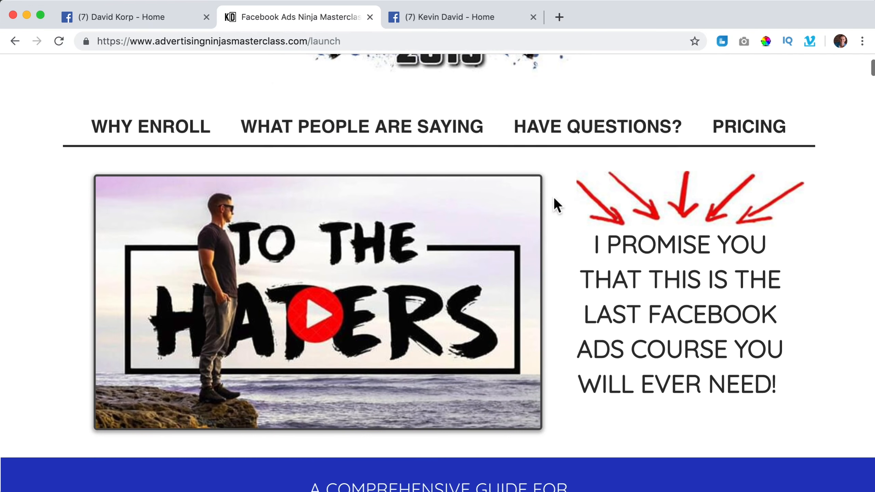
left_click(138, 128)
scroll(526, 272, "down", 20)
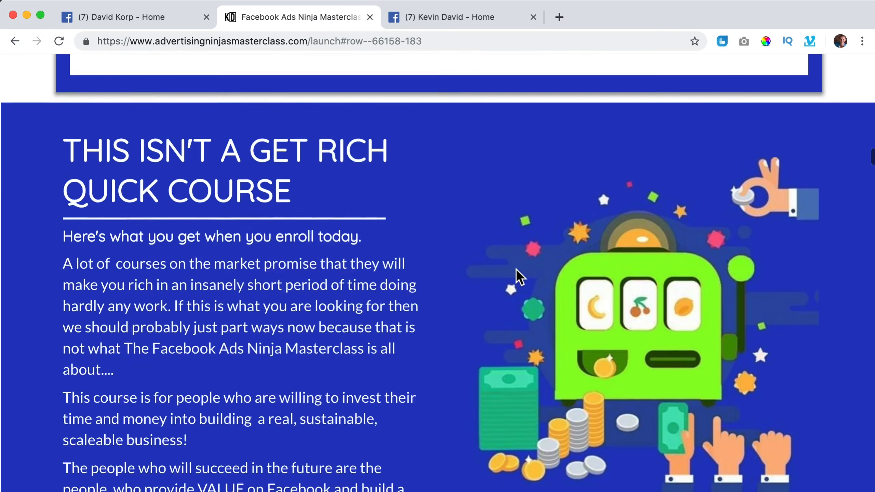
scroll(520, 267, "down", 20)
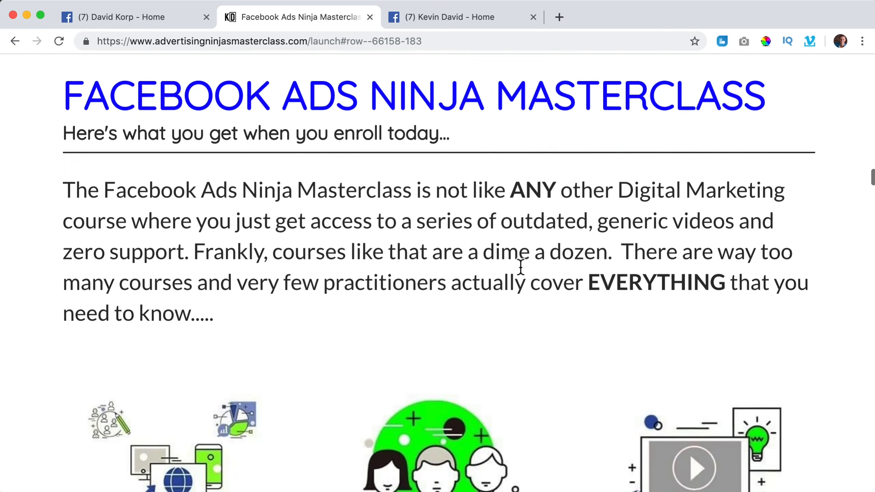
scroll(521, 266, "down", 20)
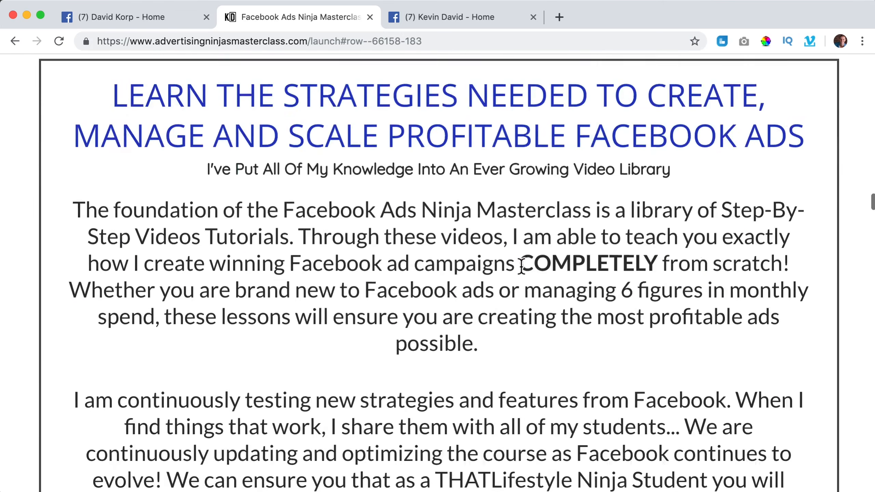
scroll(519, 269, "down", 20)
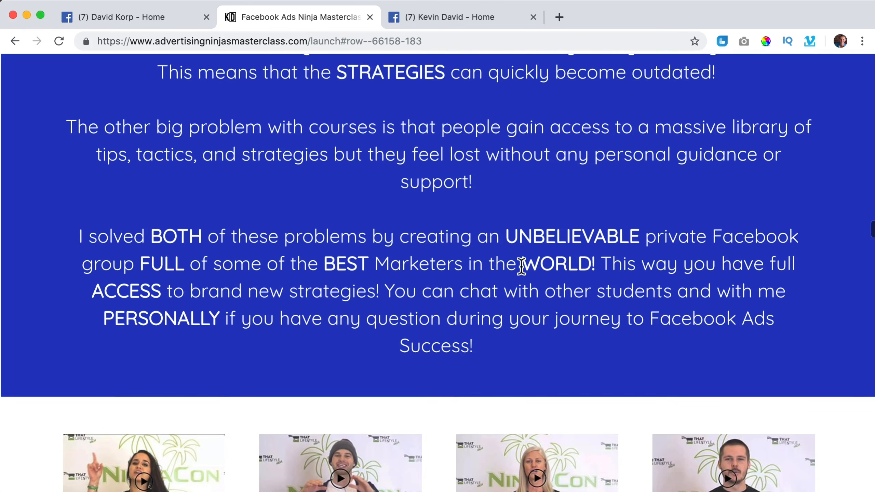
scroll(393, 148, "up", 5)
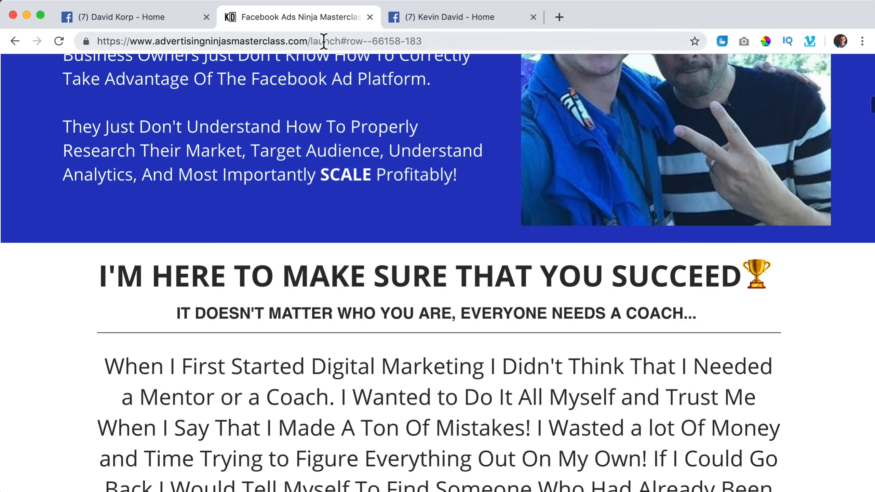
Go to YouTube, close the new Page's tab, search for the creator's first name plus "facebook" and browse the results
type("y")
key("Return")
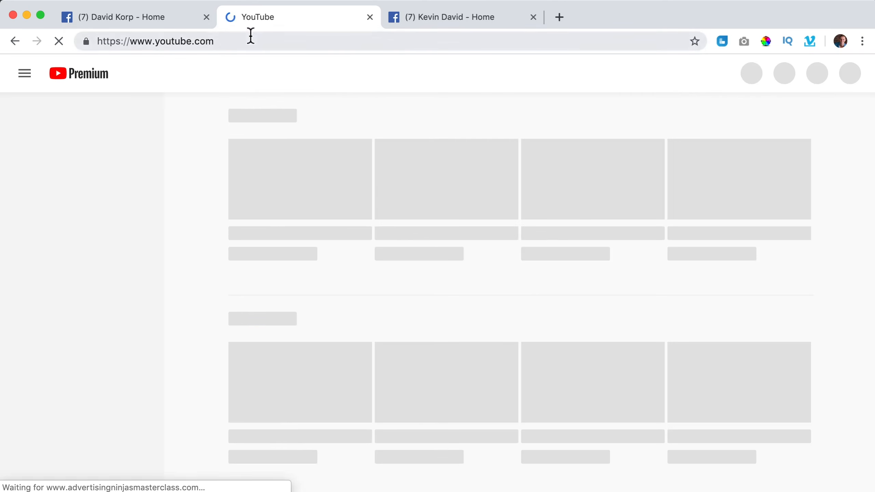
left_click(206, 18)
type("fer")
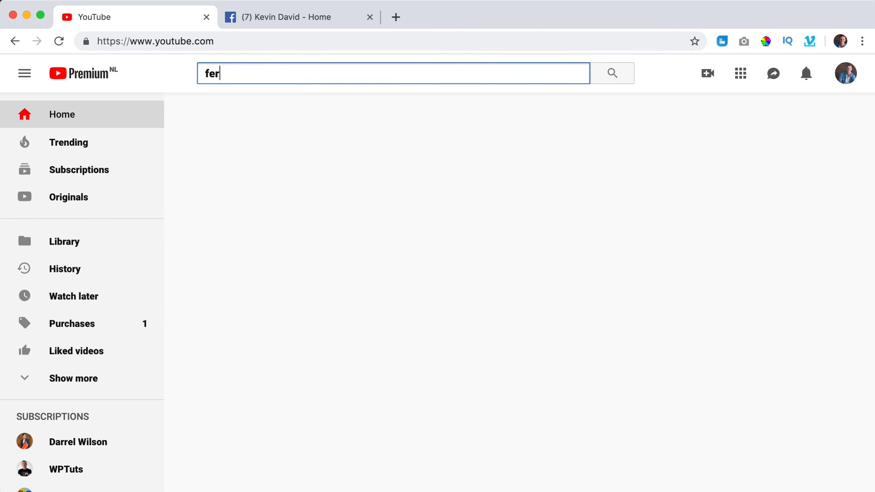
type("dy facebook")
key("Return")
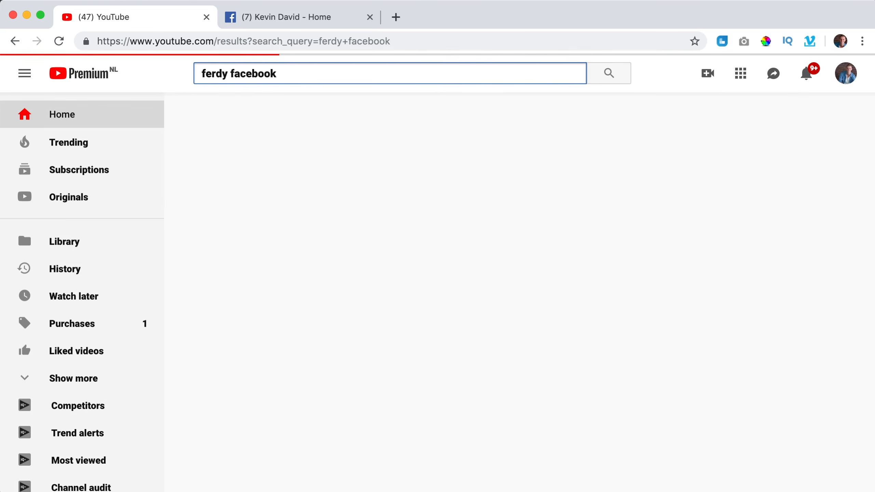
scroll(451, 286, "down", 7)
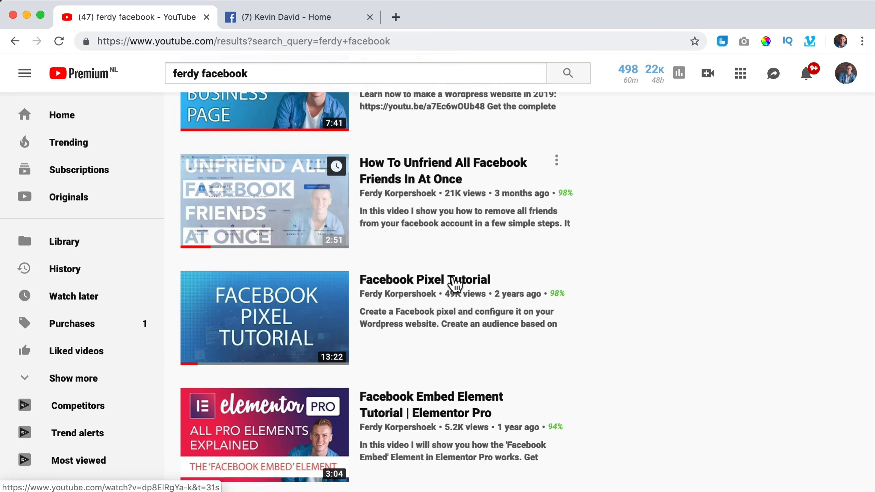
scroll(451, 273, "up", 7)
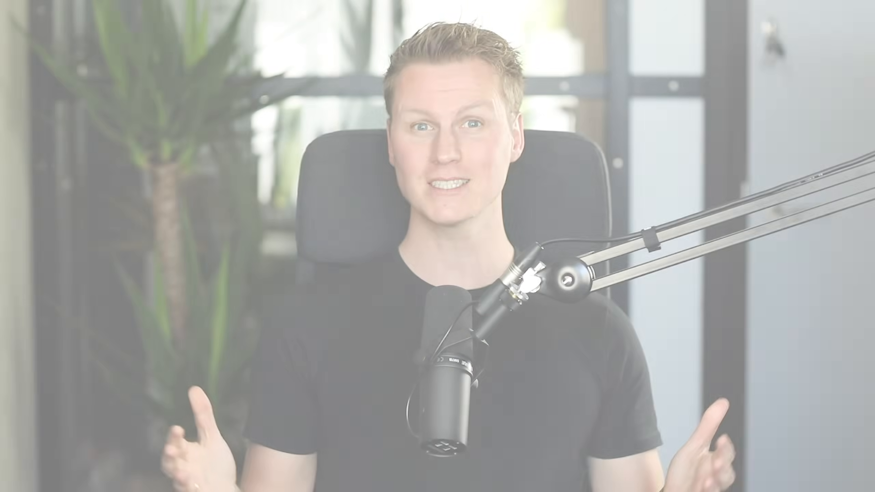